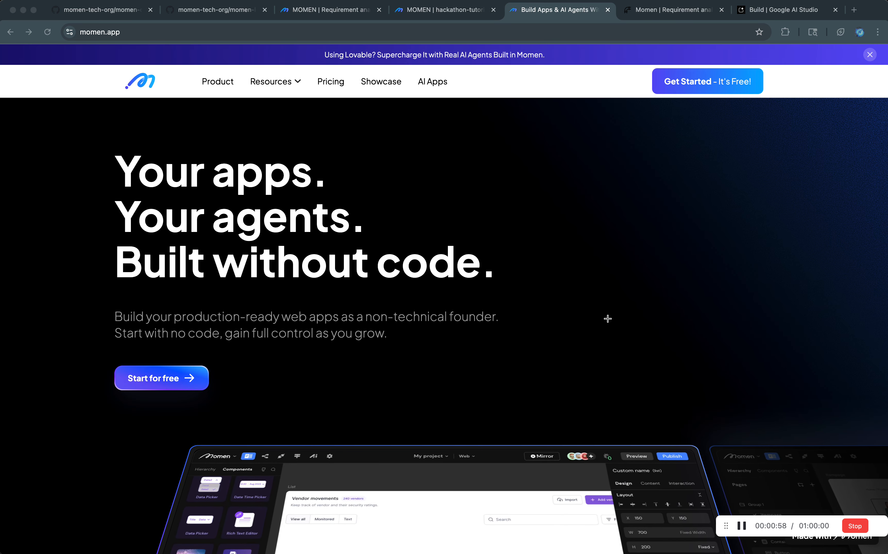
# Look over the Momen home page and the Requirement analyzer project, and switch to the published requirement-analyzer.momen.cloud app.
pyautogui.scroll(-15, 570, 232)
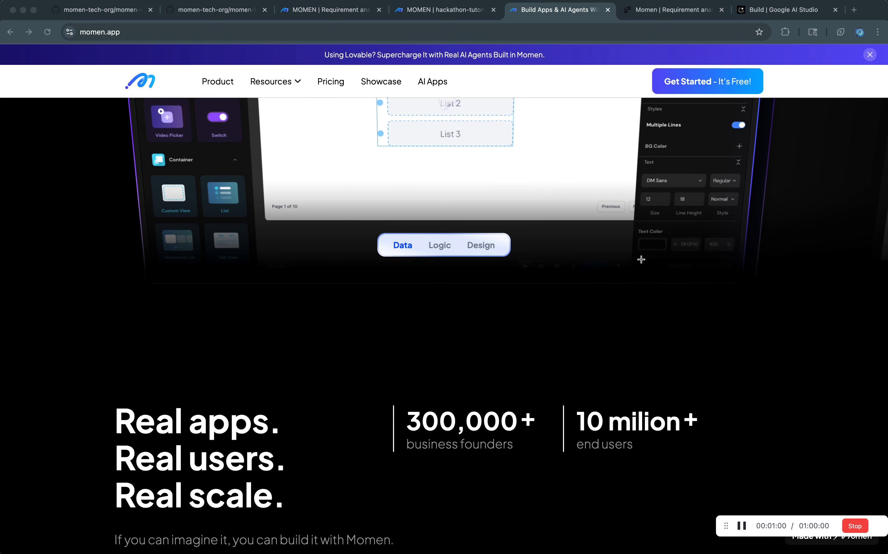
pyautogui.scroll(15, 555, 244)
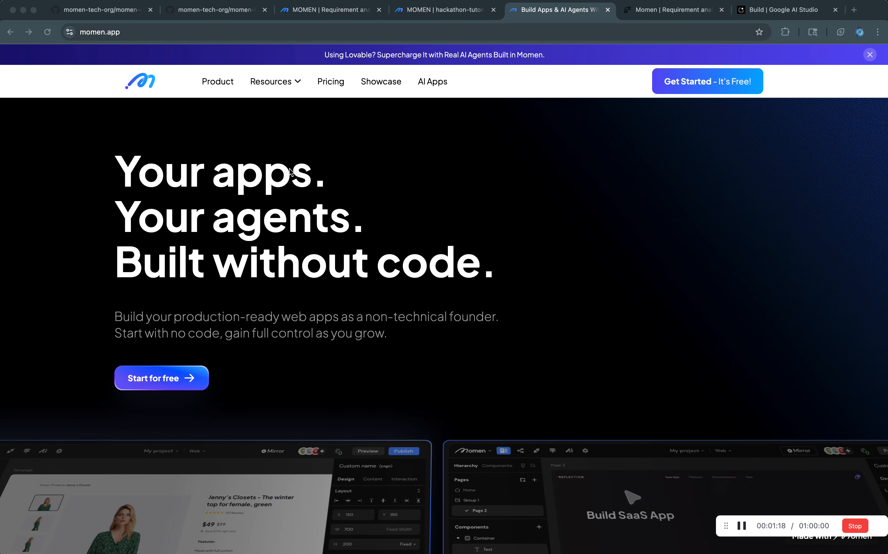
pyautogui.click(334, 11)
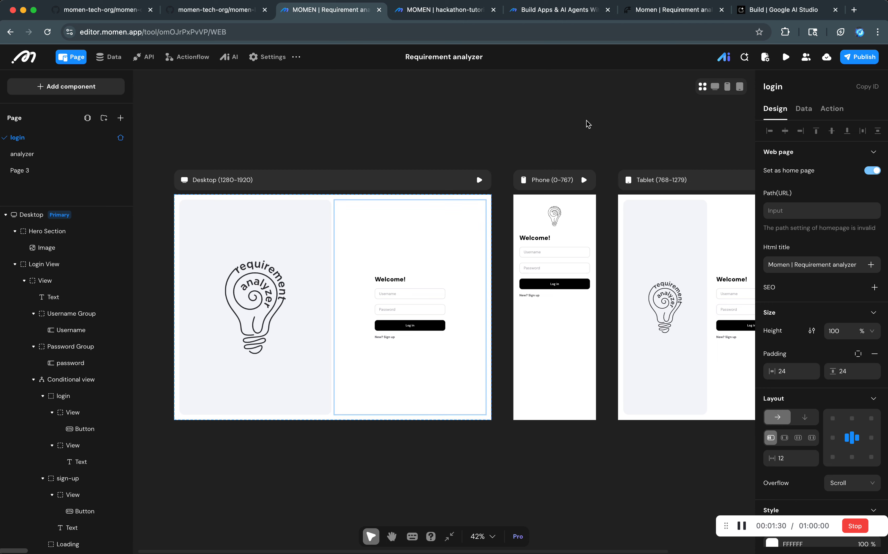
pyautogui.click(664, 23)
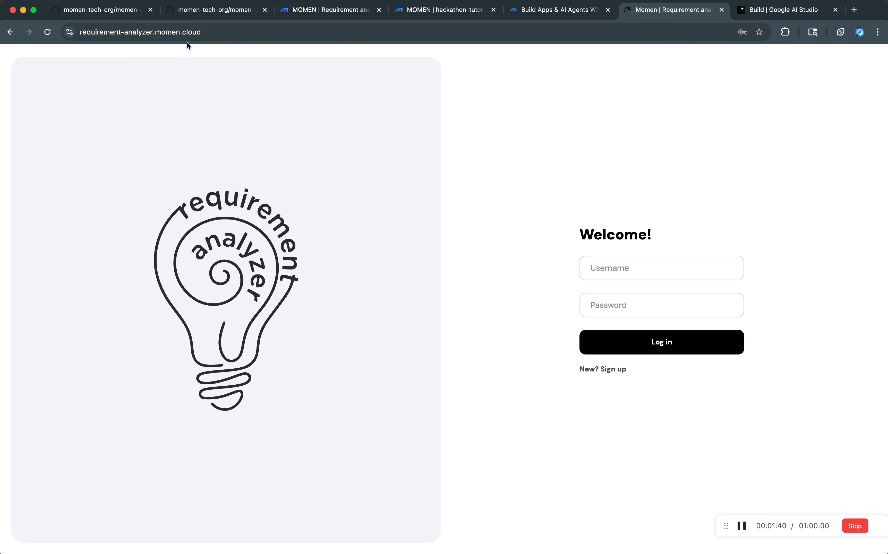
pyautogui.click(145, 32)
pyautogui.click(152, 33)
pyautogui.doubleClick(152, 33)
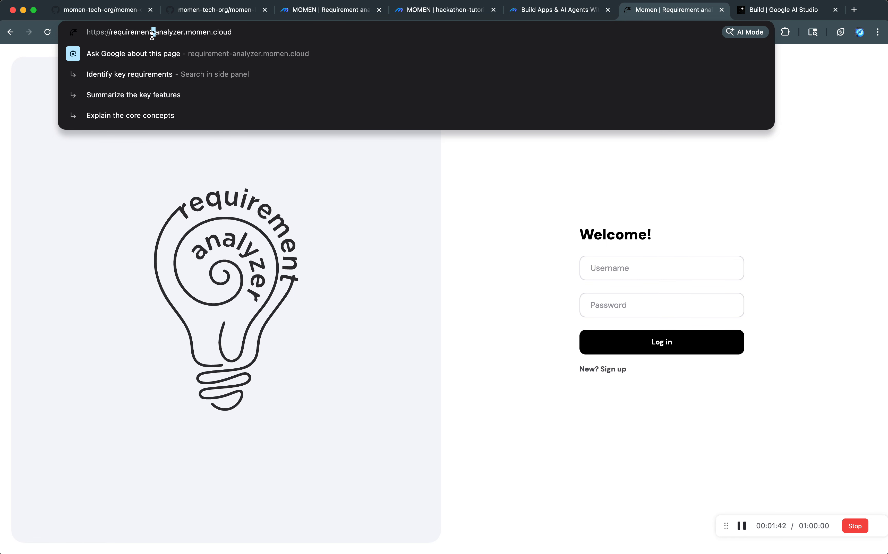
pyautogui.click(169, 33)
pyautogui.click(456, 199)
# Switch the form to sign-up, enter a username and the account password, and try to create the account.
pyautogui.click(607, 371)
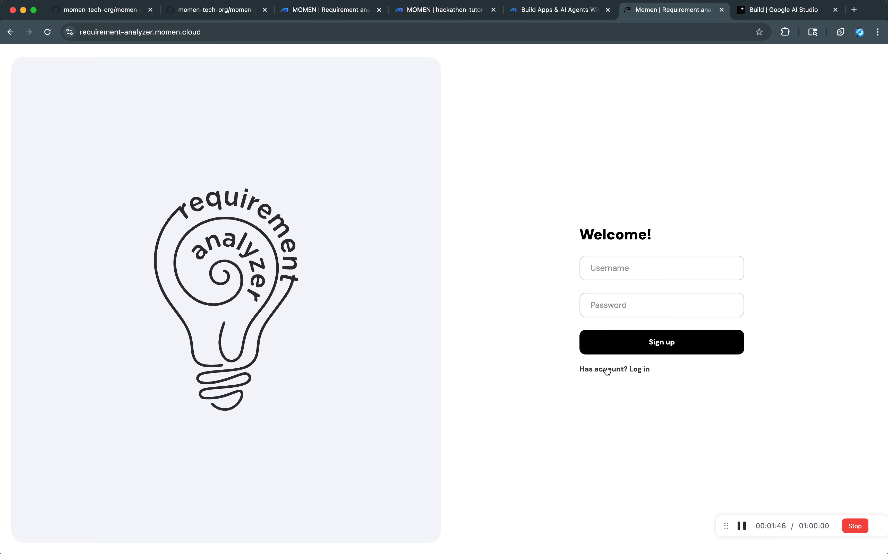
pyautogui.click(618, 271)
pyautogui.write('jiangyaokai')
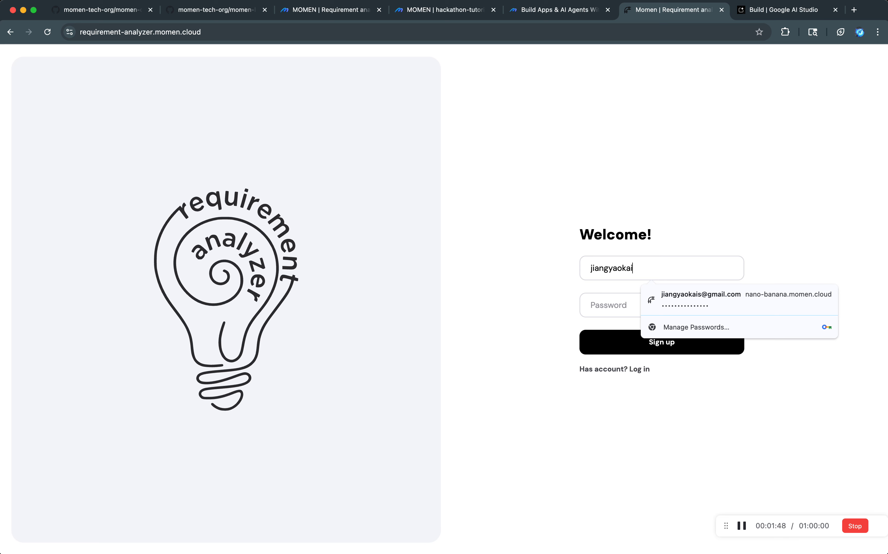
pyautogui.write('0')
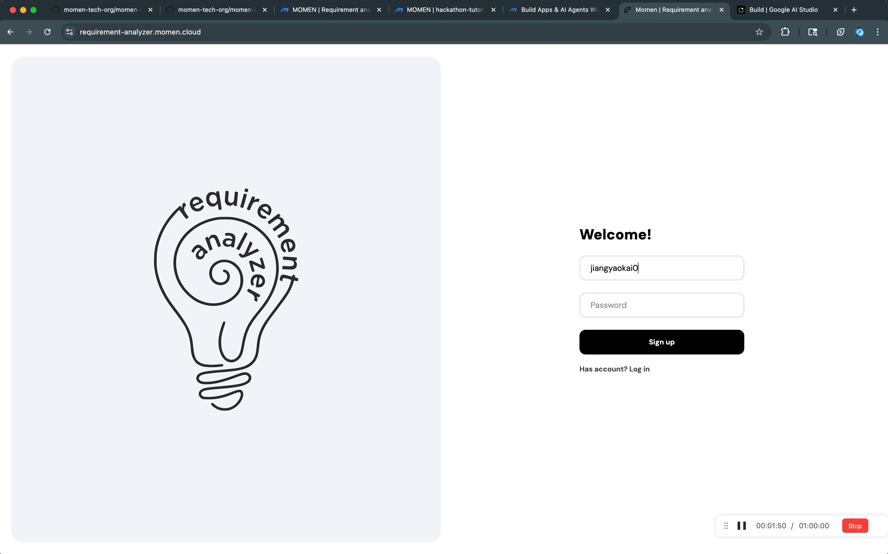
pyautogui.write('1•••••••••••')
pyautogui.press('super+a')
pyautogui.write('•••••••••')
pyautogui.click(652, 347)
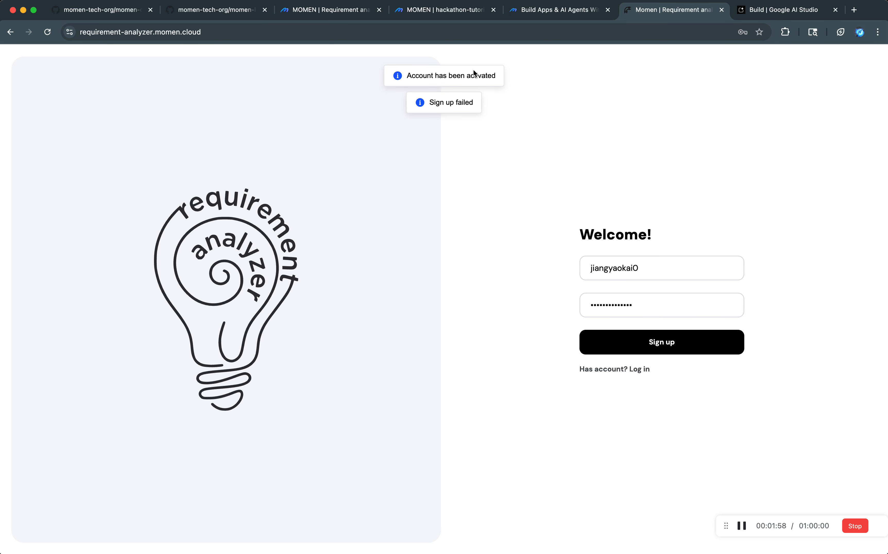
# Try to log in with the username and password already entered.
pyautogui.click(649, 270)
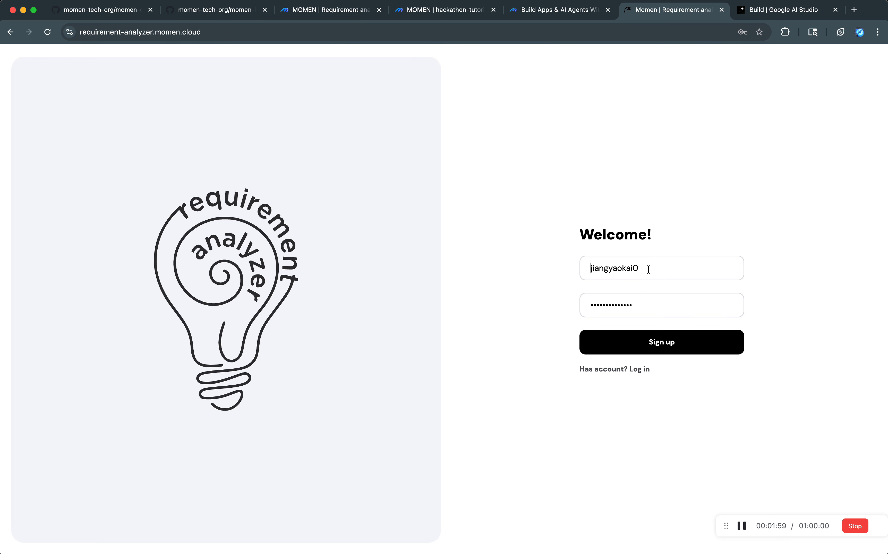
pyautogui.click(627, 369)
pyautogui.click(639, 350)
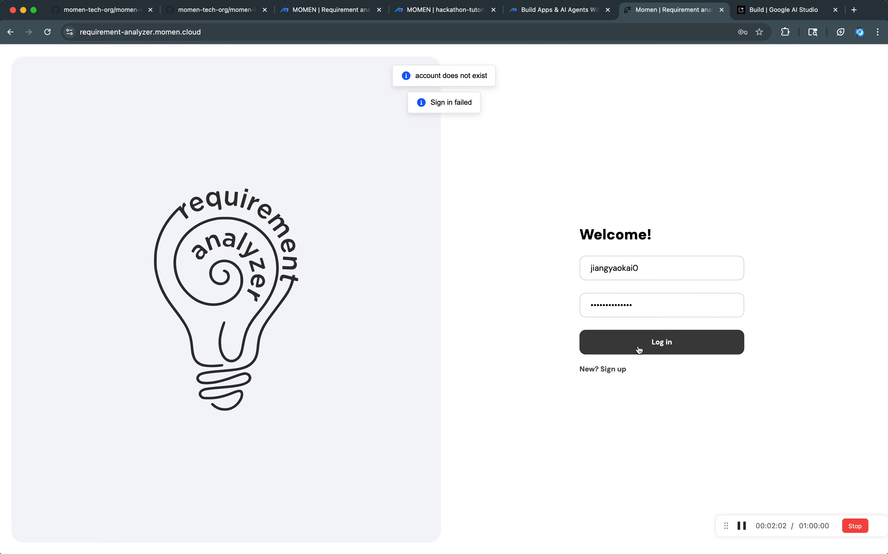
pyautogui.doubleClick(648, 313)
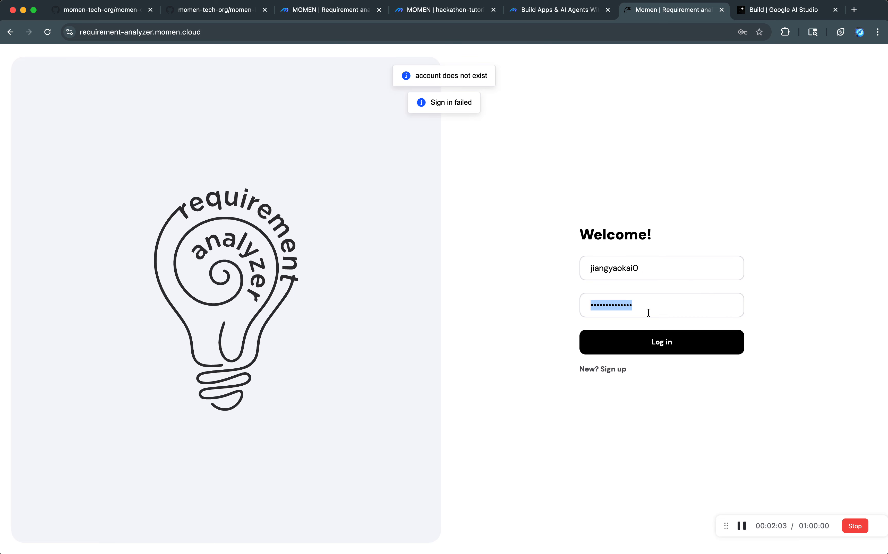
# Return to the sign-up form, remove the final character of the username and try to sign up again.
pyautogui.click(621, 370)
pyautogui.click(650, 266)
pyautogui.press('BackSpace')
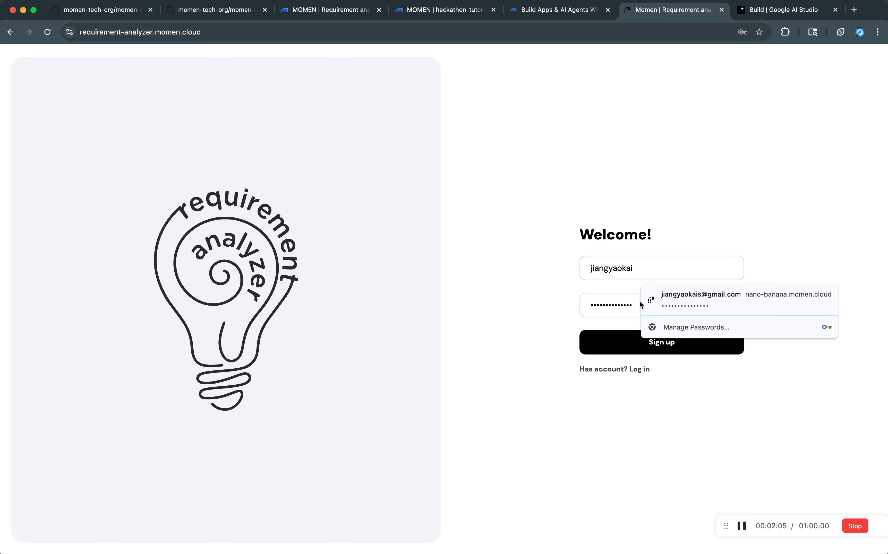
pyautogui.click(617, 344)
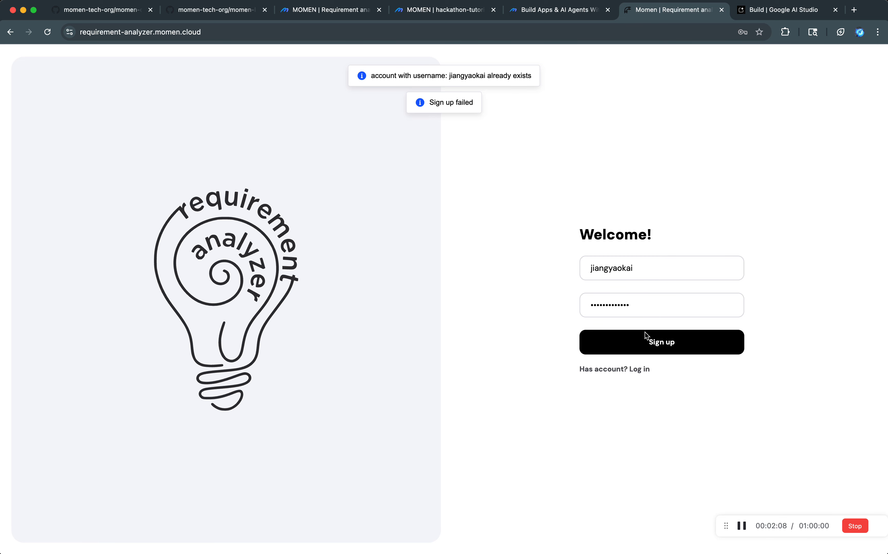
pyautogui.click(646, 353)
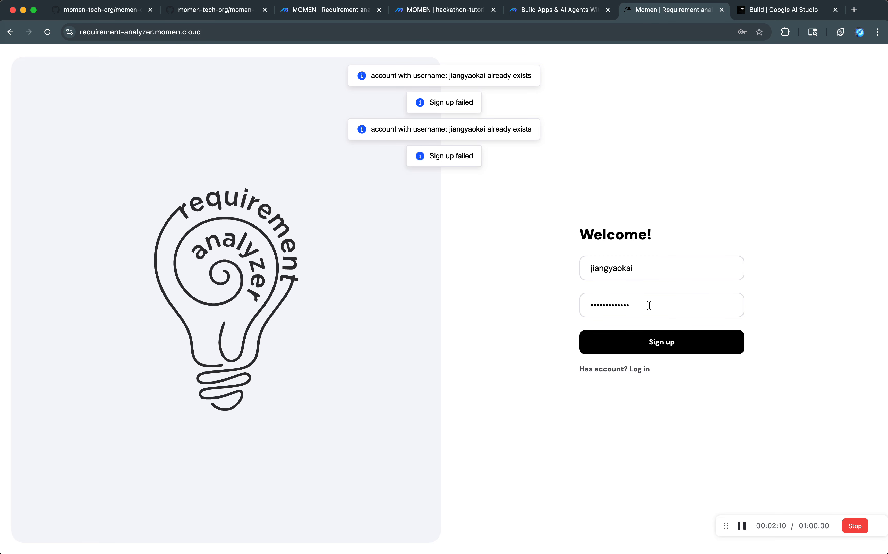
# Log in with the corrected username and dismiss the saved-passwords warning.
pyautogui.click(628, 369)
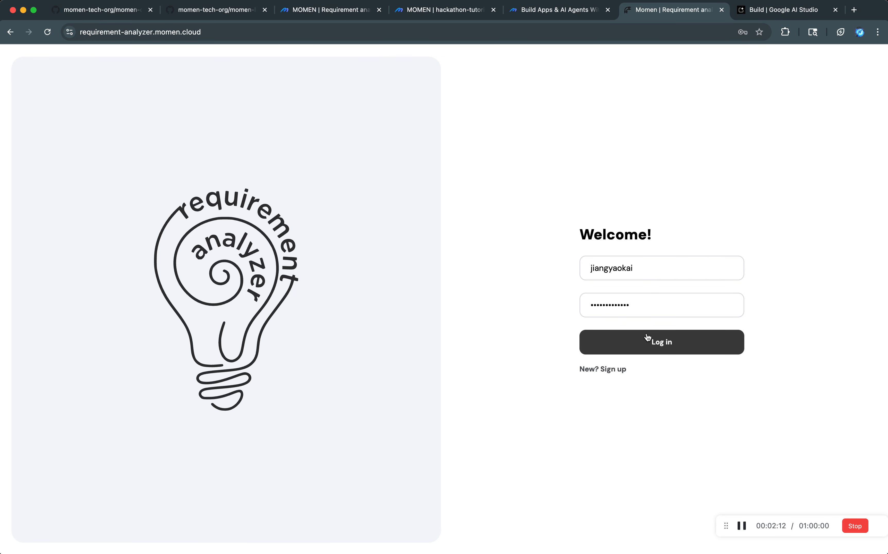
pyautogui.click(647, 337)
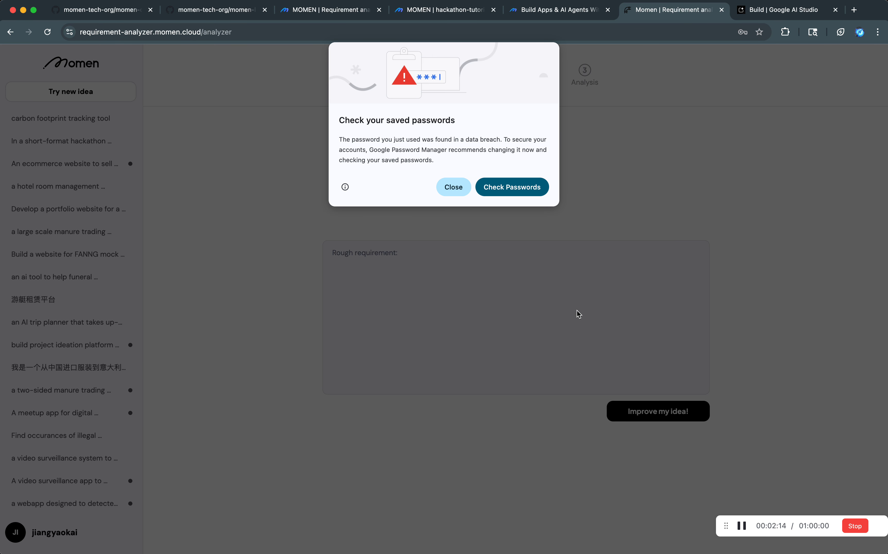
pyautogui.click(446, 190)
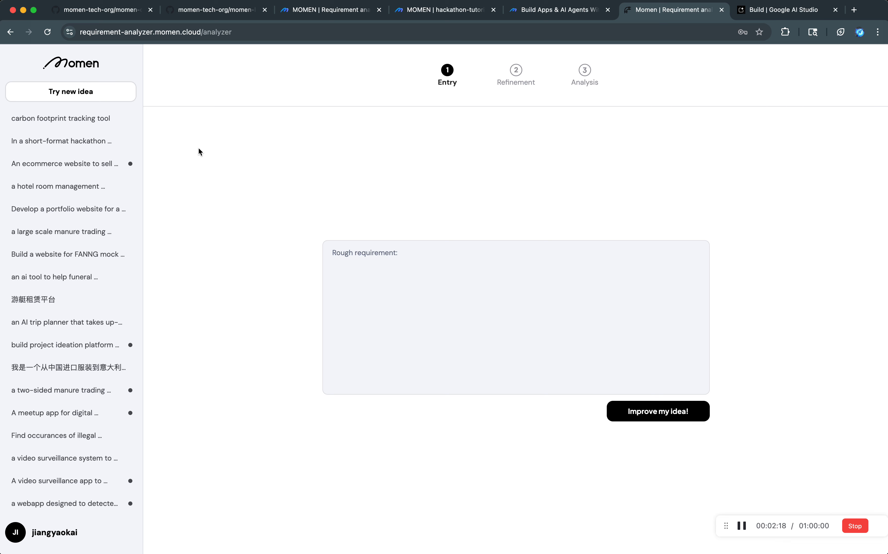
# Look through the list of saved ideas and open the "carbon footprint tracking tool" idea.
pyautogui.scroll(-3, 86, 352)
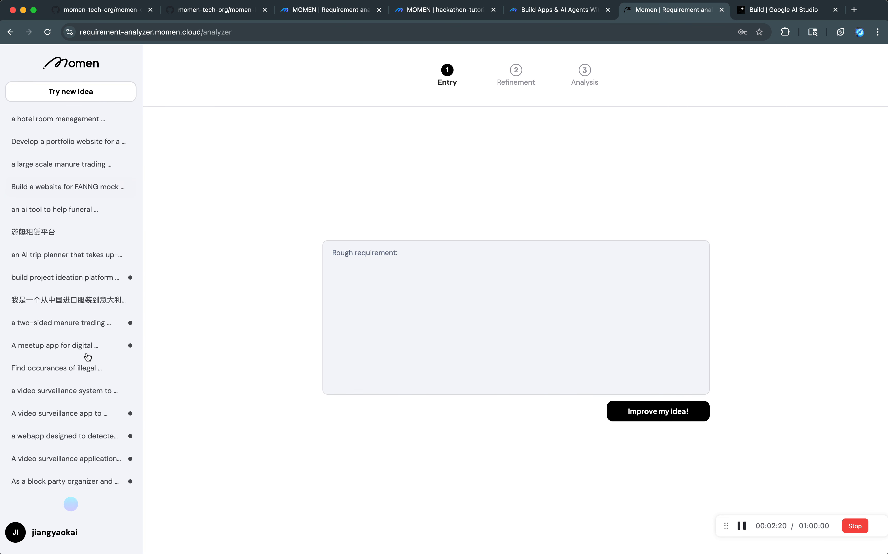
pyautogui.scroll(3, 92, 433)
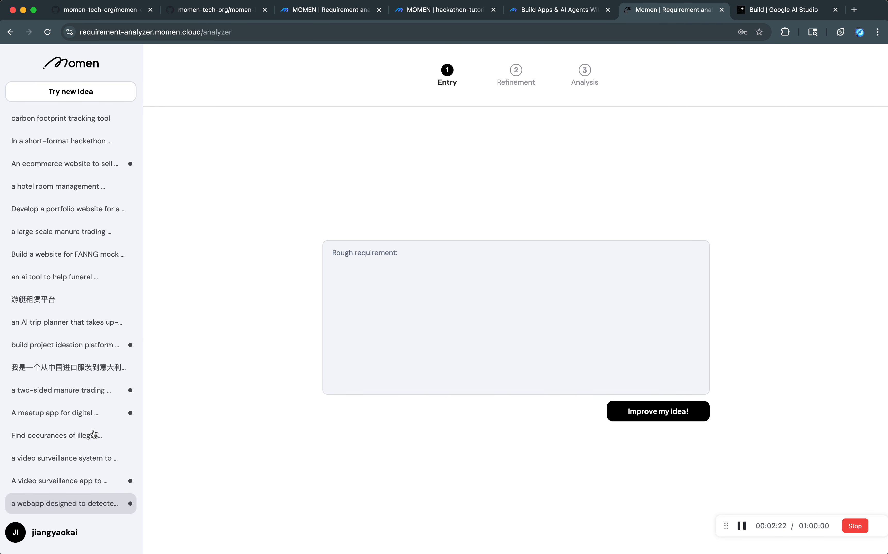
pyautogui.click(93, 123)
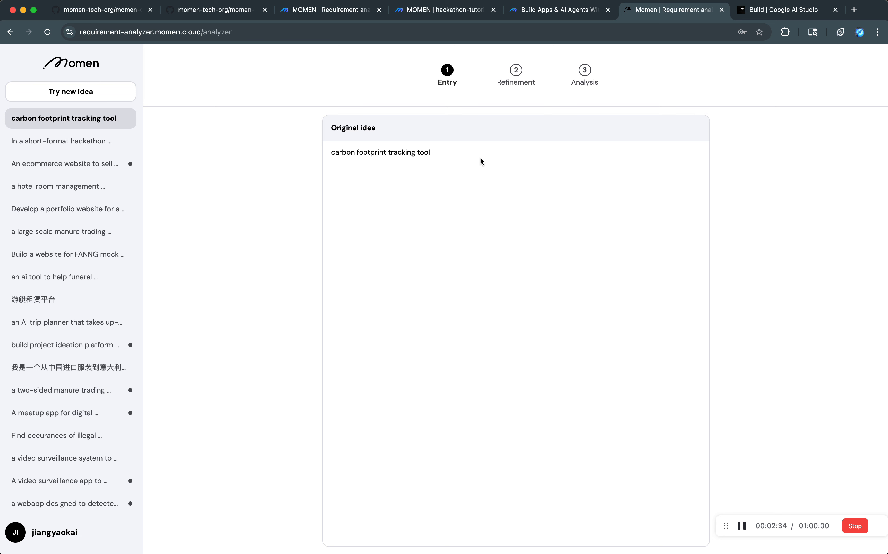
pyautogui.click(97, 92)
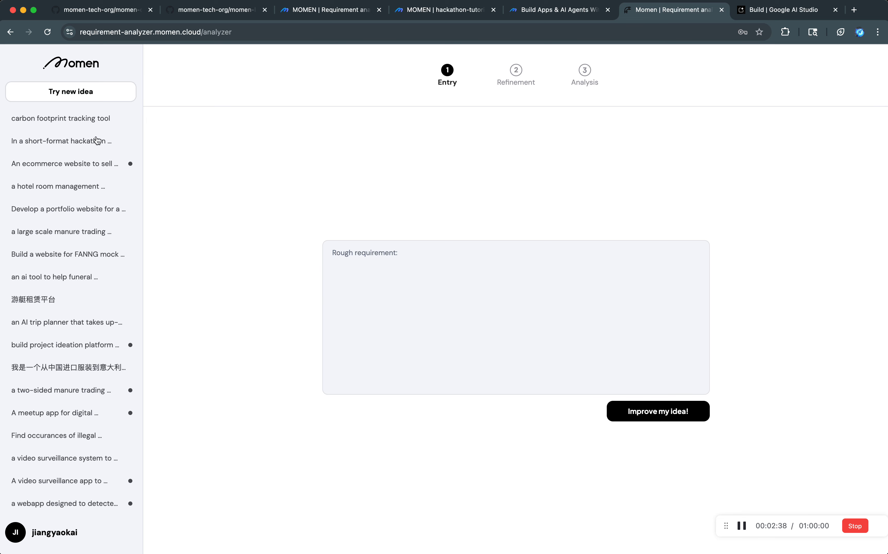
pyautogui.click(103, 119)
# Examine the carbon footprint idea's refined requirements, then its user stories and page layout in the analysis.
pyautogui.click(515, 75)
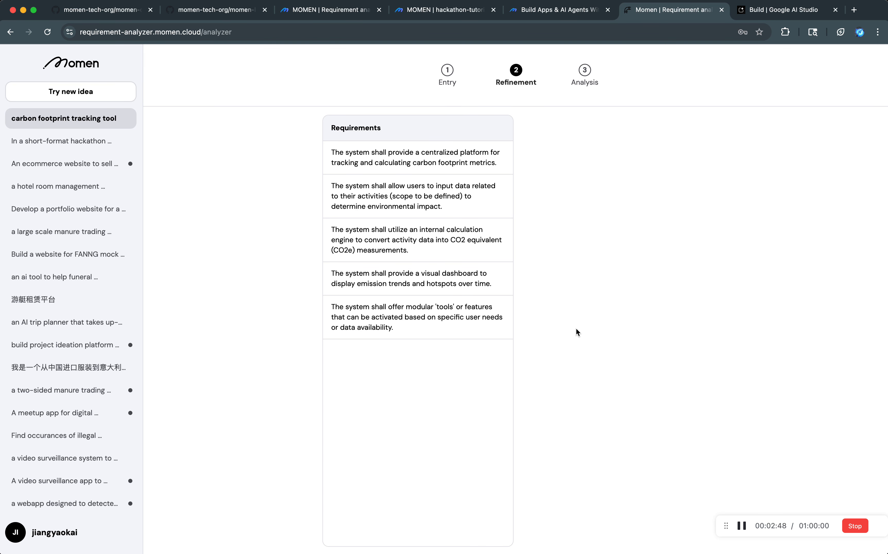
pyautogui.click(584, 79)
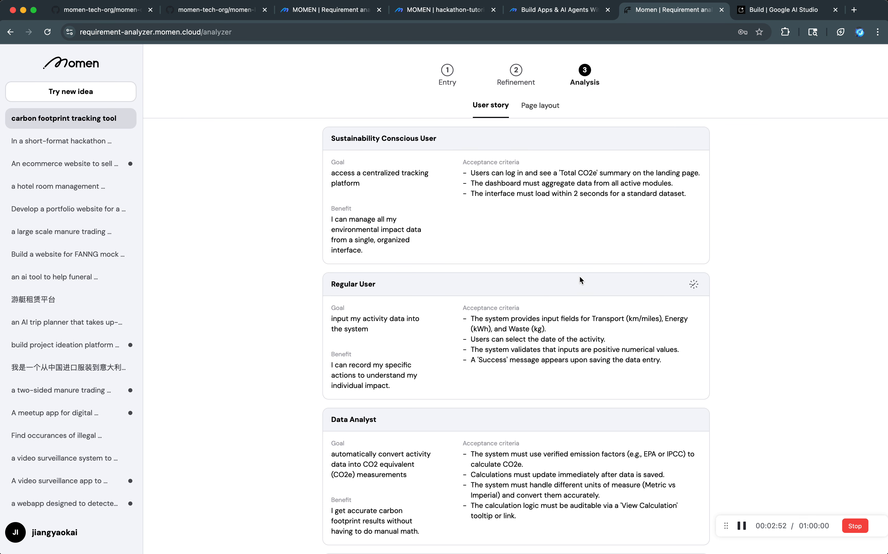
pyautogui.scroll(-5, 580, 278)
pyautogui.scroll(10, 567, 253)
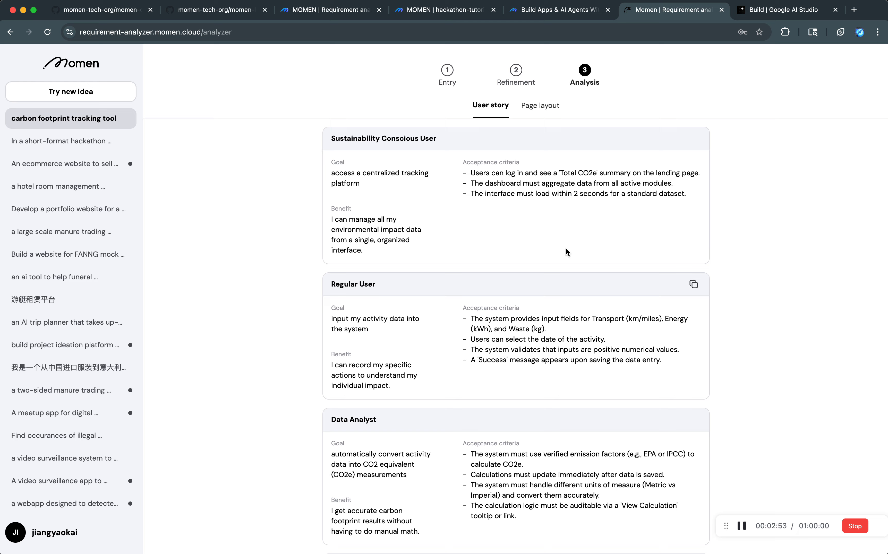
pyautogui.click(546, 110)
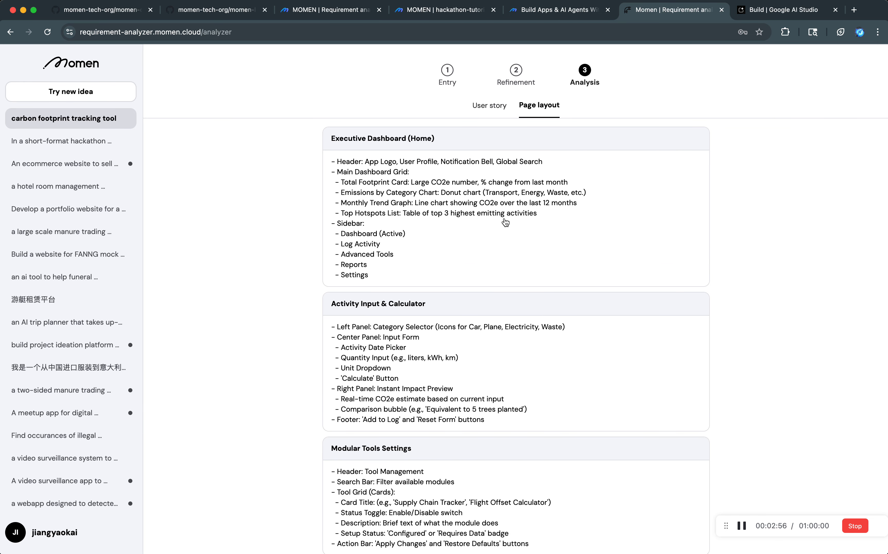
# Start a new idea with the rough requirement "an ai image editing webapp, has a list of preset prompts (styles)".
pyautogui.click(58, 96)
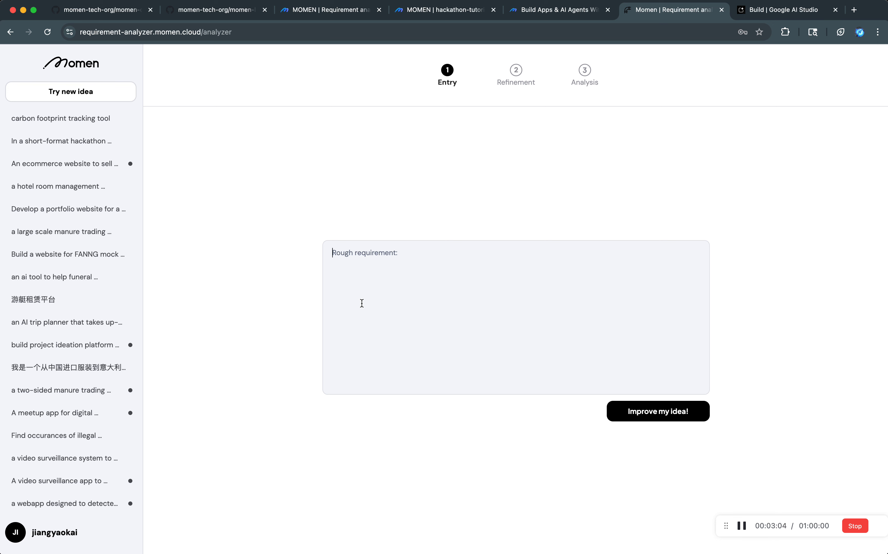
pyautogui.write('ag ')
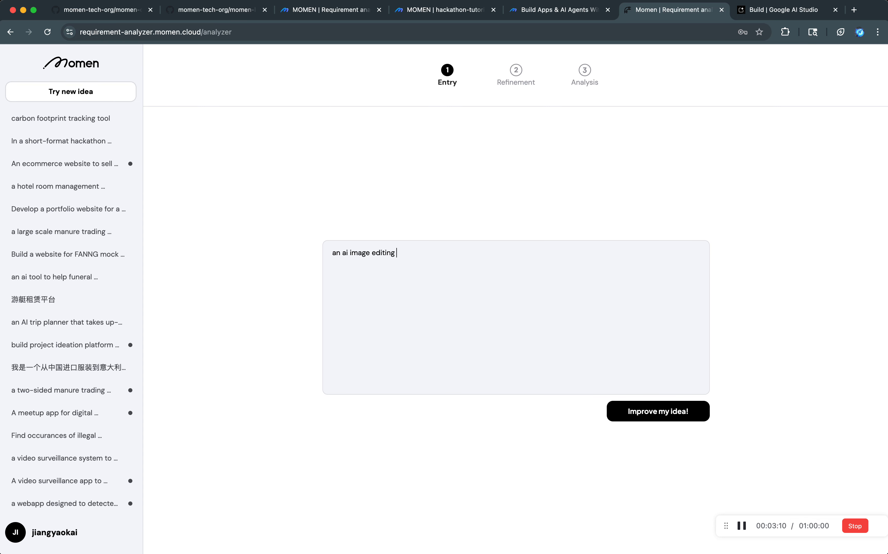
pyautogui.write('tool')
pyautogui.press('BackSpace')
pyautogui.press('BackSpace')
pyautogui.press('BackSpace')
pyautogui.press('BackSpace')
pyautogui.press('BackSpace')
pyautogui.press('BackSpace')
pyautogui.write('web')
pyautogui.write('app, lk')
pyautogui.press('BackSpace')
pyautogui.press('BackSpace')
pyautogui.write('ha')
pyautogui.press('BackSpace')
pyautogui.write('s a list of preset')
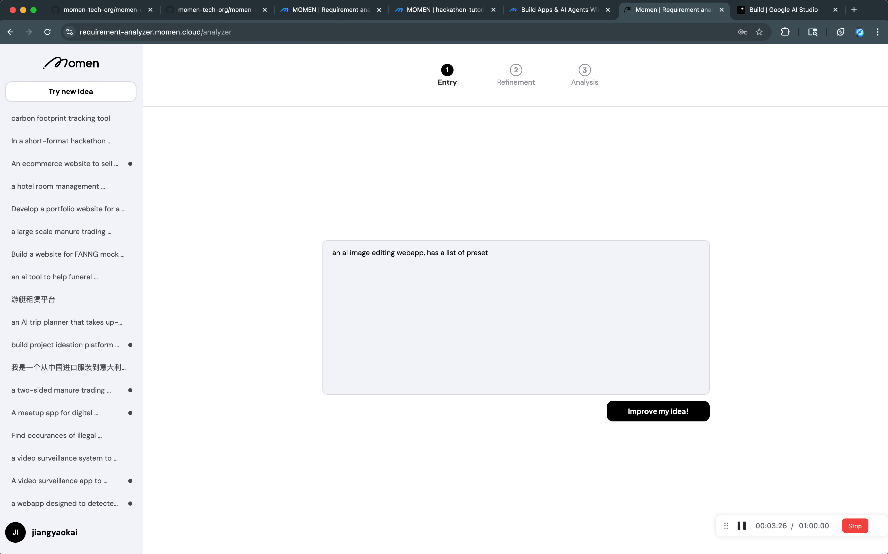
pyautogui.write(' prompts')
pyautogui.write(' (styles)')
# Add to the rough requirement that "it is going to be for a hackathon" and submit the idea for improvement.
pyautogui.write("it's")
pyautogui.press('BackSpace')
pyautogui.press('BackSpace')
pyautogui.press('BackSpace')
pyautogui.write('is going to be for a ')
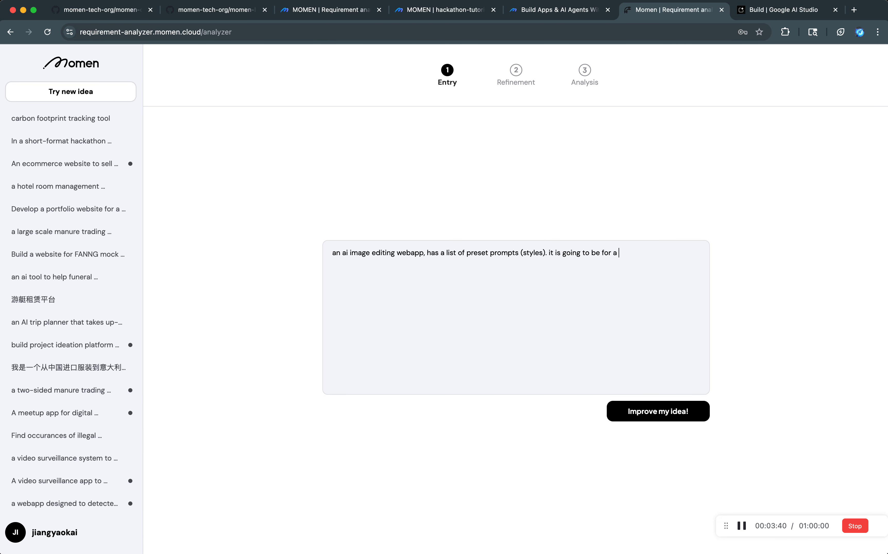
pyautogui.write('hackthon, so free!')
pyautogui.click(625, 415)
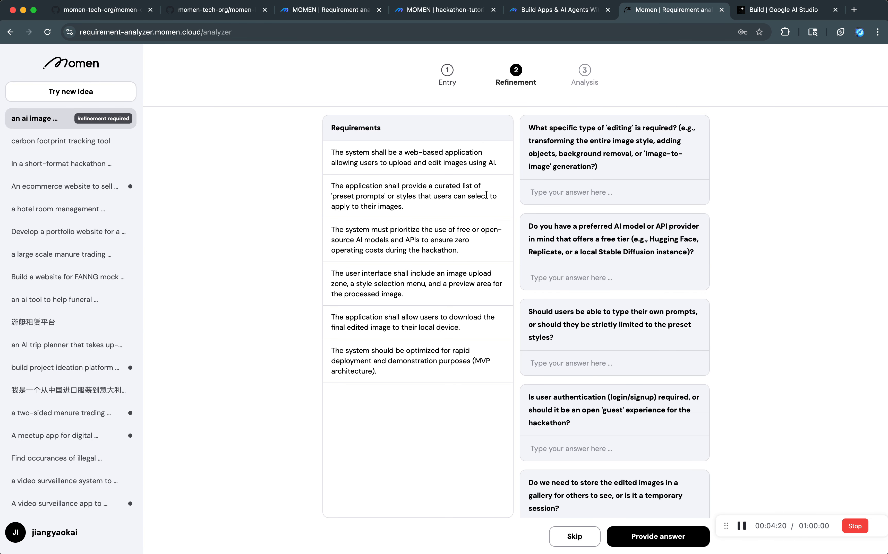
# Answer the question about the type of editing with "we will use nano banana pro, original image + prompt".
pyautogui.scroll(-3, 615, 154)
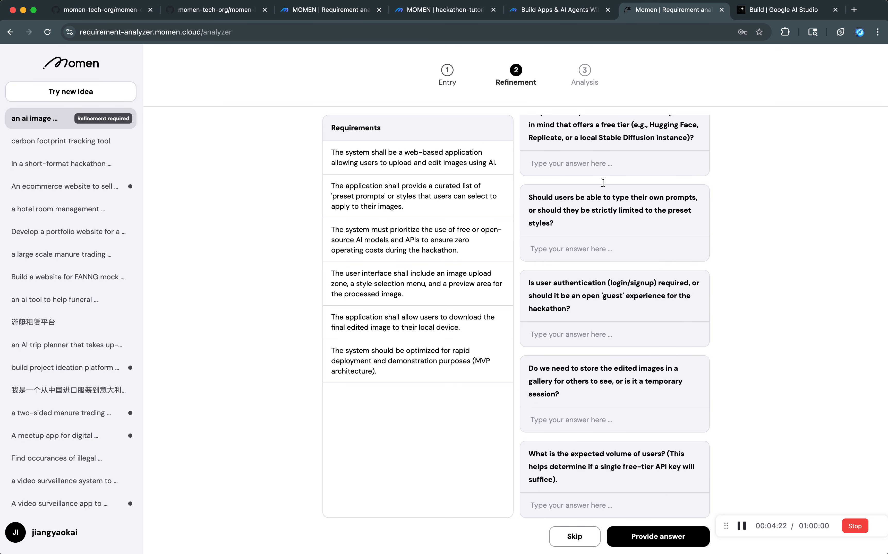
pyautogui.scroll(3, 605, 184)
pyautogui.click(581, 192)
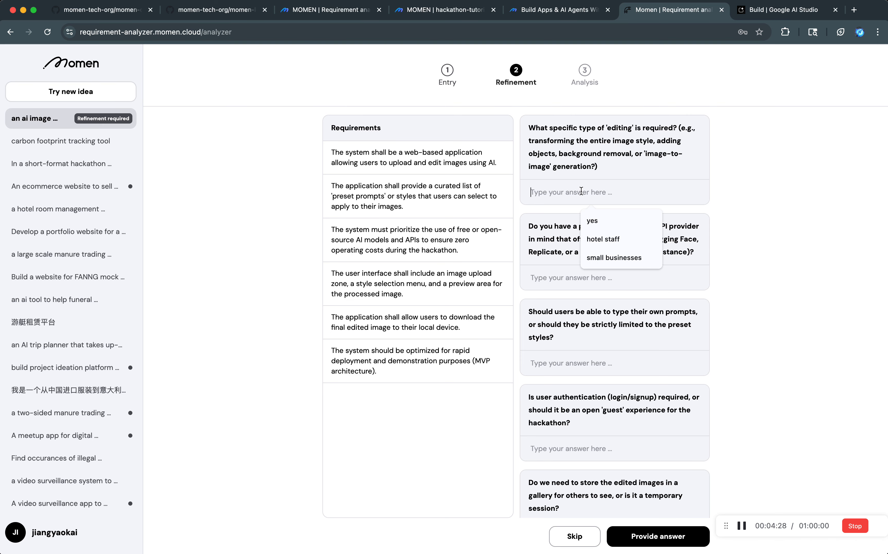
pyautogui.write('we will use ')
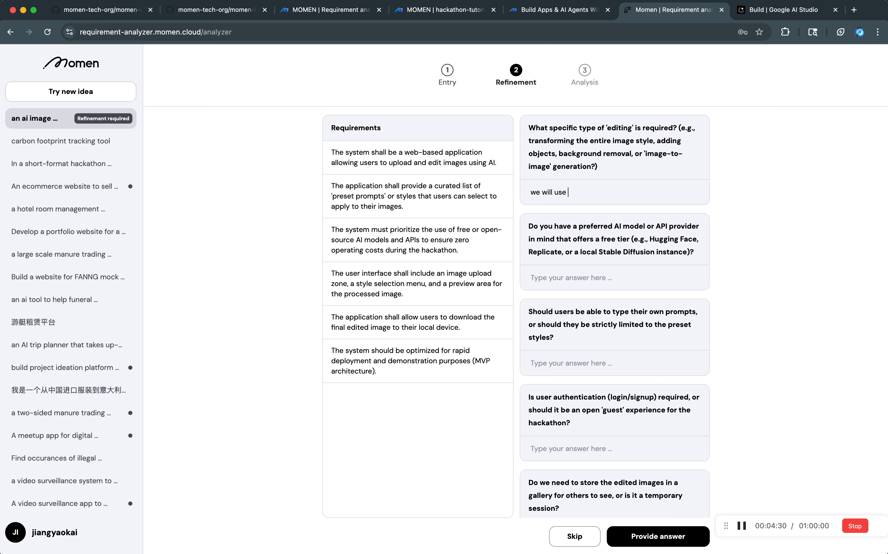
pyautogui.write('nano banana pro,')
pyautogui.write(' image')
pyautogui.press('BackSpace')
pyautogui.press('BackSpace')
pyautogui.press('BackSpace')
pyautogui.press('BackSpace')
pyautogui.press('BackSpace')
pyautogui.press('BackSpace')
pyautogui.press('BackSpace')
pyautogui.write('original image +')
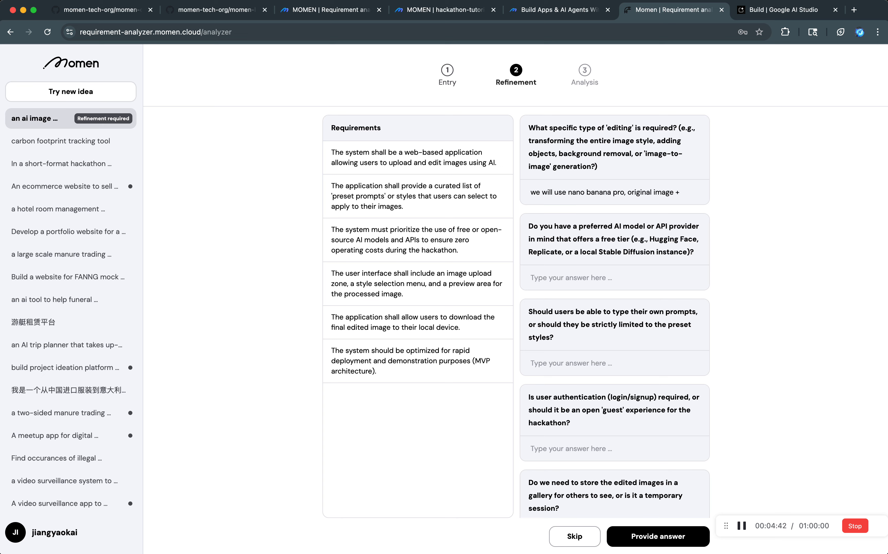
pyautogui.write(' prompt.')
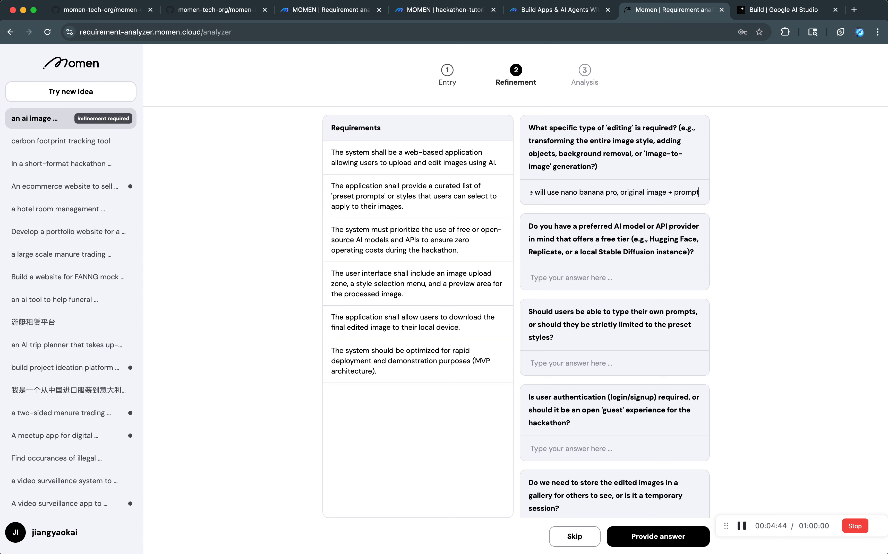
# Answer the preferred AI model or API provider question with "nano banana pro via momen.app", reusing the model name from the first answer.
pyautogui.click(591, 277)
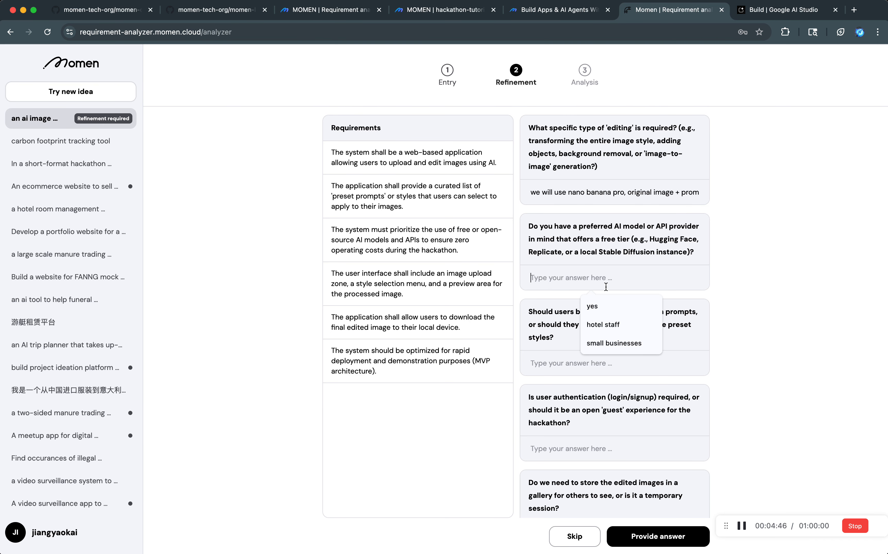
pyautogui.moveTo(568, 192); pyautogui.dragTo(624, 192)
pyautogui.press('super+c')
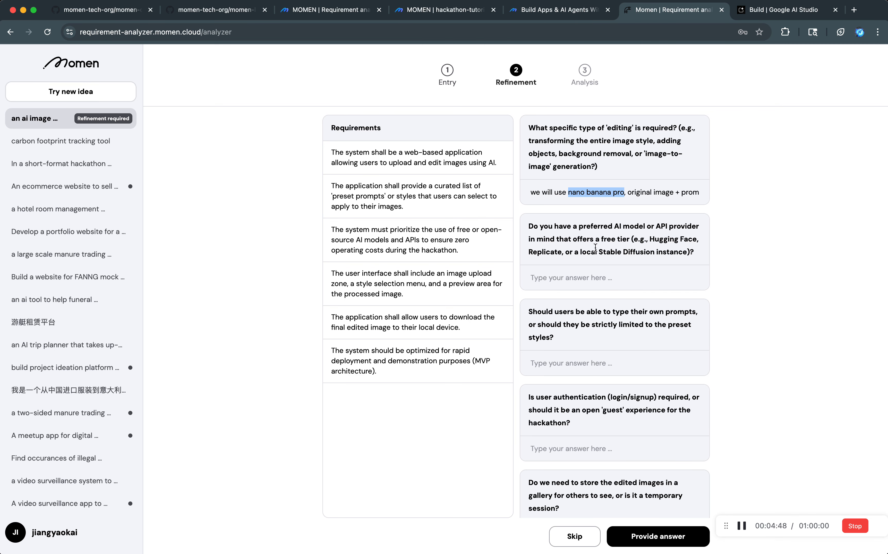
pyautogui.click(584, 282)
pyautogui.press('super+v')
pyautogui.scroll(-3, 657, 262)
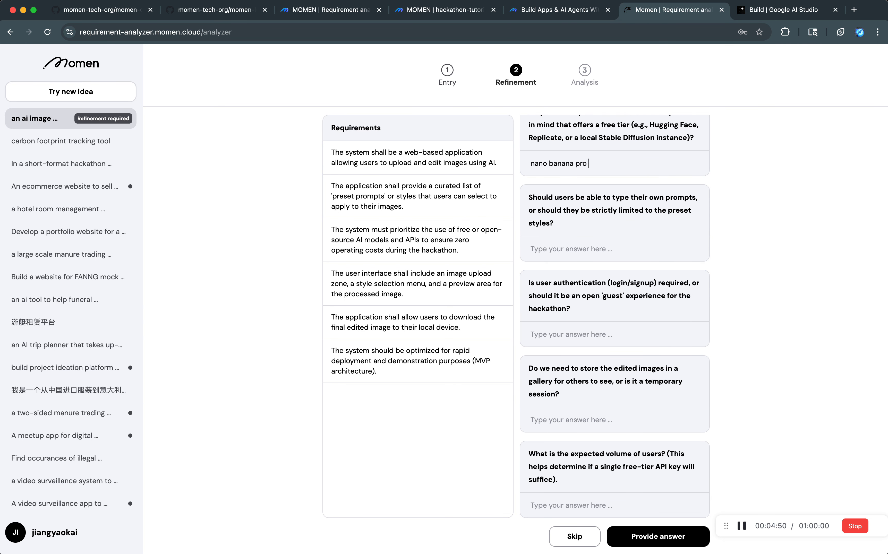
pyautogui.write('via momen.app')
# Answer the custom prompts question with "no user created prompts" and the user authentication question with "auth is required.".
pyautogui.click(632, 257)
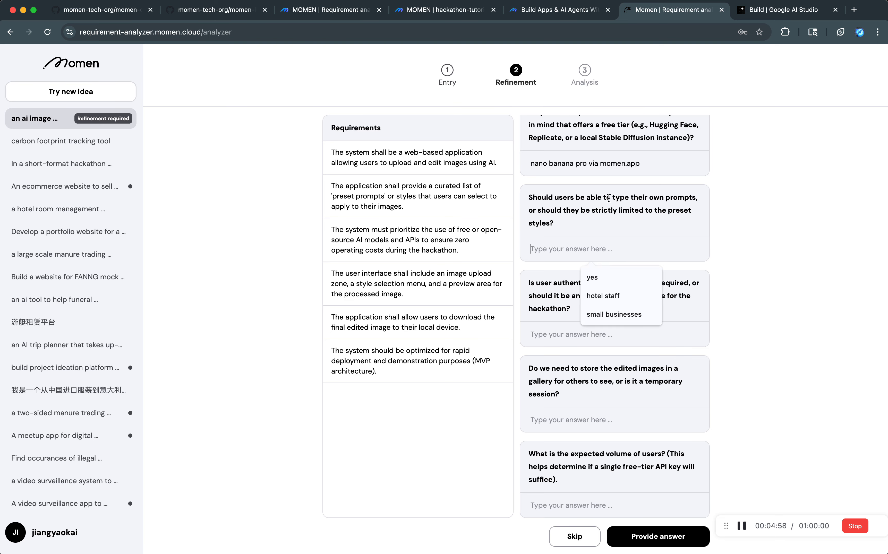
pyautogui.write('no')
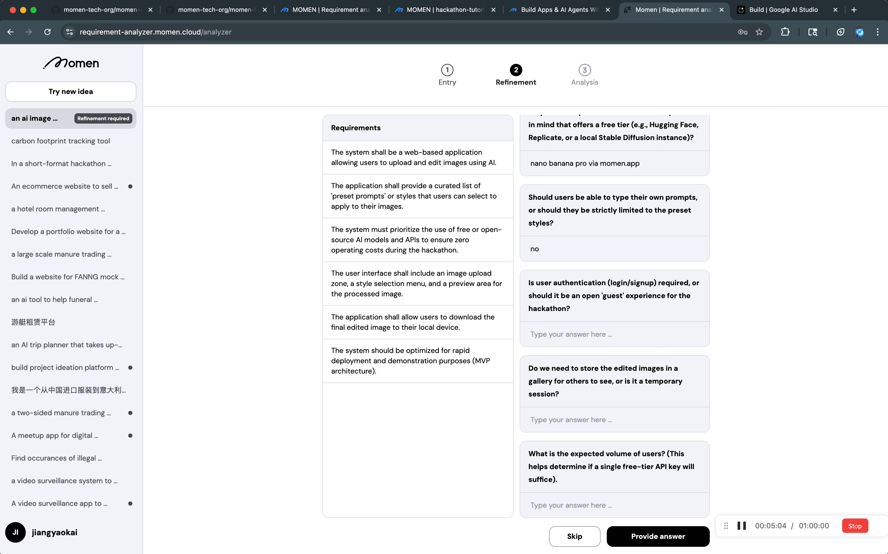
pyautogui.write(' user created prompts')
pyautogui.click(578, 337)
pyautogui.write('au')
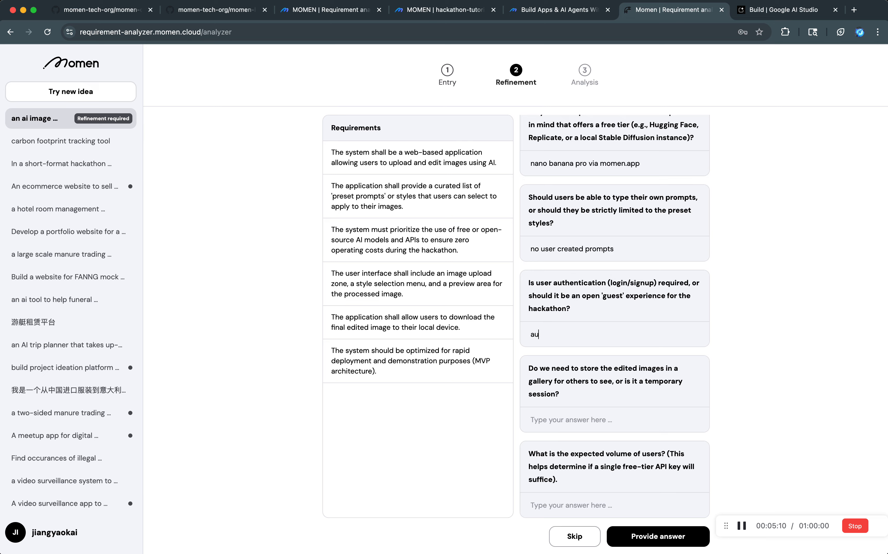
pyautogui.write('th is required.')
# Answer the question about storing edited images with "must be stored".
pyautogui.click(572, 416)
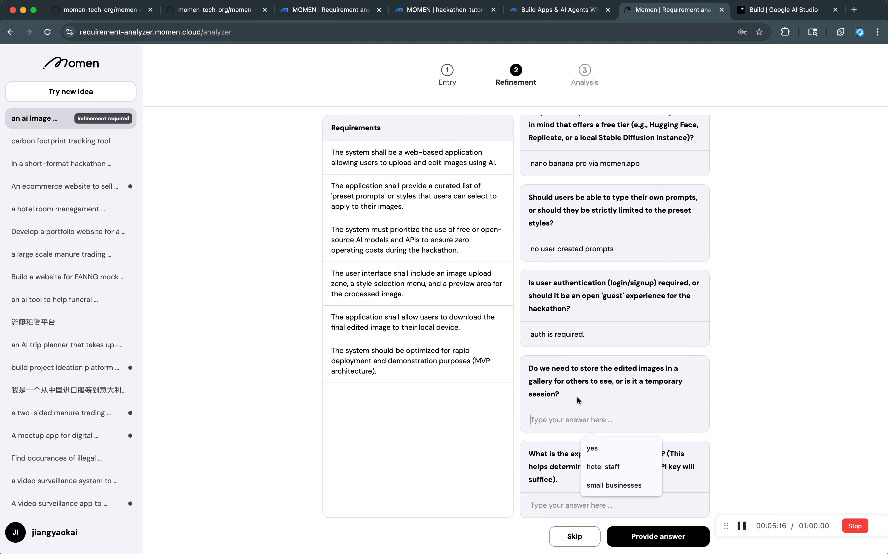
pyautogui.write('ye')
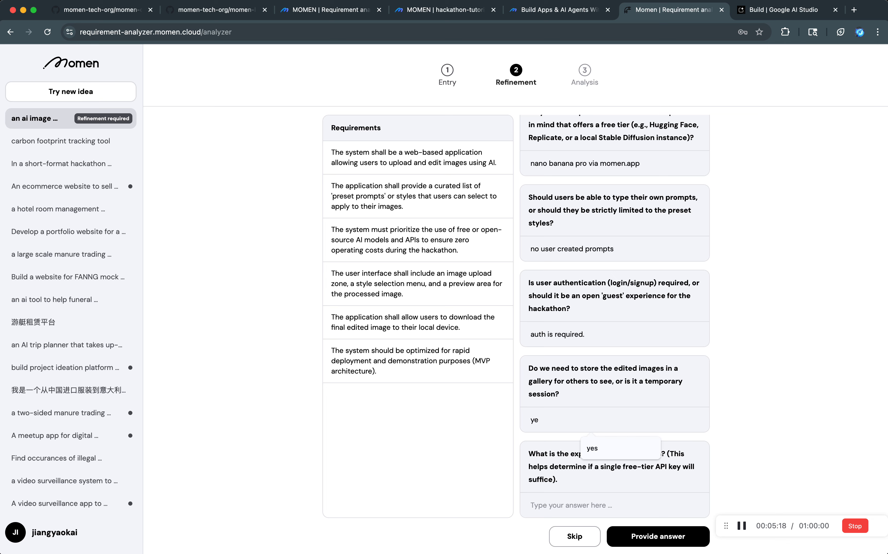
pyautogui.press('super+a')
pyautogui.write('must be stored')
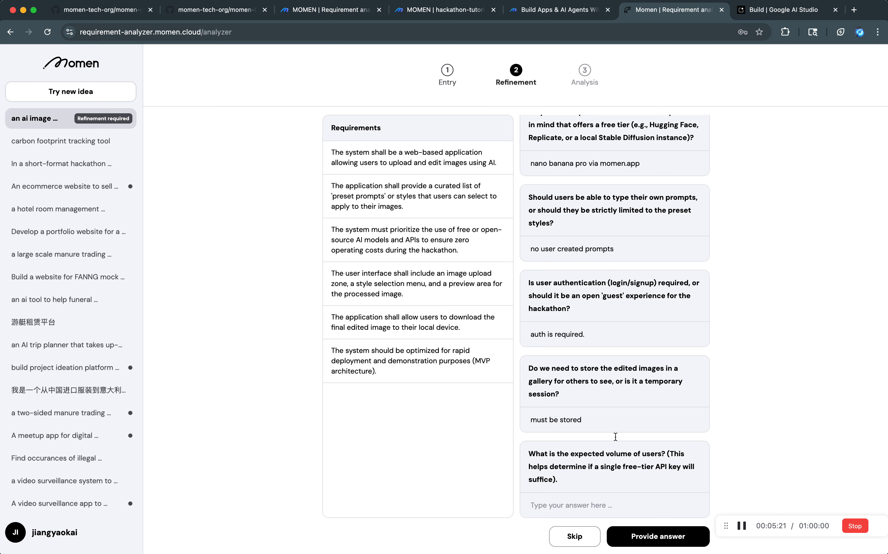
# Answer the expected user volume question with "don't care. small!" and submit the first round of answers.
pyautogui.click(575, 504)
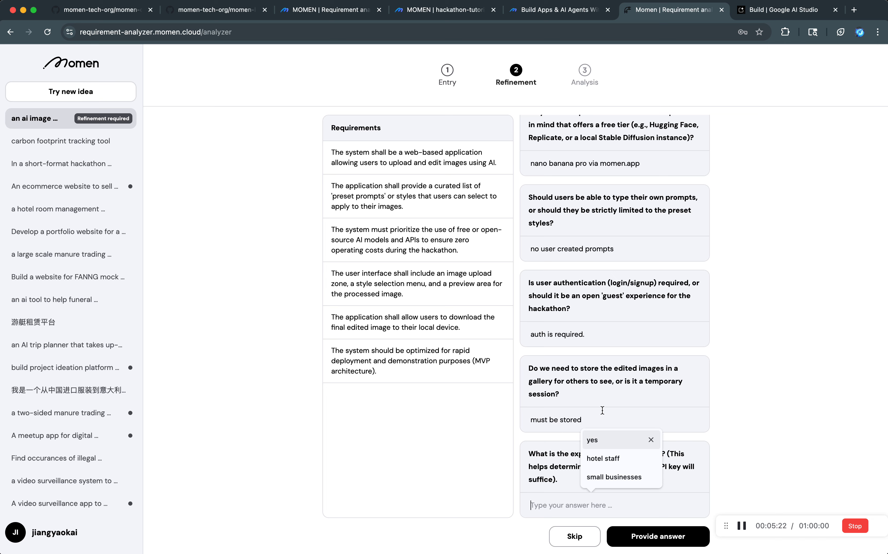
pyautogui.click(755, 412)
pyautogui.click(577, 502)
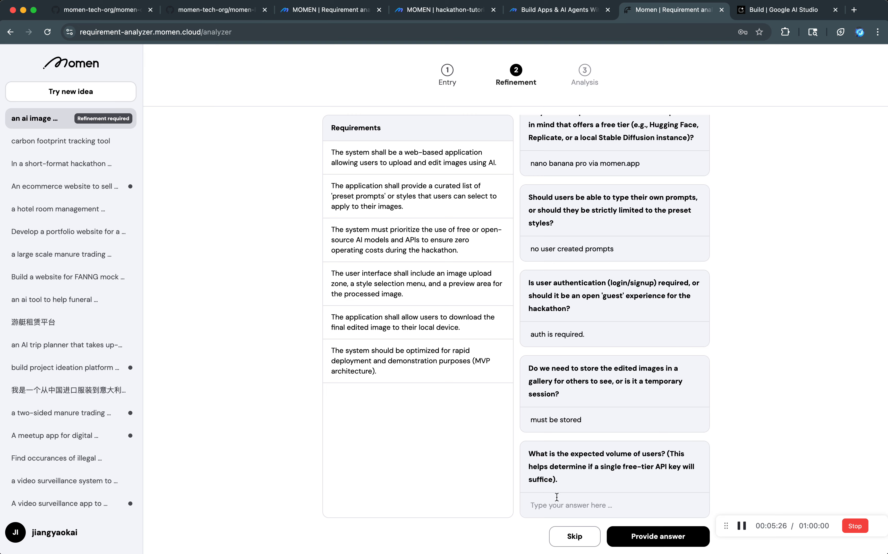
pyautogui.click(557, 508)
pyautogui.write("don't care. small!")
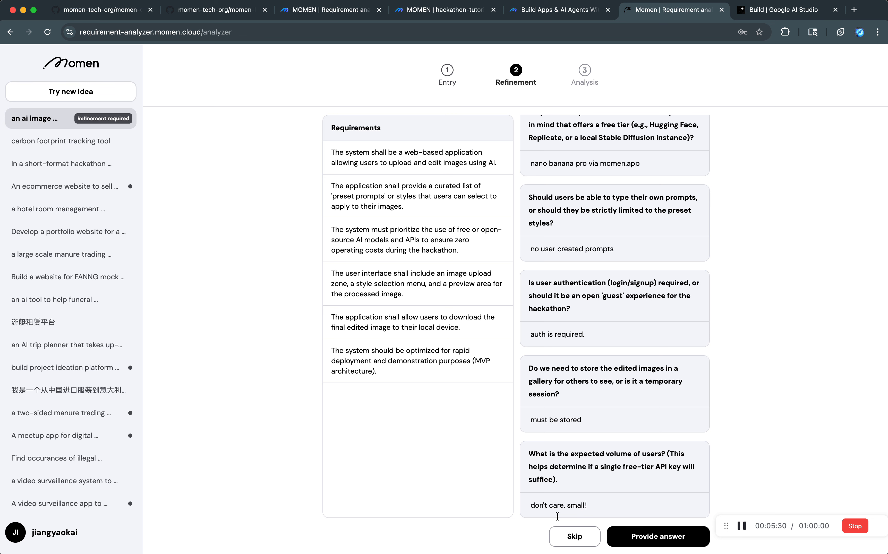
pyautogui.click(645, 543)
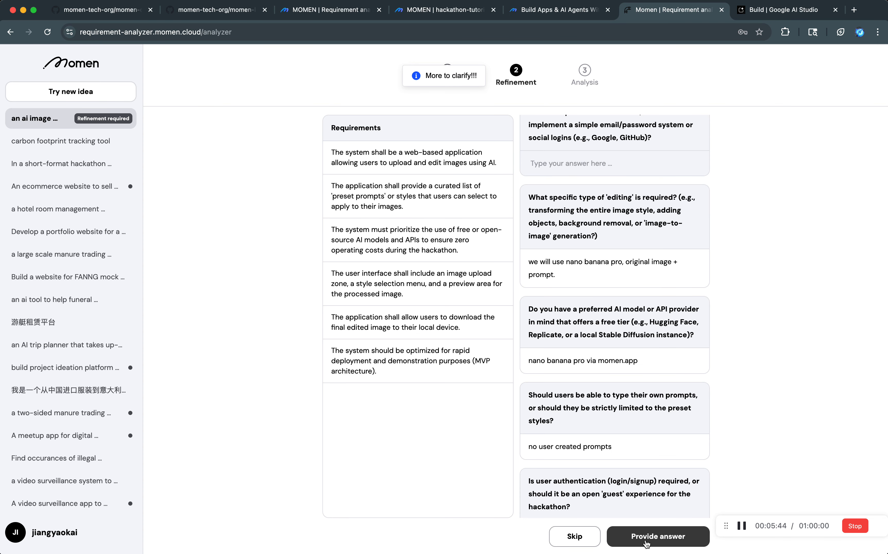
# Review the follow-up questions and answer the public gallery or private history question with "private".
pyautogui.scroll(-3, 562, 391)
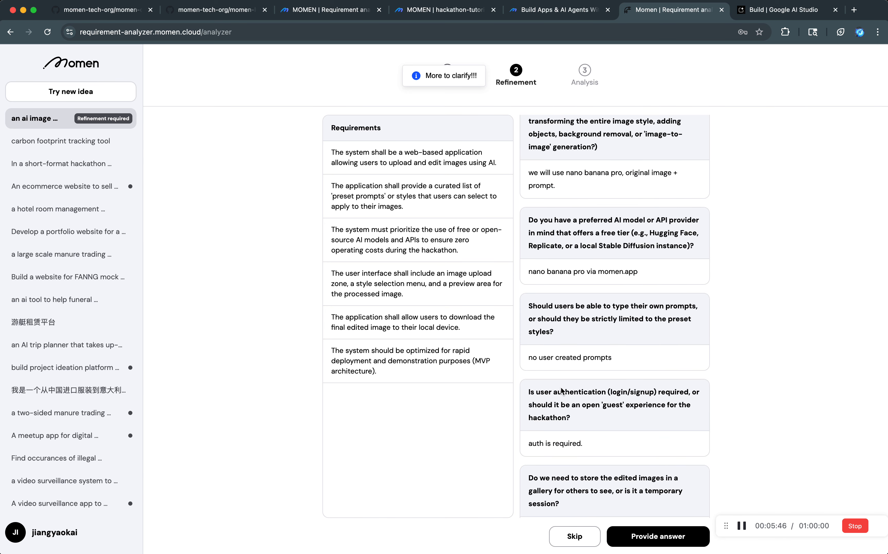
pyautogui.scroll(-3, 568, 487)
pyautogui.scroll(8, 568, 491)
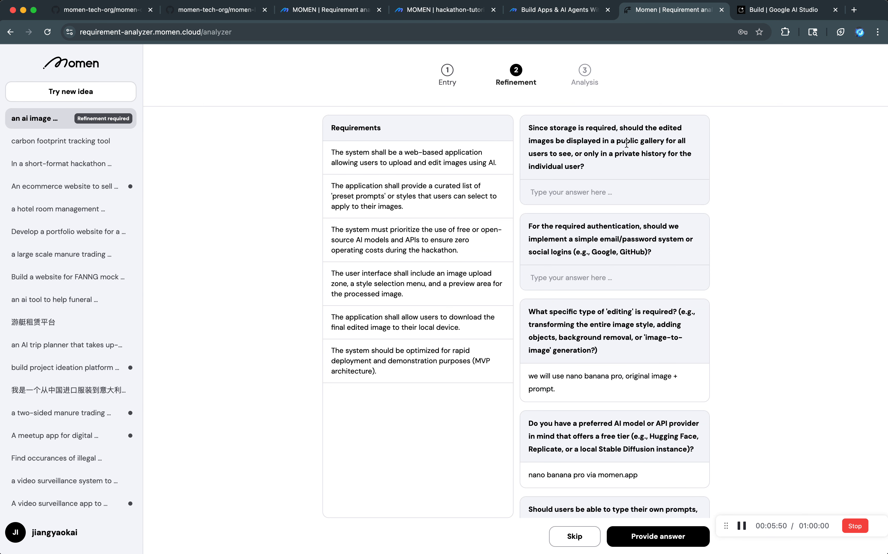
pyautogui.click(573, 191)
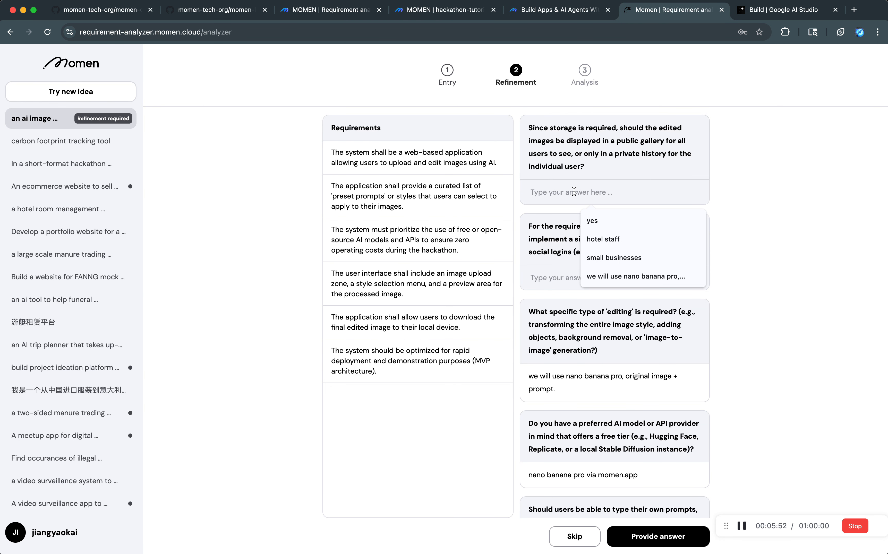
pyautogui.write('private')
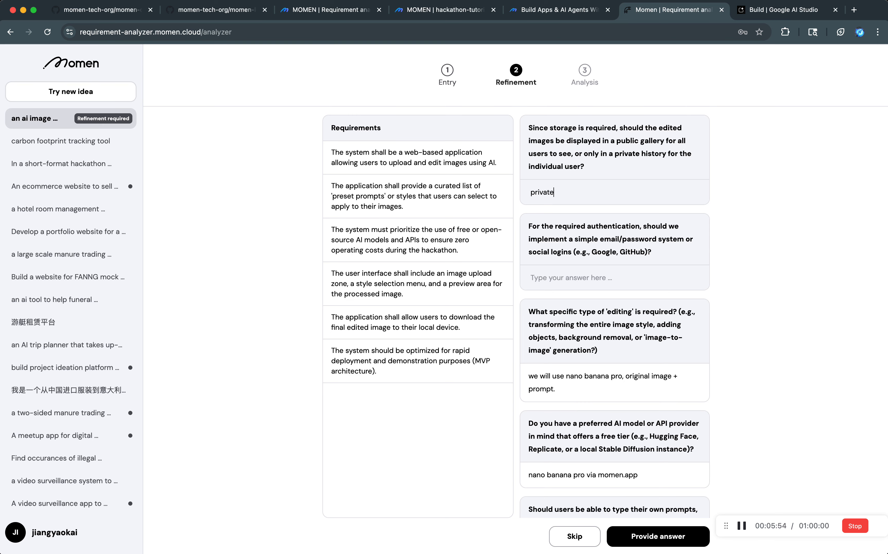
# Answer the authentication method question with "momen provides it out of the box." and submit the follow-up answers.
pyautogui.click(567, 276)
pyautogui.doubleClick(568, 227)
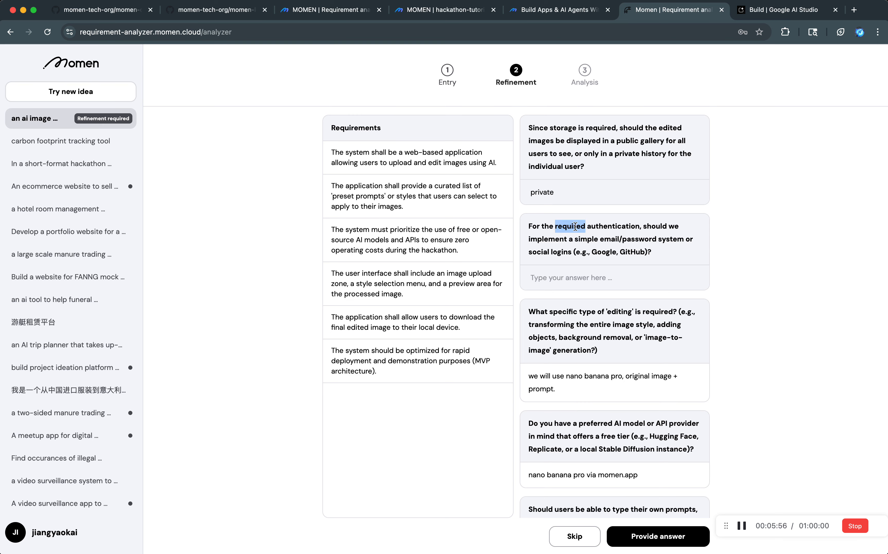
pyautogui.click(621, 225)
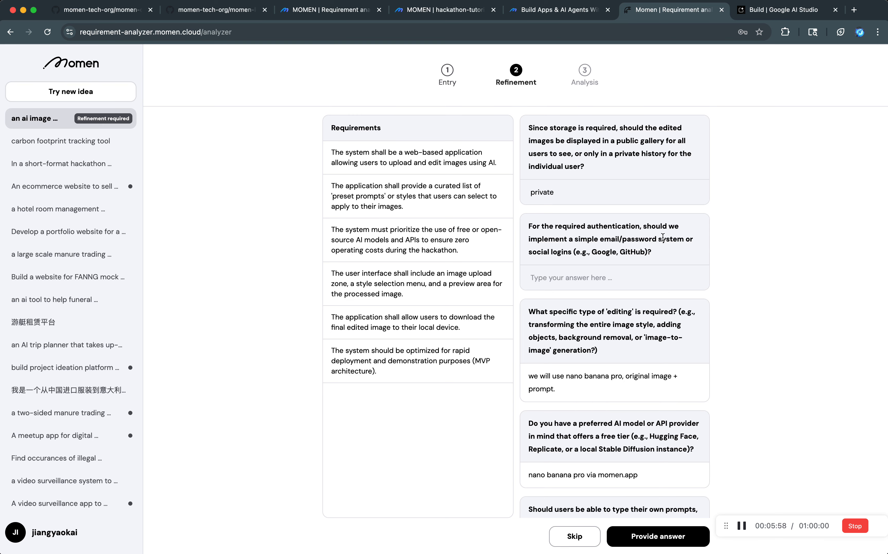
pyautogui.click(623, 277)
pyautogui.write('momen provides it out')
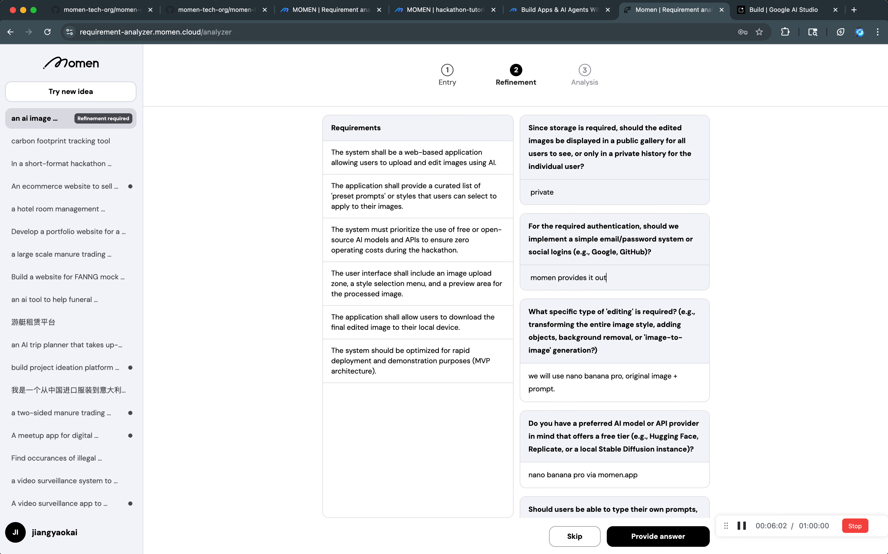
pyautogui.write(' of the box.')
pyautogui.click(655, 541)
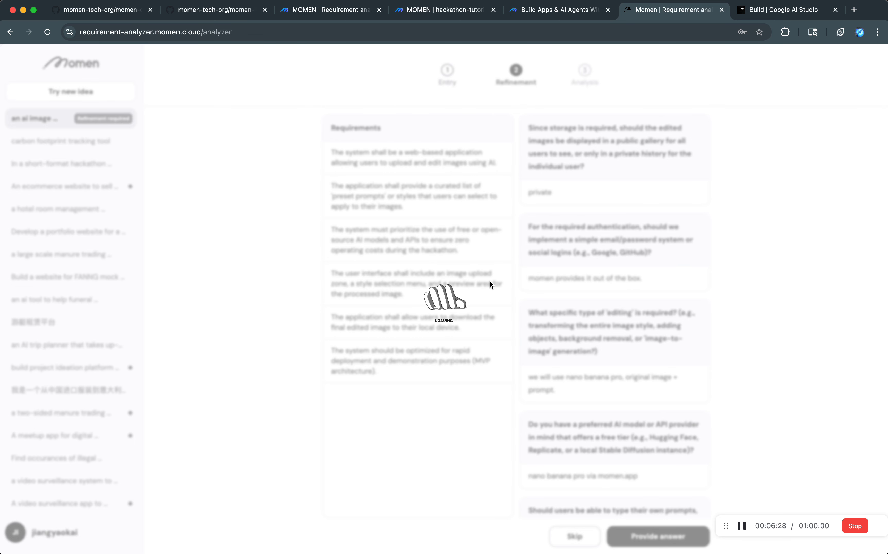
# Look through the free loading animations on the LottieFiles website in a separate page, then return to the requirement analyzer.
pyautogui.press('super+t')
pyautogui.write('lottiefiles.com/free-animations/loading')
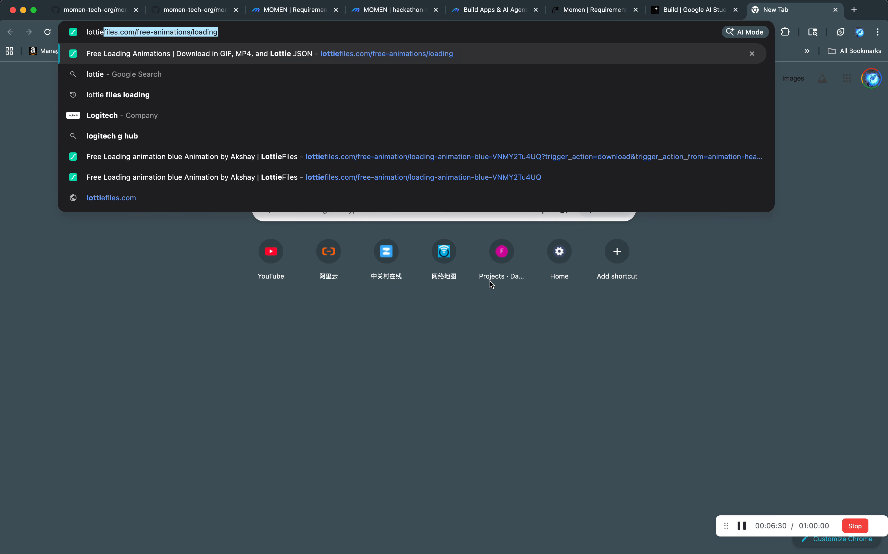
pyautogui.press('Return')
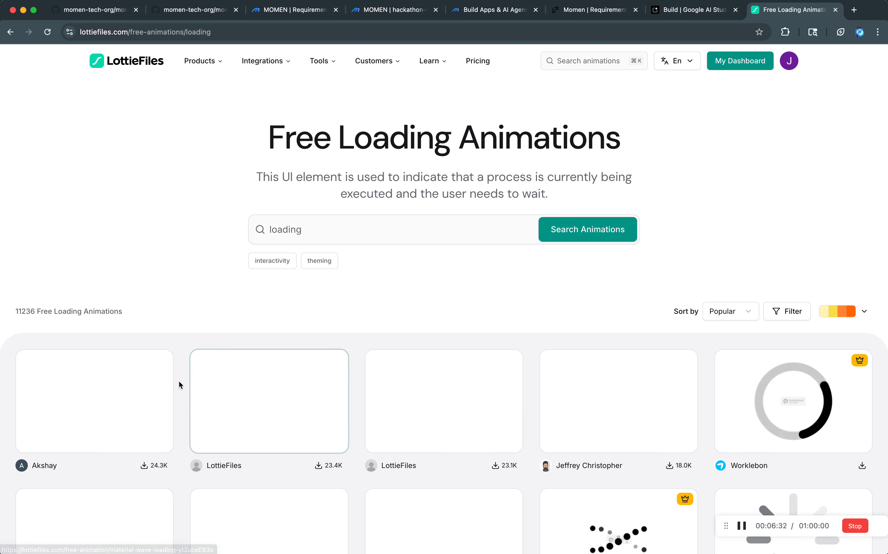
pyautogui.scroll(-7, 183, 384)
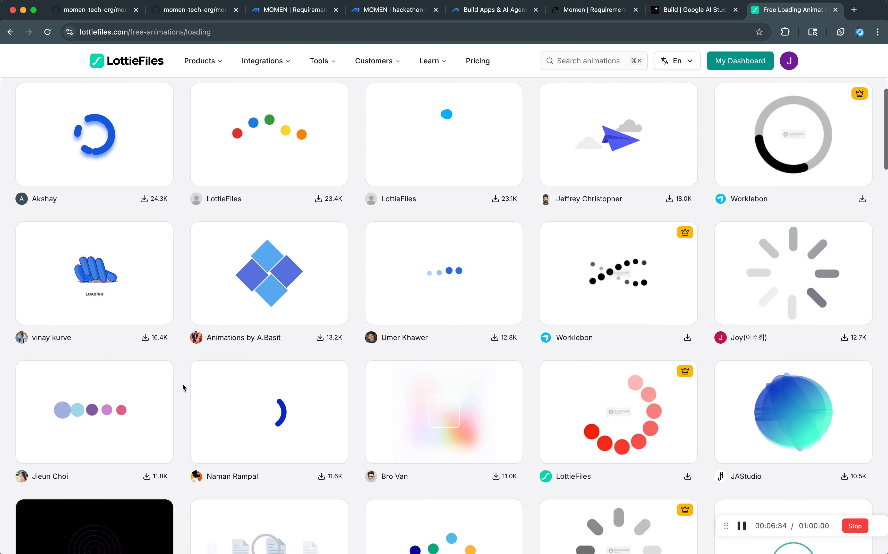
pyautogui.scroll(6, 182, 387)
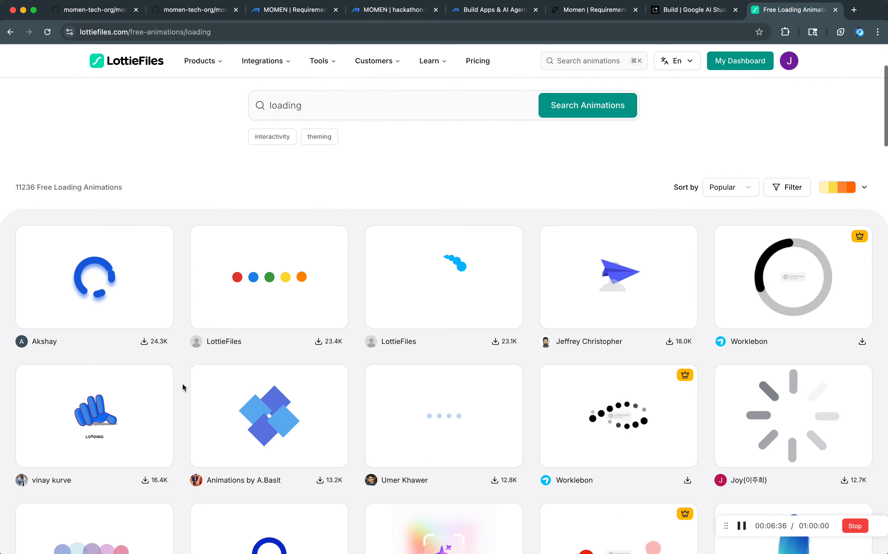
pyautogui.press('super+w')
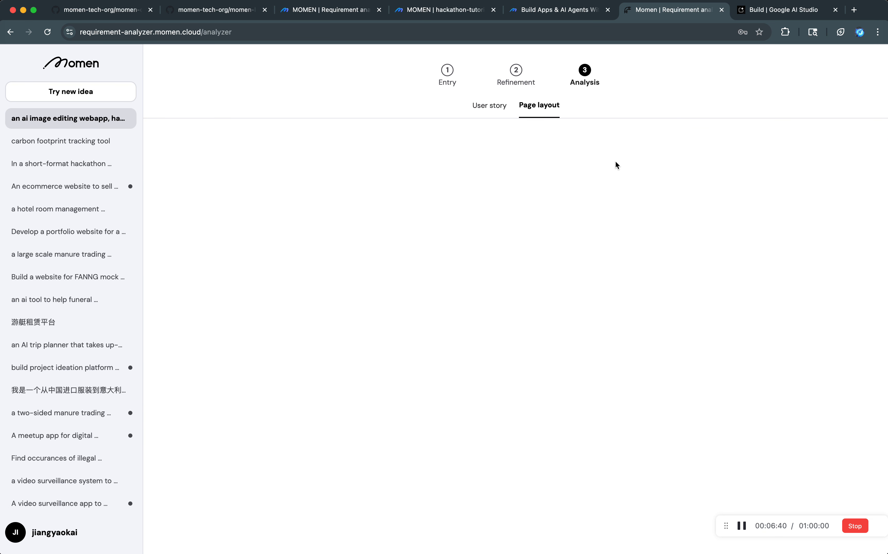
# Examine the account creation and login user story in the analysis, including its goal, benefit and acceptance criteria.
pyautogui.click(499, 109)
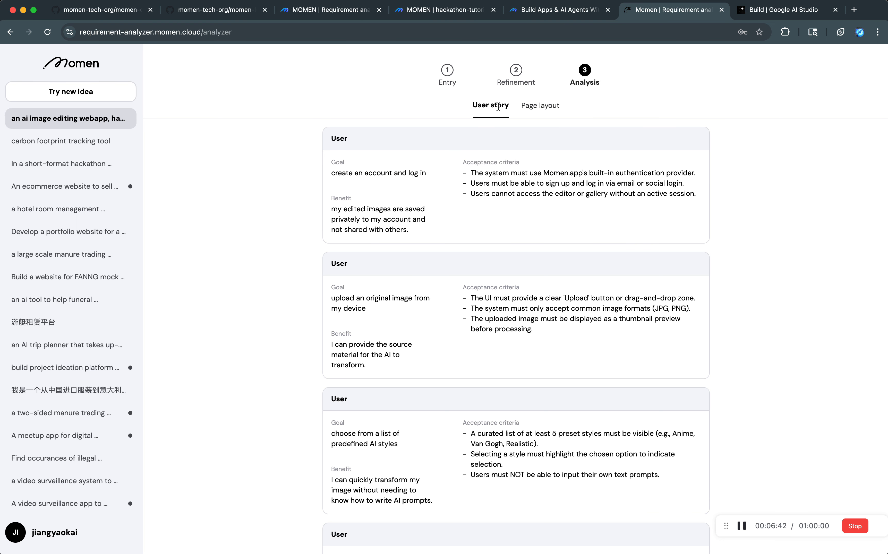
pyautogui.click(551, 110)
pyautogui.click(495, 109)
pyautogui.tripleClick(358, 175)
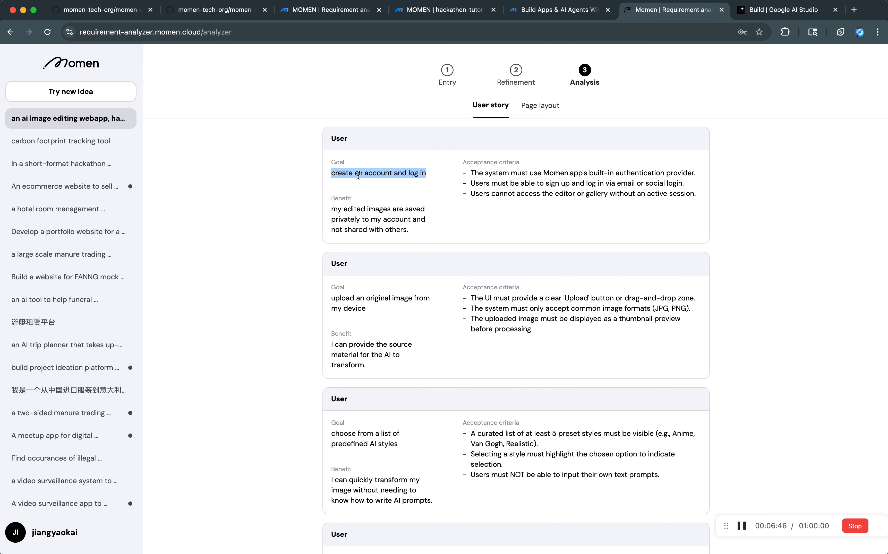
pyautogui.doubleClick(392, 174)
pyautogui.tripleClick(391, 175)
pyautogui.tripleClick(353, 219)
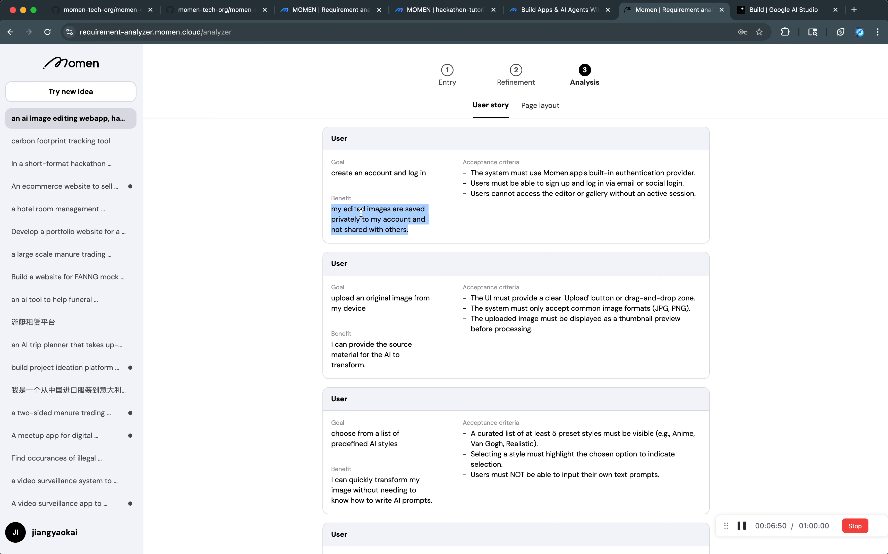
pyautogui.tripleClick(368, 228)
pyautogui.tripleClick(396, 229)
pyautogui.click(396, 235)
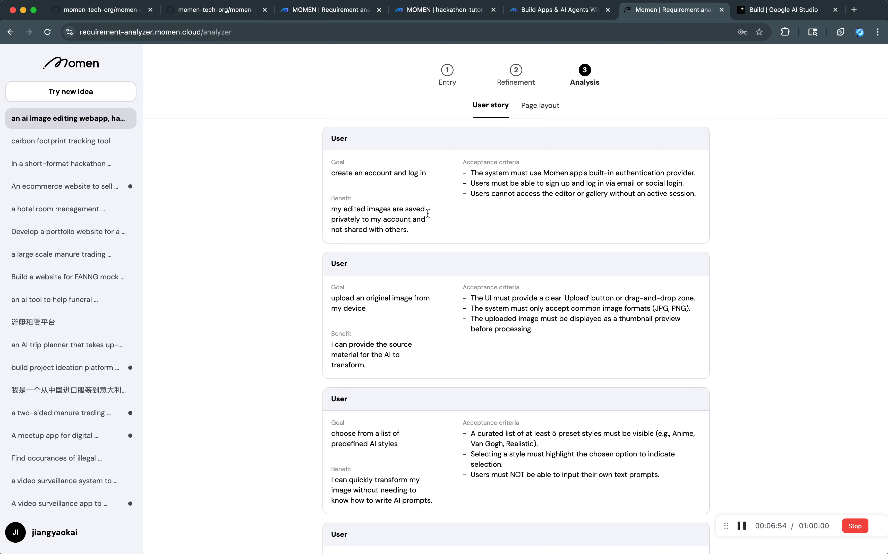
pyautogui.tripleClick(516, 173)
pyautogui.click(505, 183)
# Examine the image upload user story's goal and benefit, look over the remaining stories, and view the page layout analysis.
pyautogui.tripleClick(346, 298)
pyautogui.click(340, 140)
pyautogui.doubleClick(338, 162)
pyautogui.tripleClick(342, 298)
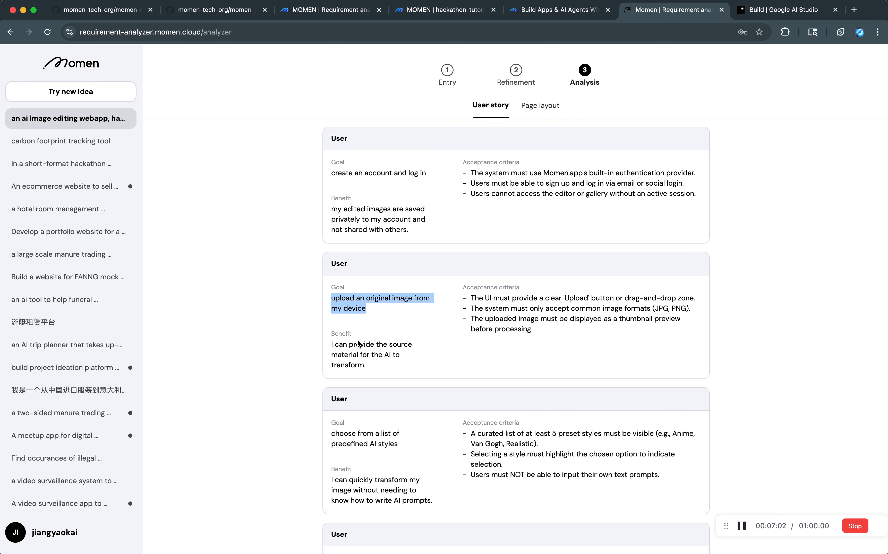
pyautogui.scroll(-2, 358, 339)
pyautogui.doubleClick(352, 264)
pyautogui.tripleClick(351, 264)
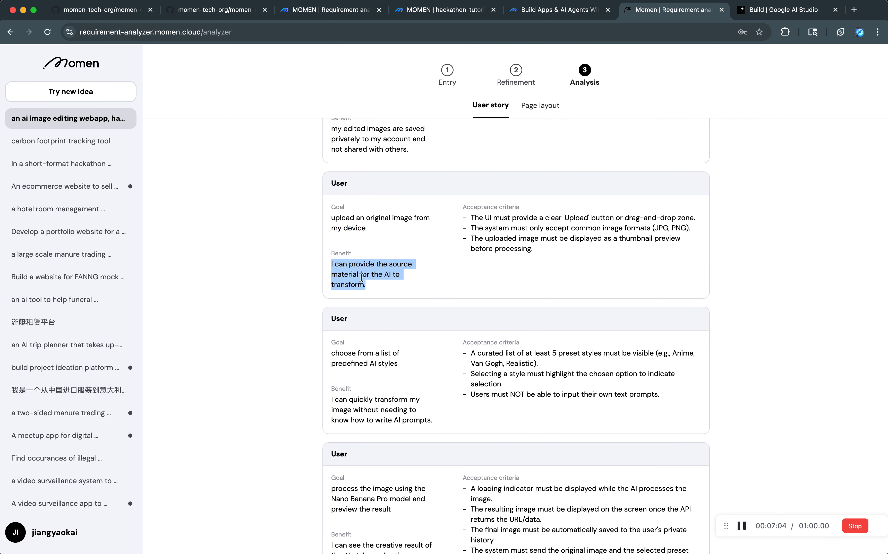
pyautogui.click(378, 274)
pyautogui.doubleClick(372, 276)
pyautogui.click(365, 281)
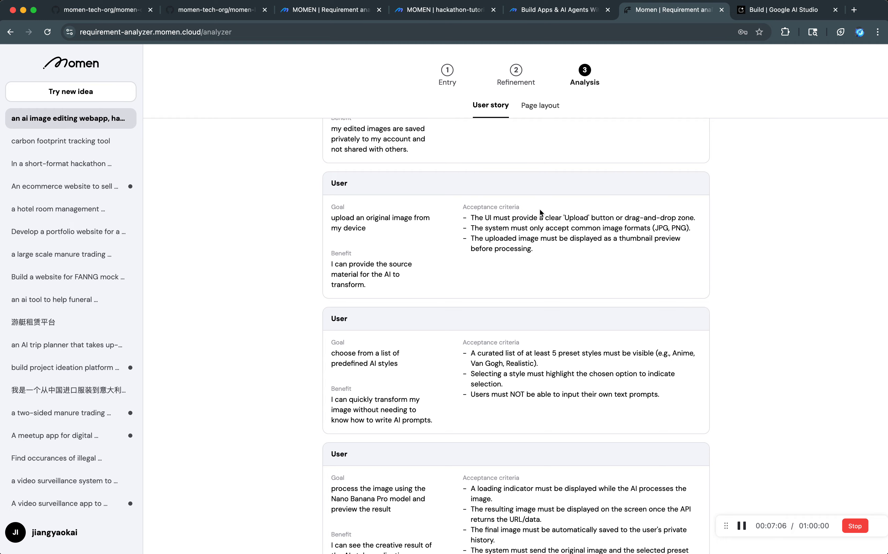
pyautogui.scroll(-4, 447, 361)
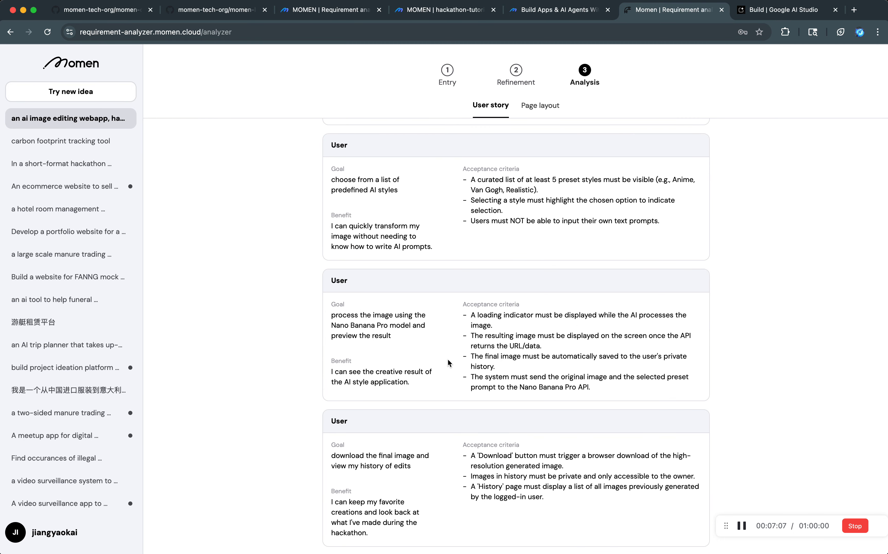
pyautogui.click(526, 109)
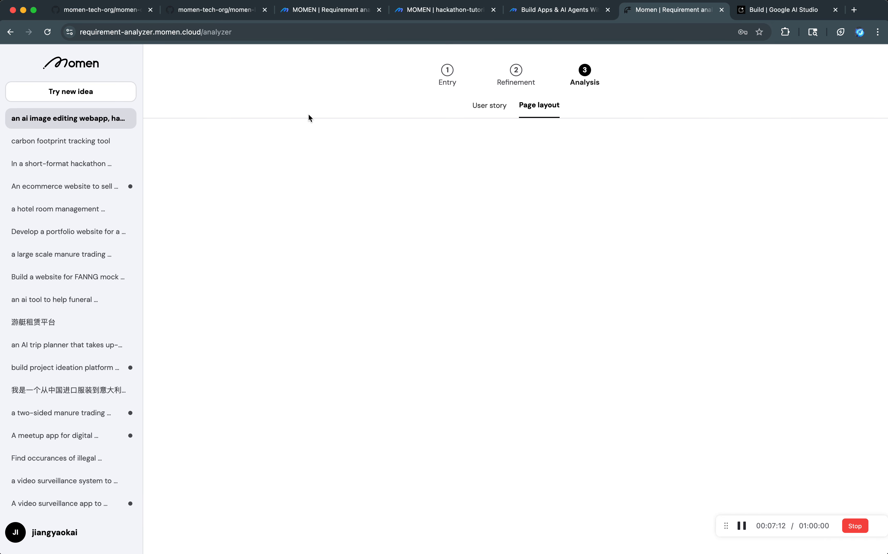
# Switch to the carbon footprint tracking tool idea and back to the AI image editing webapp to view its page layout analysis.
pyautogui.click(87, 142)
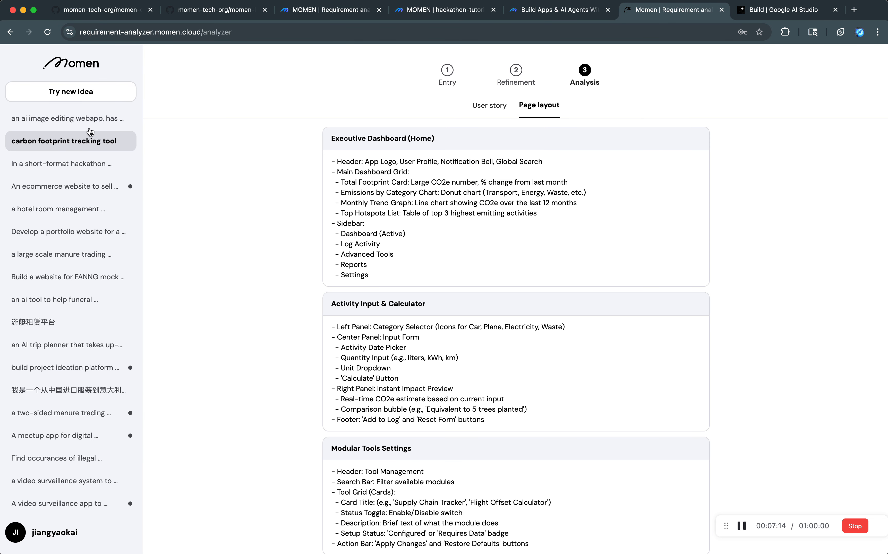
pyautogui.click(90, 119)
pyautogui.click(489, 206)
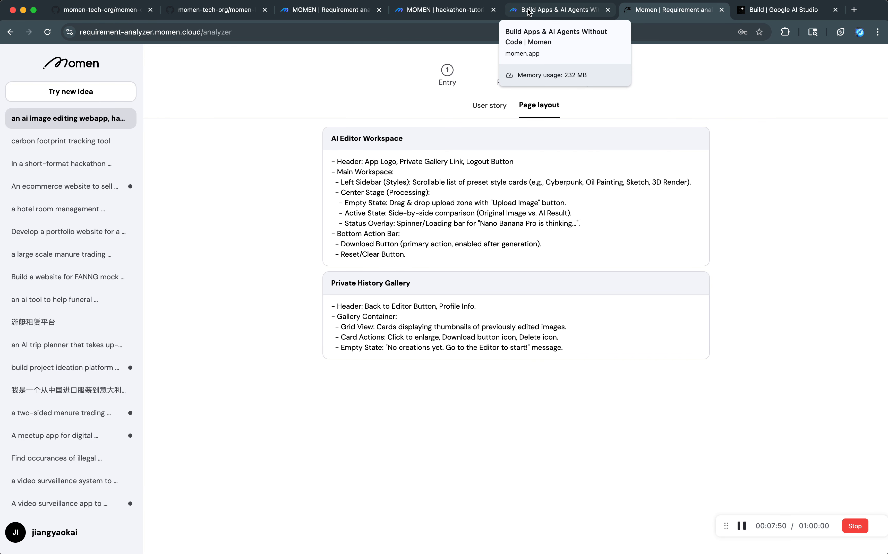
# Switch to the hackathon-tutorial project in the Momen editor and look over its page, API, Actionflow, AI and data model sections.
pyautogui.click(514, 11)
pyautogui.click(443, 12)
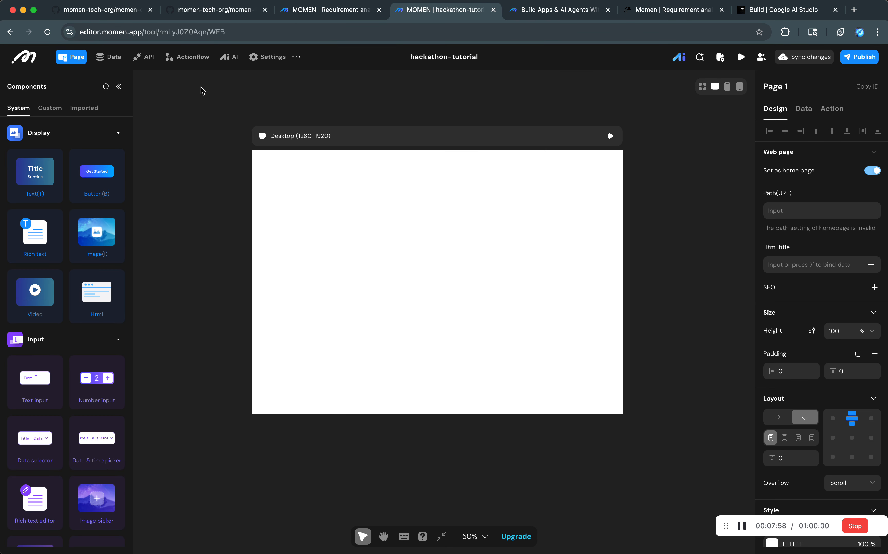
pyautogui.click(118, 86)
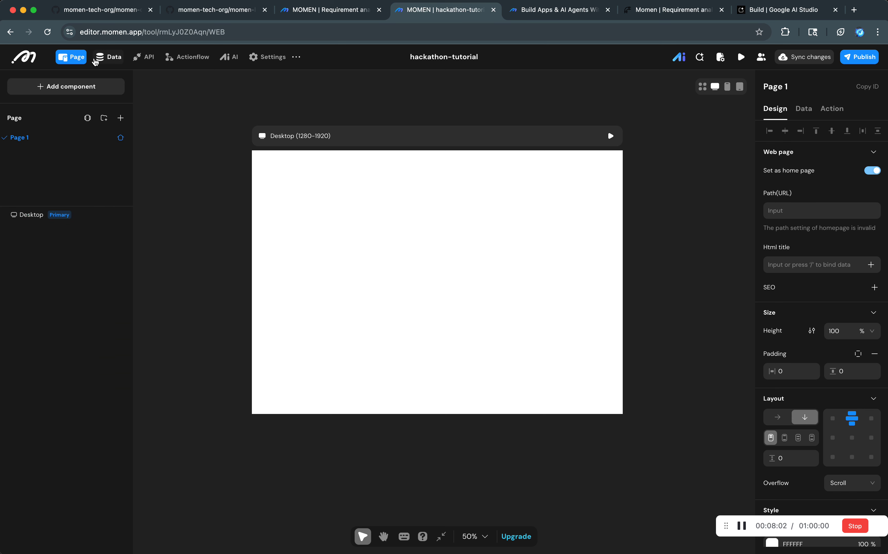
pyautogui.click(98, 58)
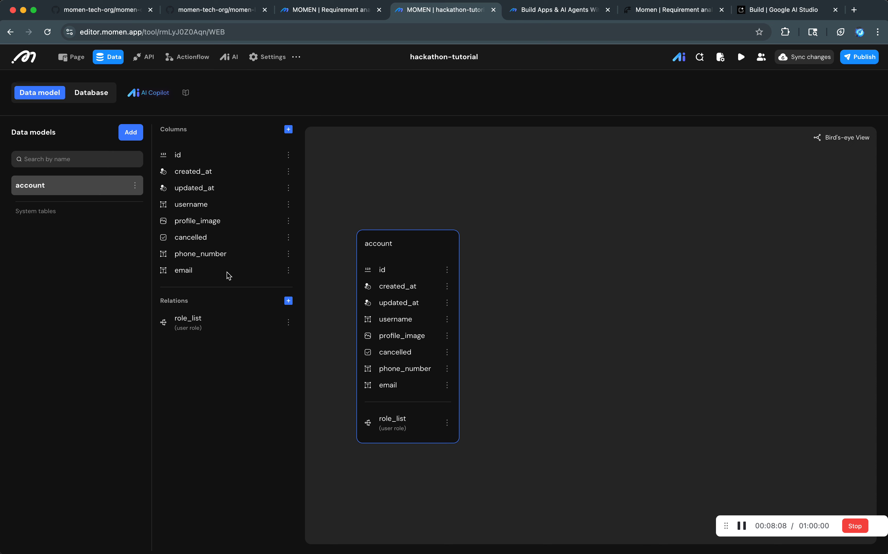
pyautogui.click(148, 63)
pyautogui.click(184, 63)
pyautogui.click(229, 57)
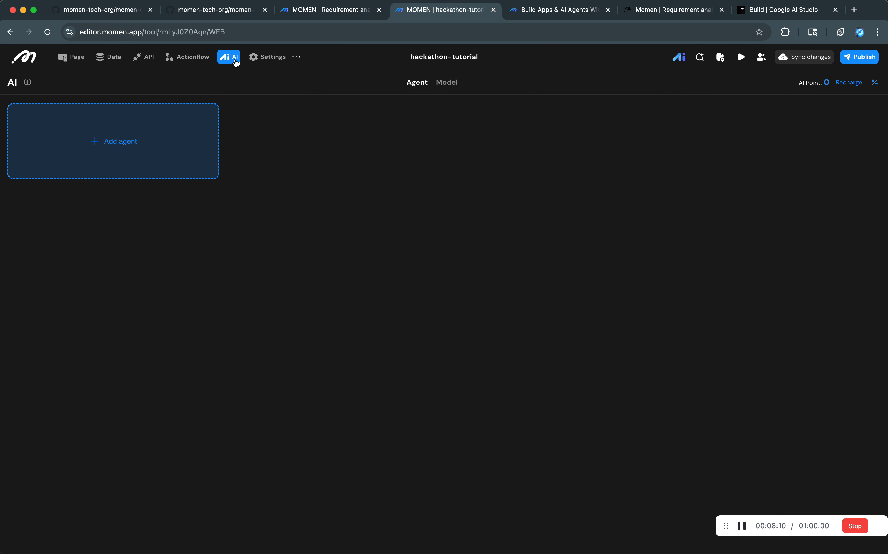
pyautogui.click(82, 55)
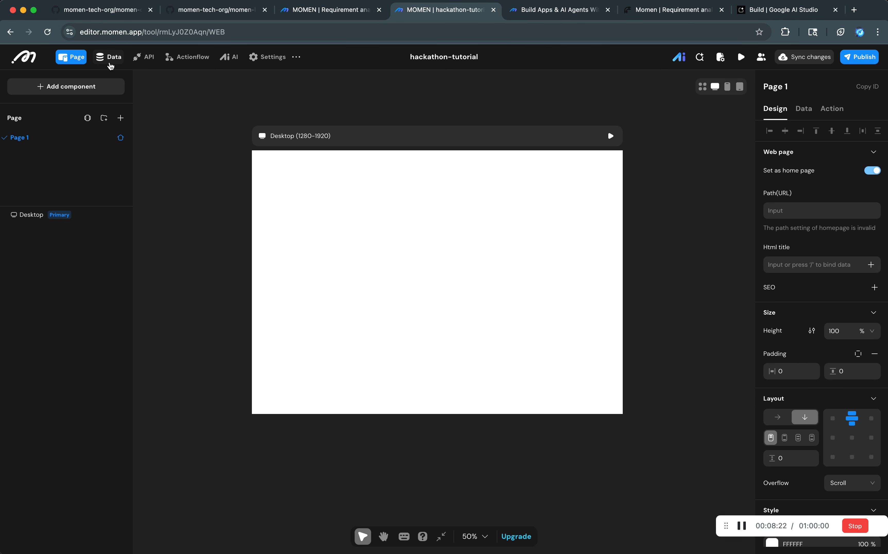
pyautogui.click(109, 63)
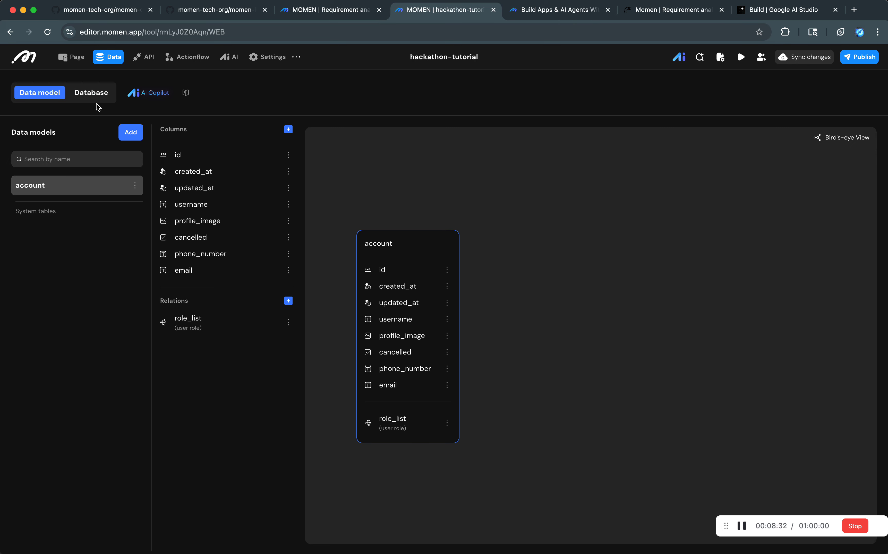
# Create a data model named style with permissions turned on for all roles.
pyautogui.click(131, 133)
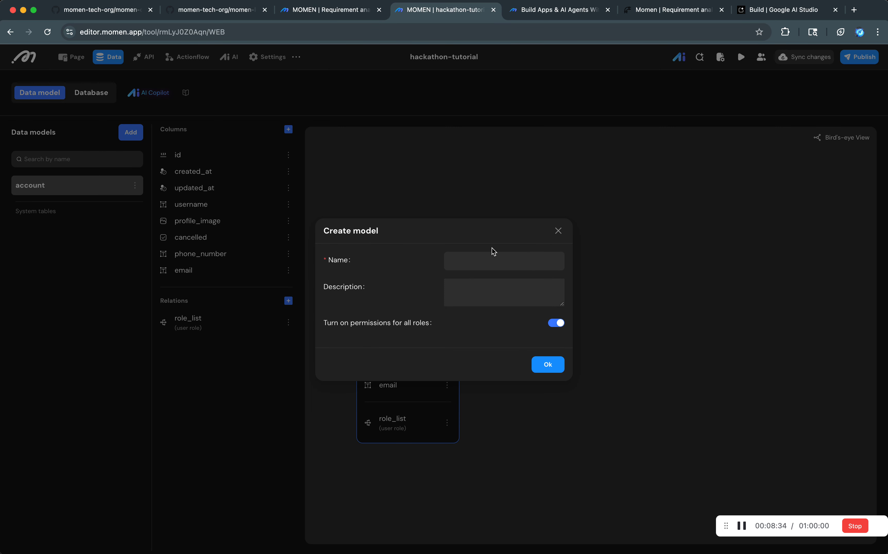
pyautogui.click(492, 260)
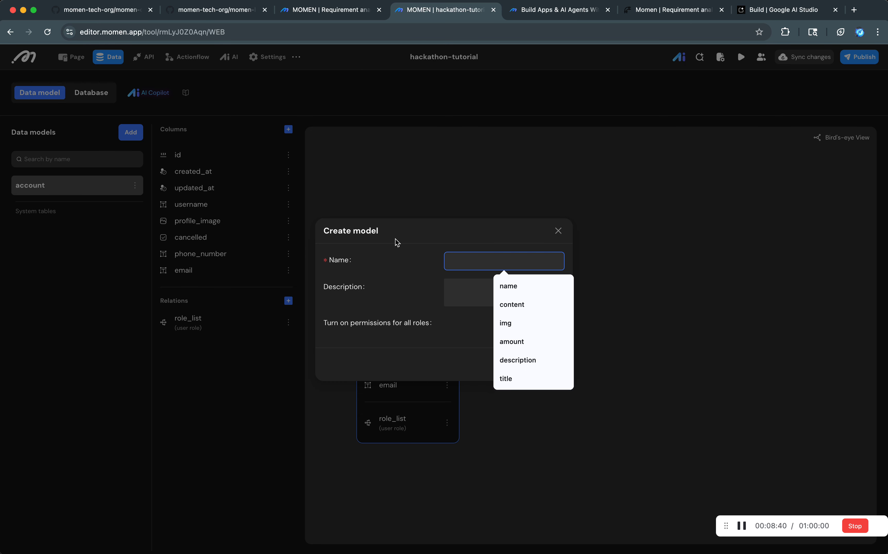
pyautogui.write('style')
pyautogui.click(541, 365)
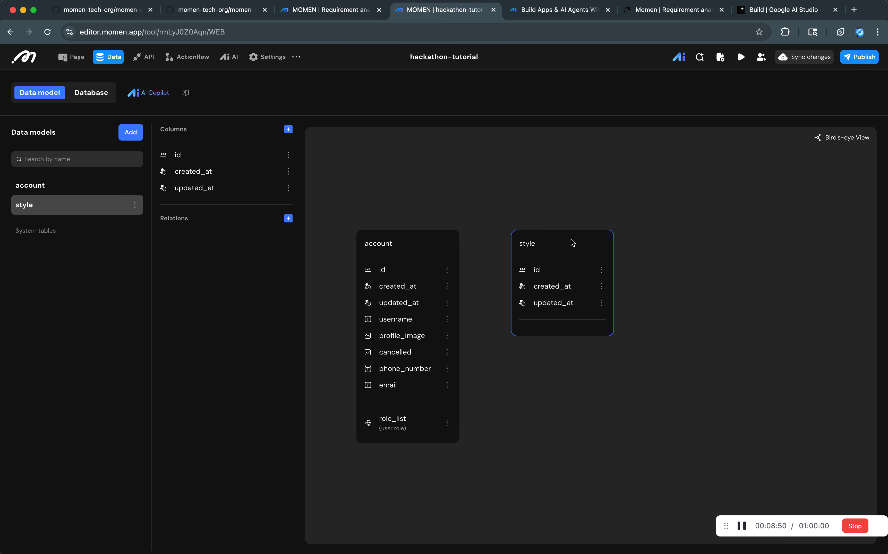
# Add a Text column called name to the style data model.
pyautogui.click(293, 130)
pyautogui.write('name')
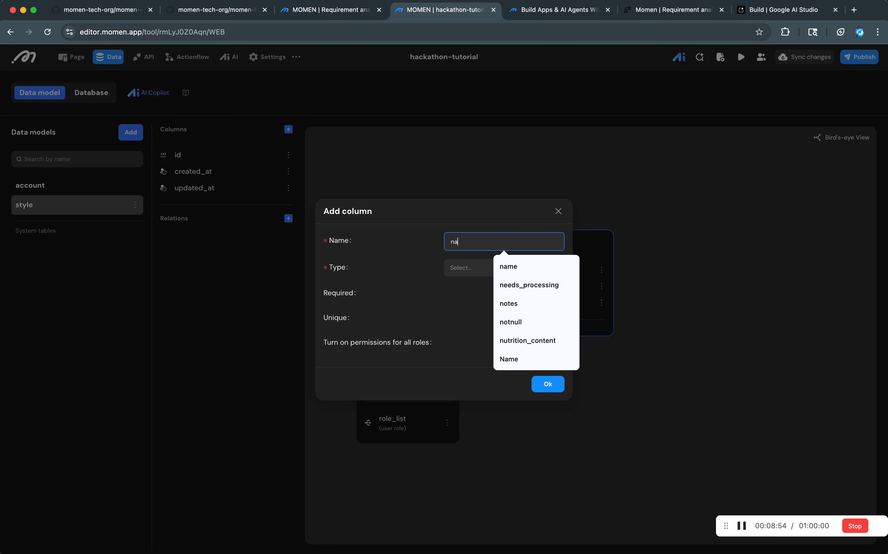
pyautogui.press('Tab')
pyautogui.click(469, 267)
pyautogui.click(476, 290)
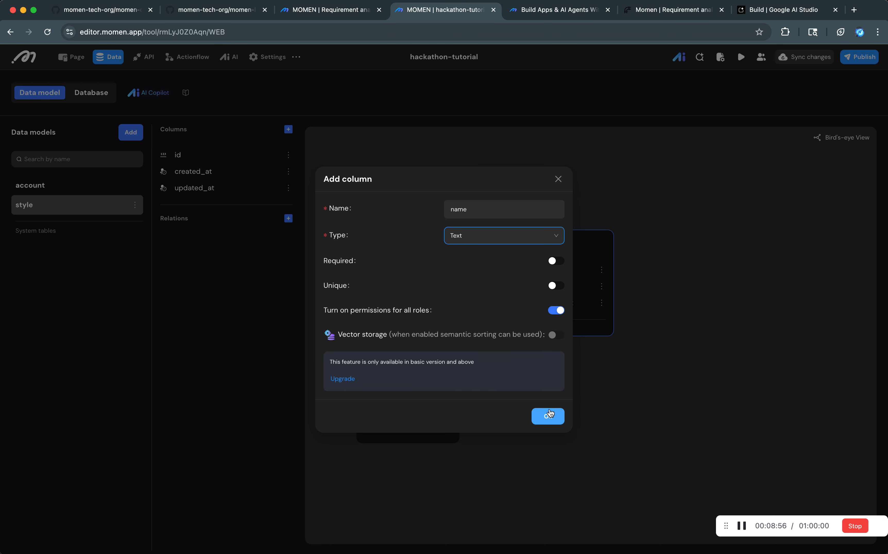
pyautogui.click(547, 414)
# Add a Text column called prompt to the style data model.
pyautogui.click(288, 129)
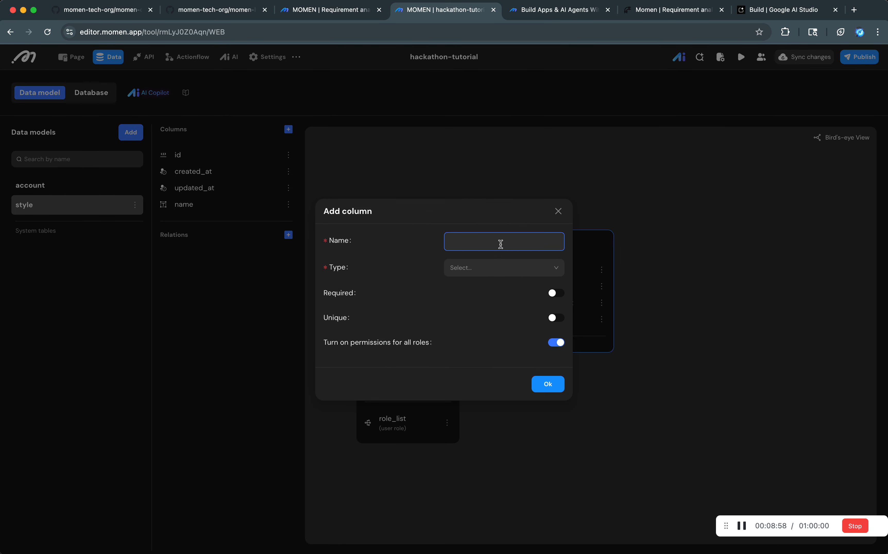
pyautogui.write('prompt')
pyautogui.click(502, 265)
pyautogui.click(499, 266)
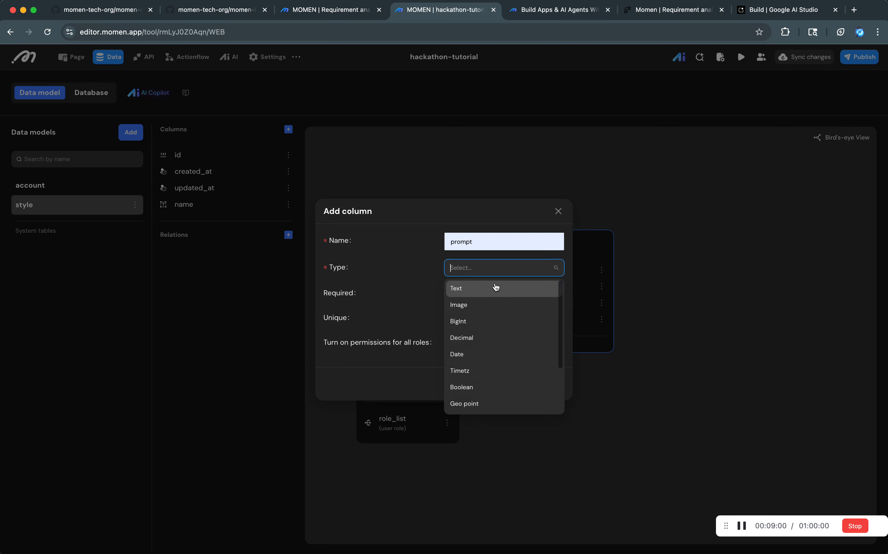
pyautogui.click(495, 288)
pyautogui.click(546, 416)
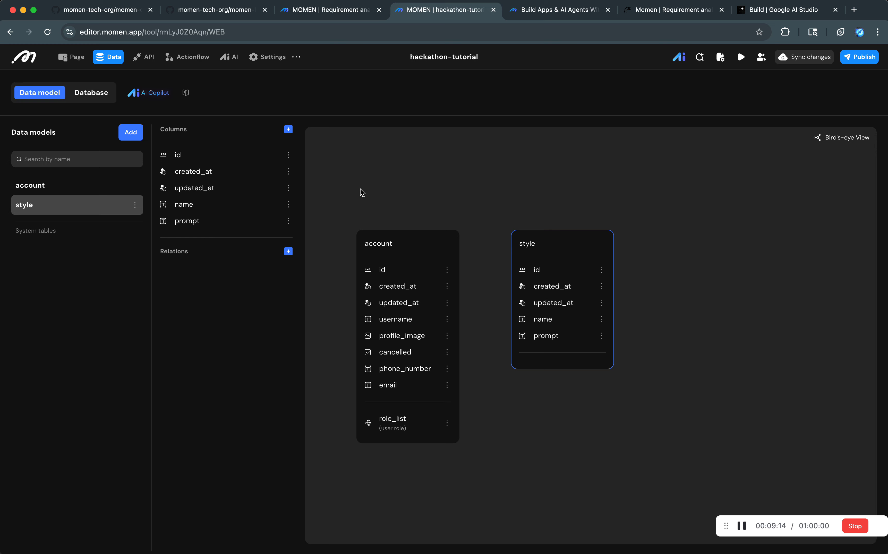
# Undo the two added columns and the creation of the style data model.
pyautogui.press('super+z')
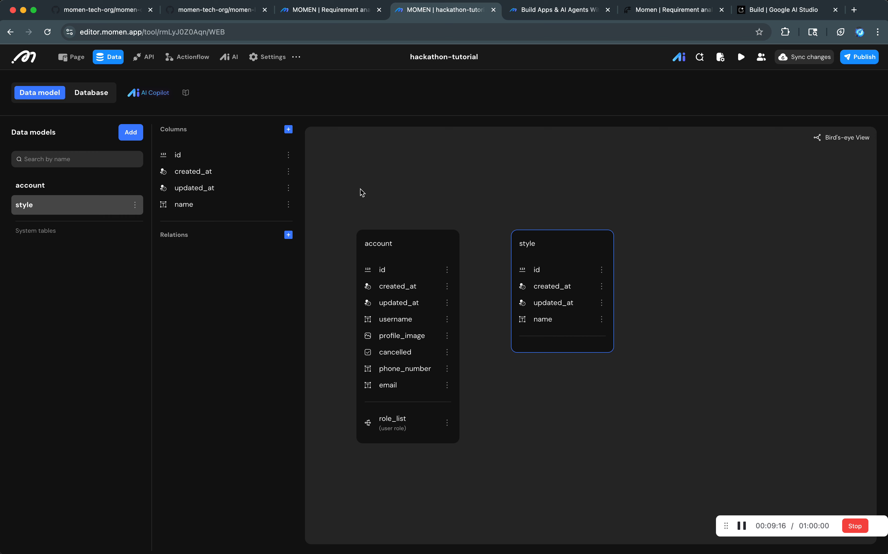
pyautogui.press('super+z')
pyautogui.press('super+z')
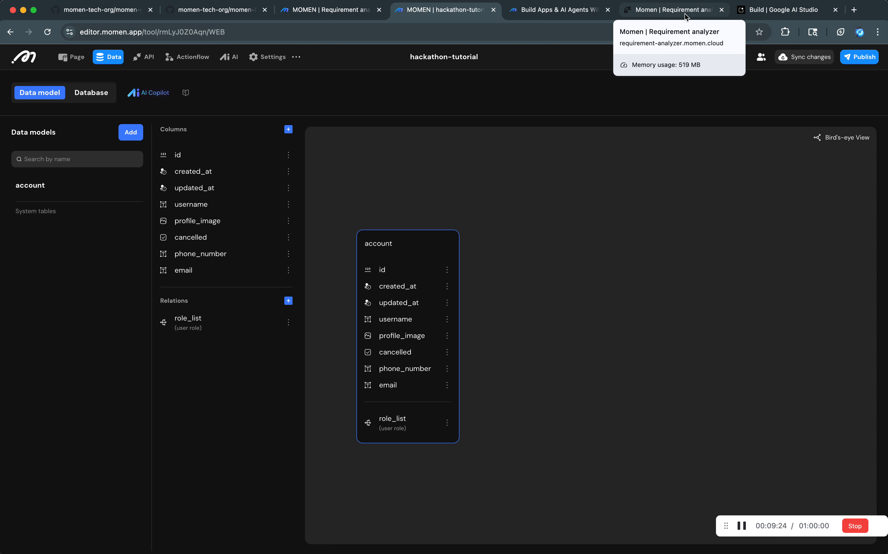
# Open the AI Copilot and begin its request with "build me a database which support the following user stories:", followed by a line break.
pyautogui.click(157, 94)
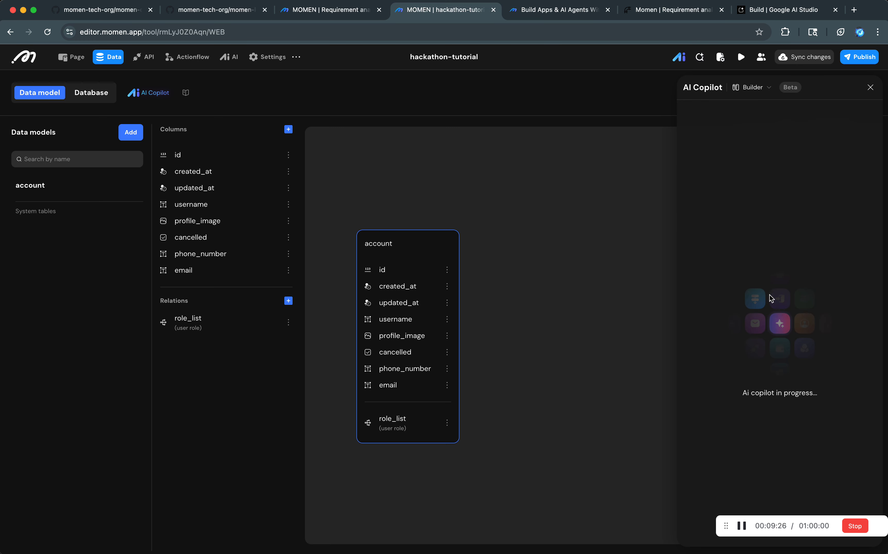
pyautogui.moveTo(806, 526); pyautogui.dragTo(420, 538)
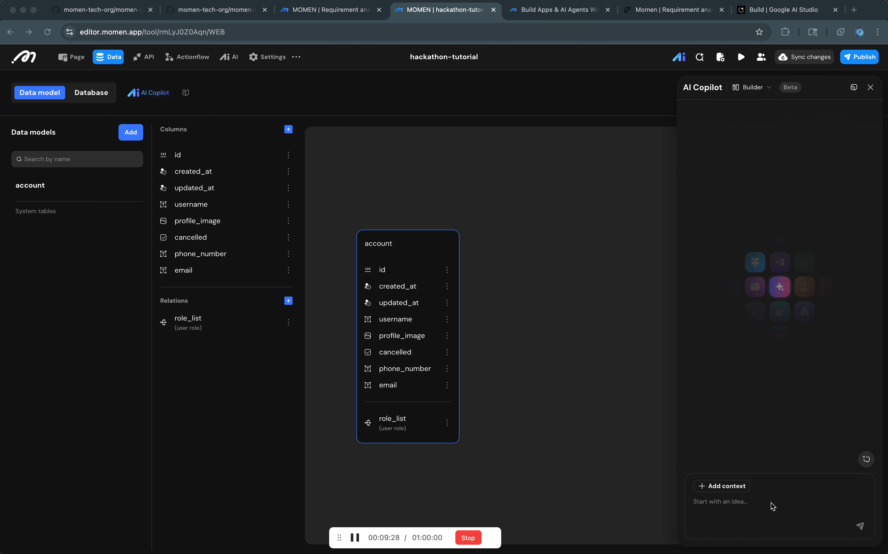
pyautogui.click(738, 507)
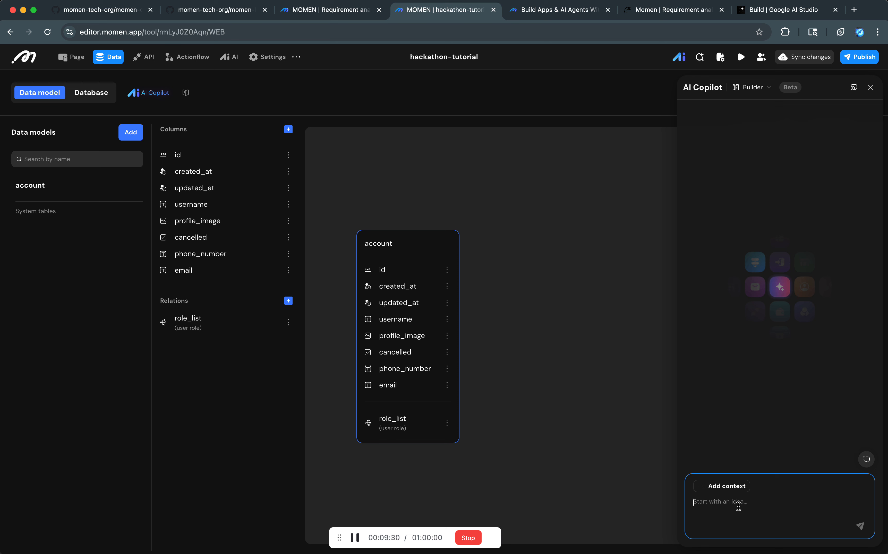
pyautogui.write('build me a databbae which support the follow')
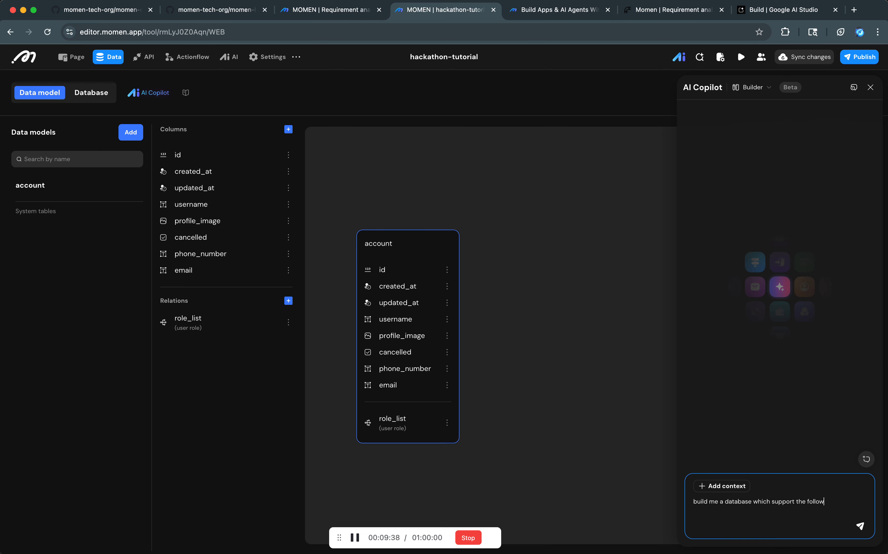
pyautogui.write('ing user  stories:')
pyautogui.hotkey('shift', 'Return')
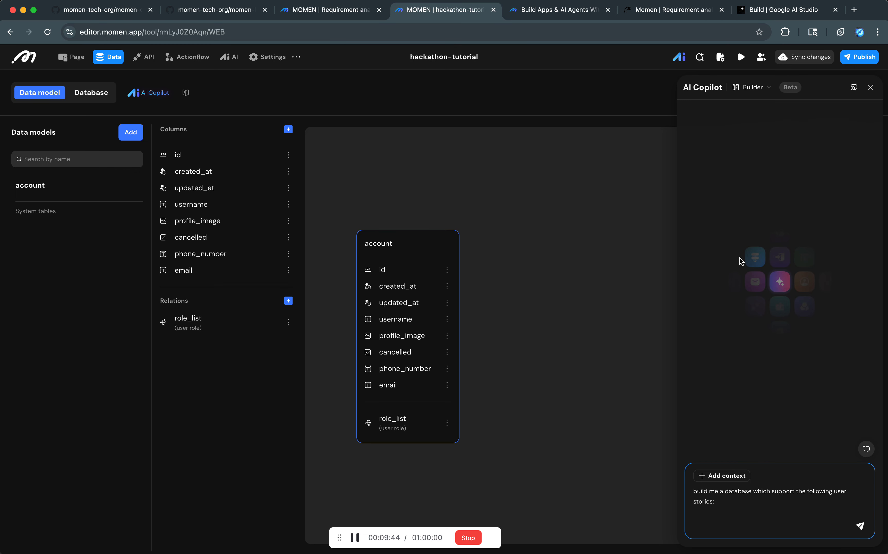
# Copy the account creation and login user story from the requirement analyzer and paste it into the AI Copilot request in hackathon-tutorial.
pyautogui.click(674, 11)
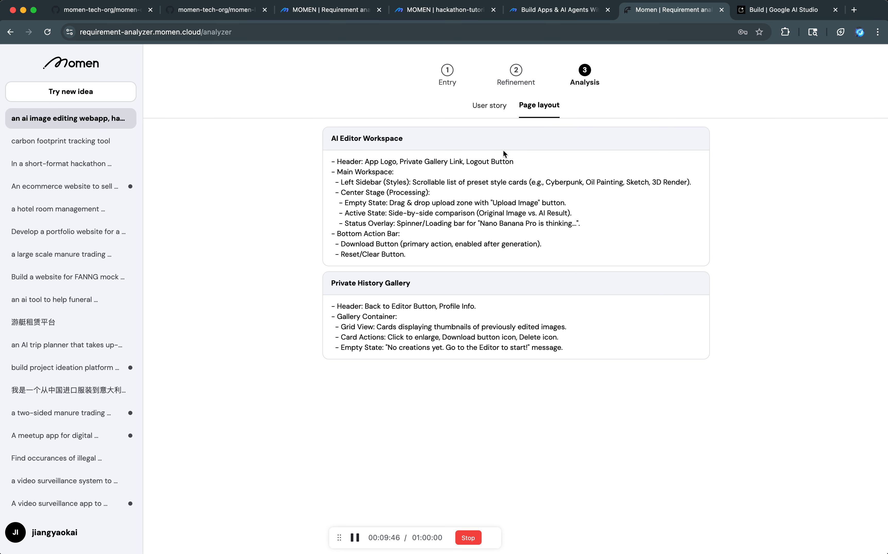
pyautogui.click(494, 115)
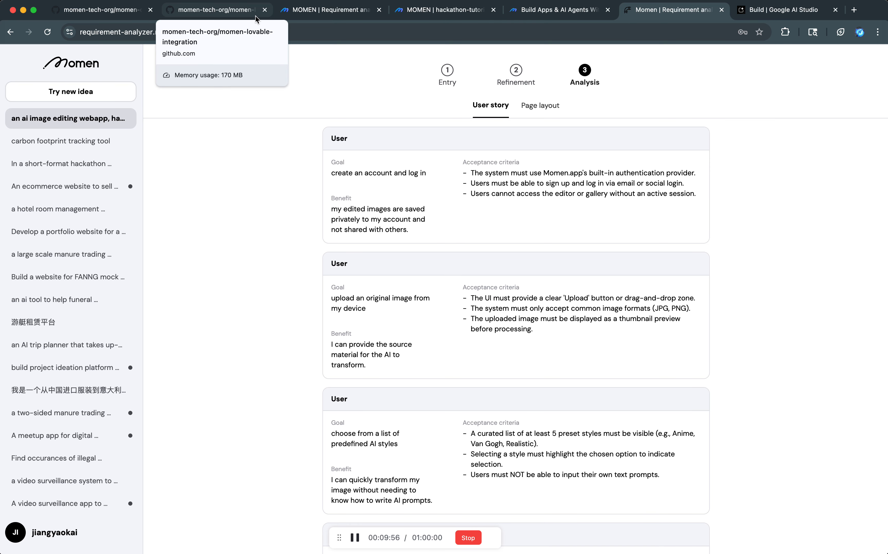
pyautogui.doubleClick(622, 182)
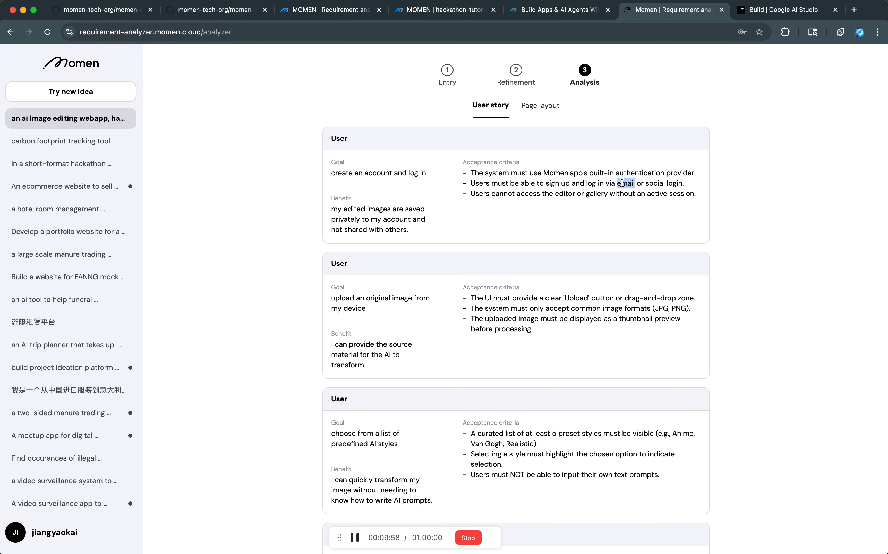
pyautogui.tripleClick(620, 183)
pyautogui.doubleClick(624, 182)
pyautogui.click(330, 12)
pyautogui.click(216, 11)
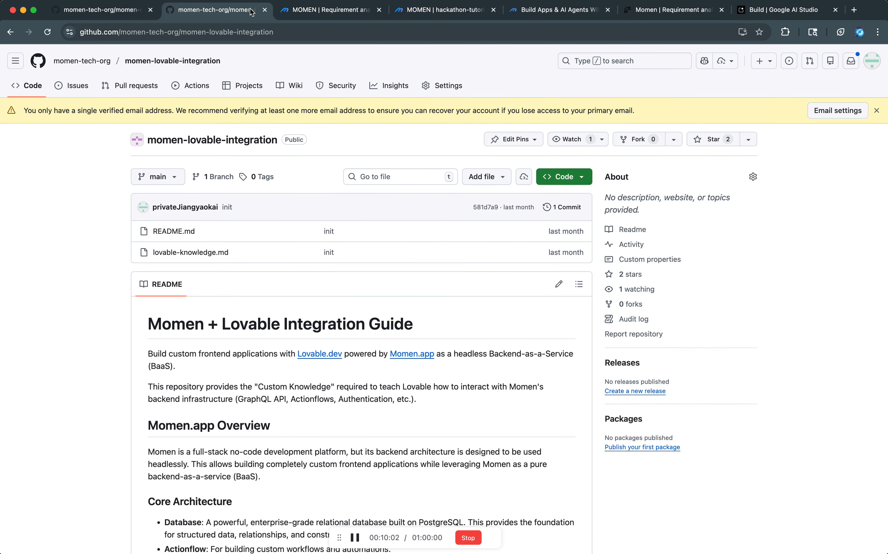
pyautogui.click(449, 14)
pyautogui.press('super+v')
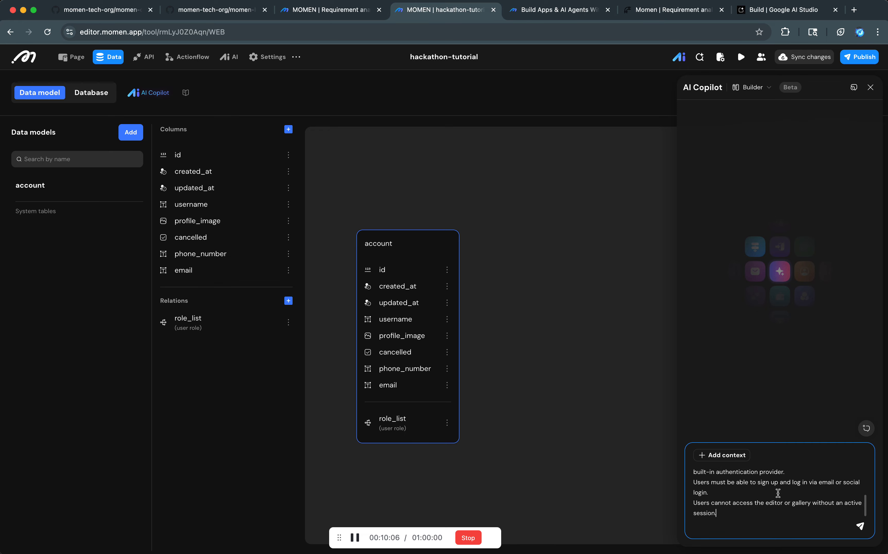
# Remove "or social login" from the pasted acceptance criterion so that sign-up and login work via email only.
pyautogui.scroll(1, 779, 494)
pyautogui.doubleClick(762, 495)
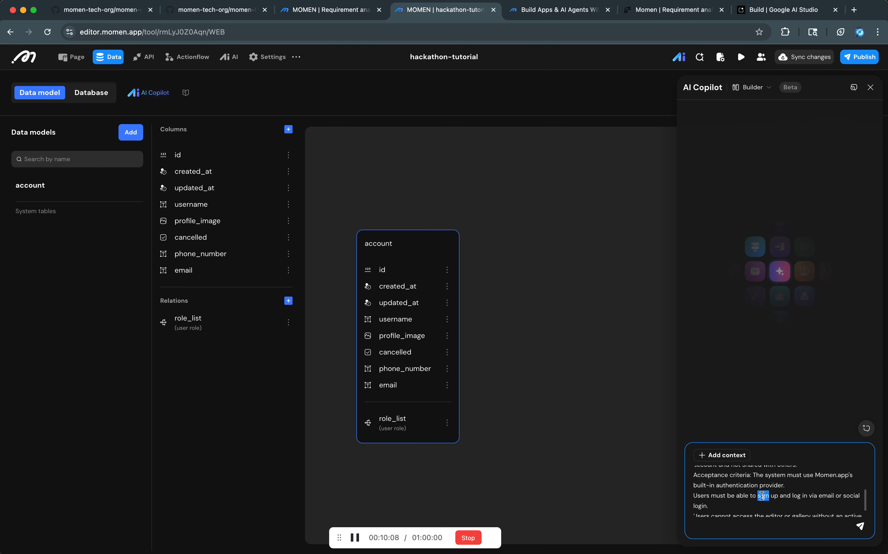
pyautogui.scroll(3, 762, 496)
pyautogui.scroll(-3, 761, 496)
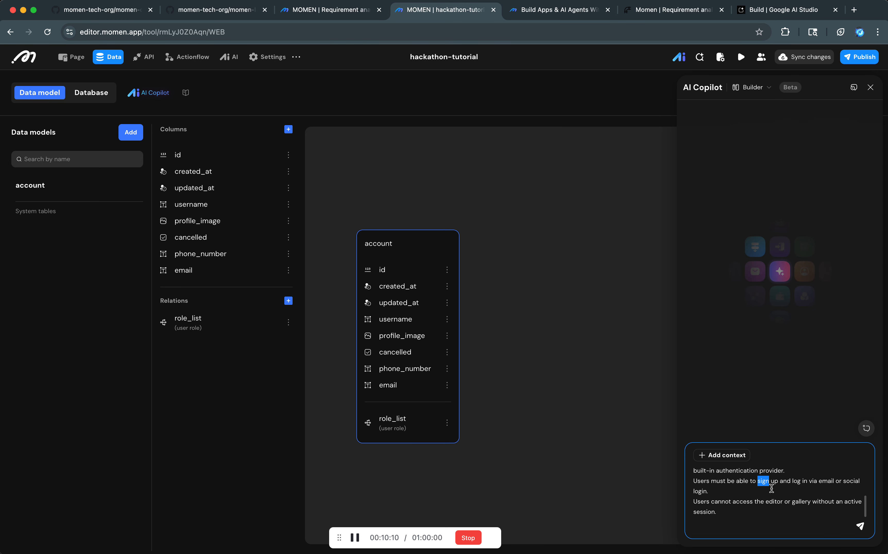
pyautogui.click(791, 480)
pyautogui.doubleClick(837, 481)
pyautogui.keyDown('shift'); pyautogui.click(700, 494); pyautogui.keyUp('shift')
pyautogui.press('BackSpace')
pyautogui.press('BackSpace')
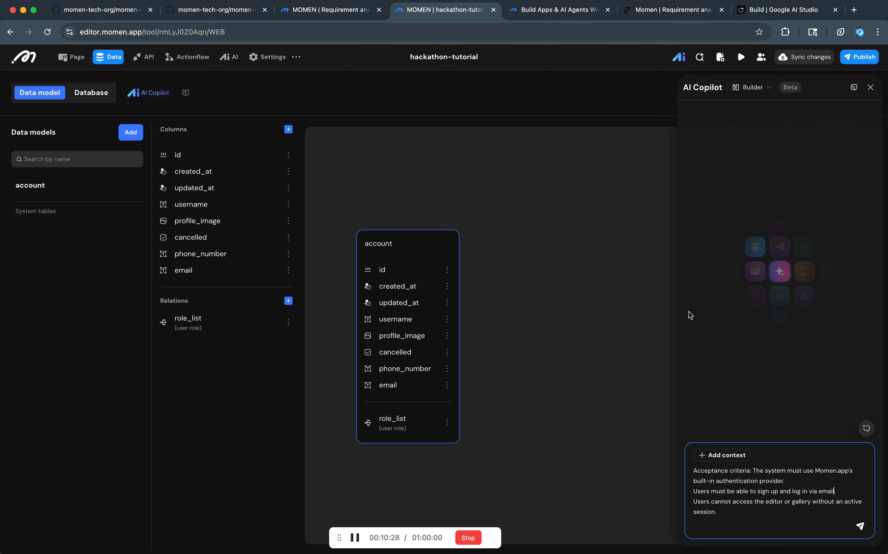
# Copy the image upload user story from the requirement analyzer and add it at the end of the AI Copilot request.
pyautogui.hotkey('ctrl', 'Tab')
pyautogui.hotkey('ctrl', 'shift', 'Tab')
pyautogui.click(659, 10)
pyautogui.scroll(-4, 670, 160)
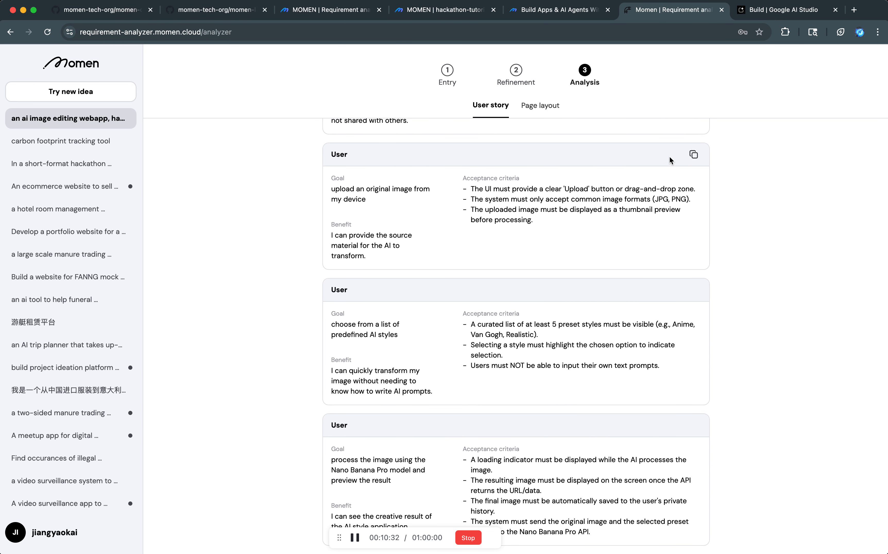
pyautogui.click(692, 154)
pyautogui.hotkey('ctrl', 'shift', 'Tab')
pyautogui.hotkey('ctrl', 'shift', 'Tab')
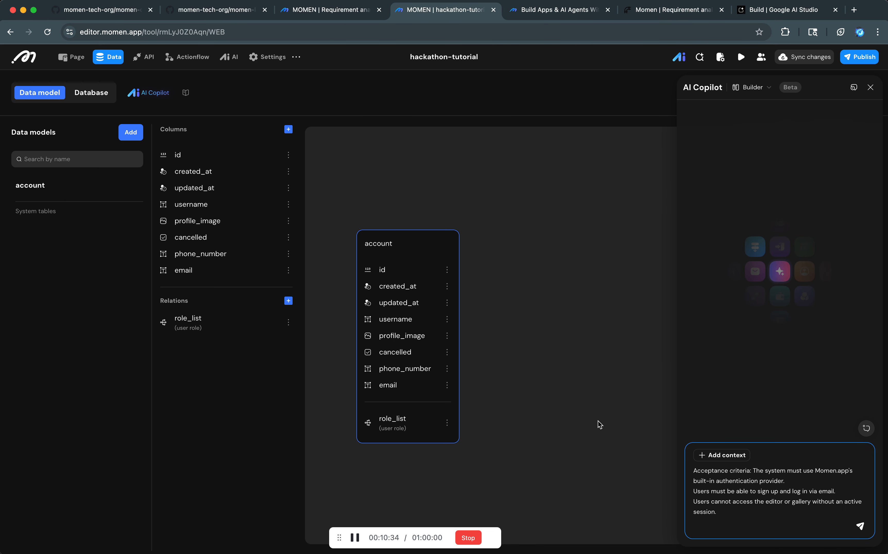
pyautogui.click(709, 509)
pyautogui.click(711, 519)
pyautogui.click(725, 511)
pyautogui.scroll(-1, 725, 511)
# Try to copy the Nano Banana Pro image processing user story from the requirement analyzer into the hackathon-tutorial AI Copilot request.
pyautogui.hotkey('ctrl', 'Tab')
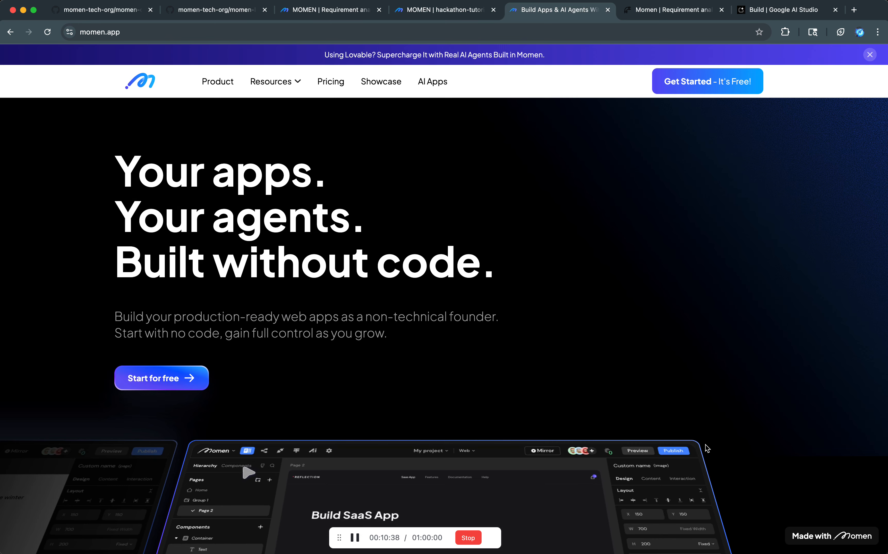
pyautogui.hotkey('ctrl', 'Tab')
pyautogui.scroll(-4, 671, 324)
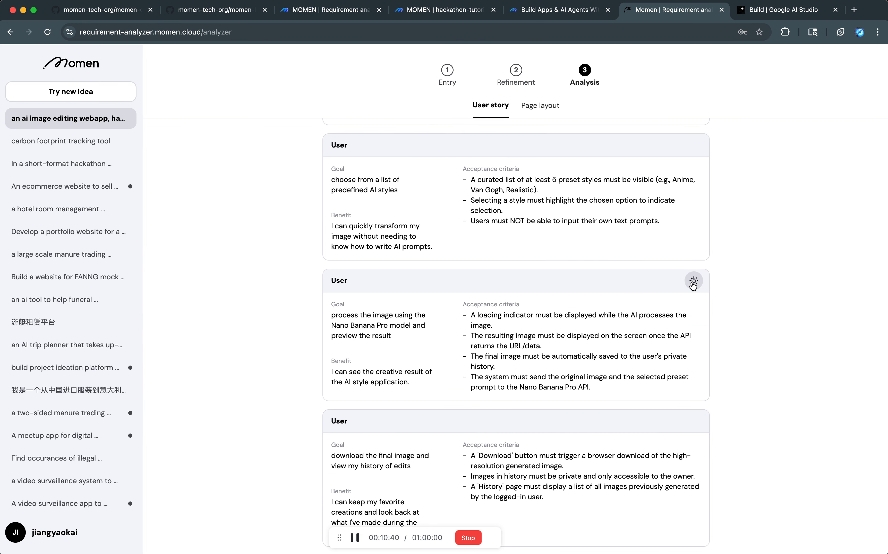
pyautogui.hotkey('ctrl', 'shift', 'Tab')
pyautogui.hotkey('ctrl', 'shift', 'Tab')
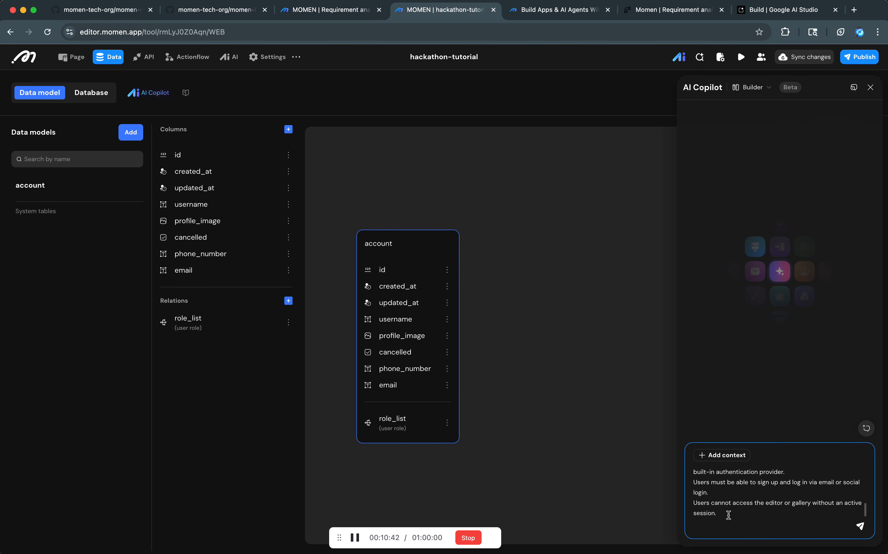
pyautogui.scroll(-2, 728, 515)
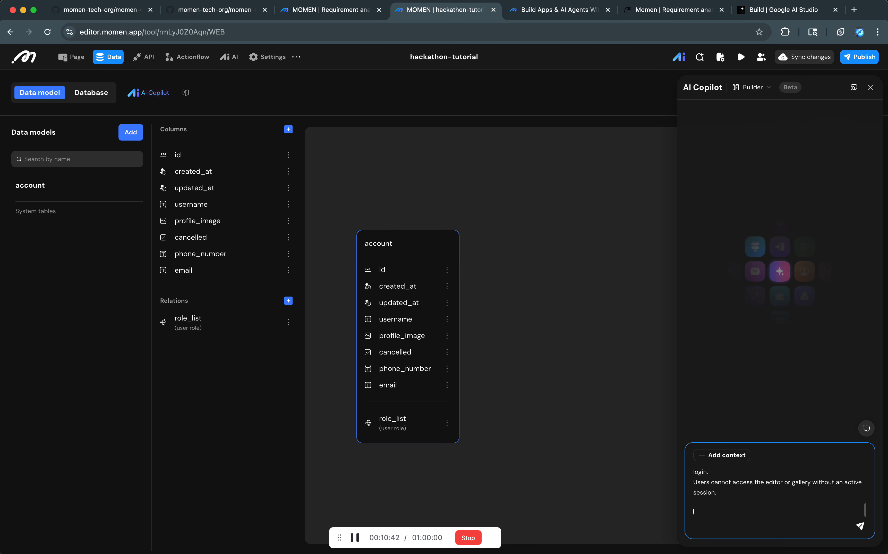
# Try to add the download and edit history user story to the AI Copilot request and send it.
pyautogui.click(642, 16)
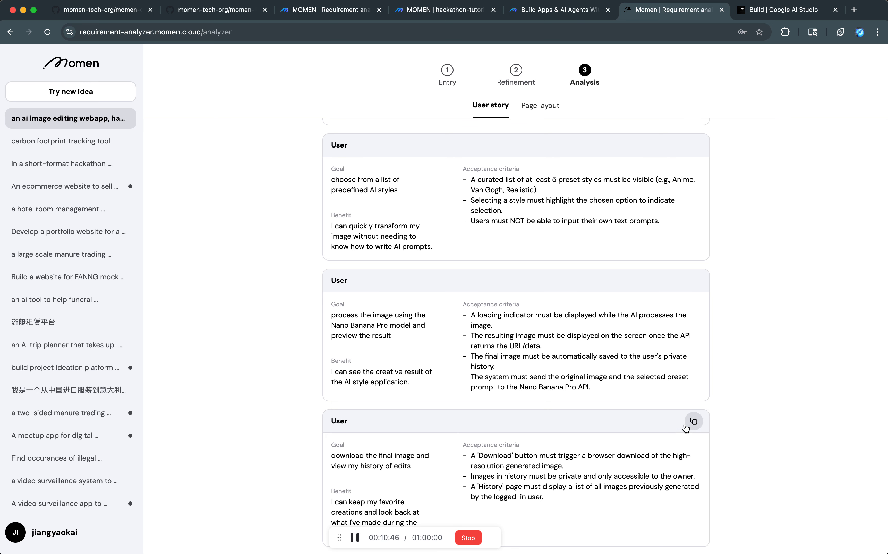
pyautogui.click(692, 421)
pyautogui.hotkey('ctrl', 'shift', 'Tab')
pyautogui.hotkey('ctrl', 'shift', 'Tab')
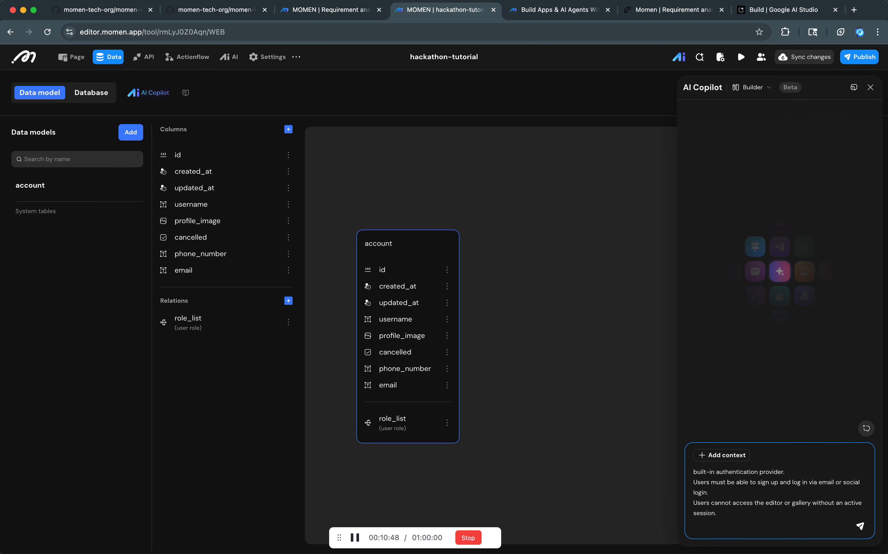
pyautogui.press('Return')
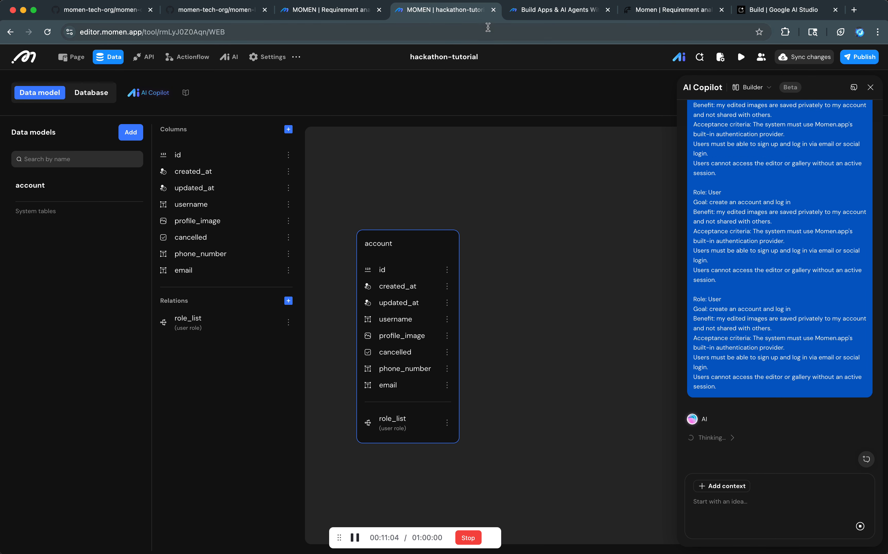
# Stop AI Copilot's response to the submitted request and reset the conversation.
pyautogui.click(340, 13)
pyautogui.click(418, 14)
pyautogui.click(860, 527)
pyautogui.click(866, 459)
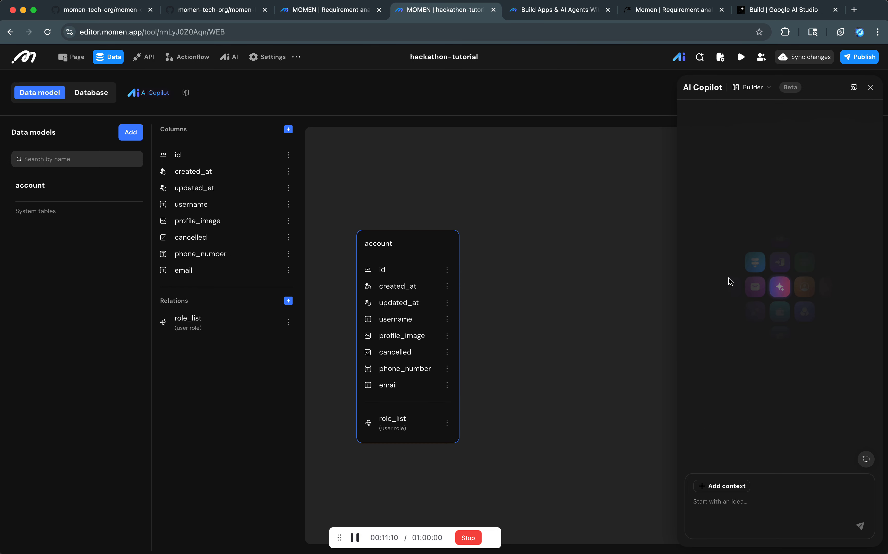
# Try to copy the image processing user story into the empty AI Copilot request, and clear the pasted text.
pyautogui.click(644, 11)
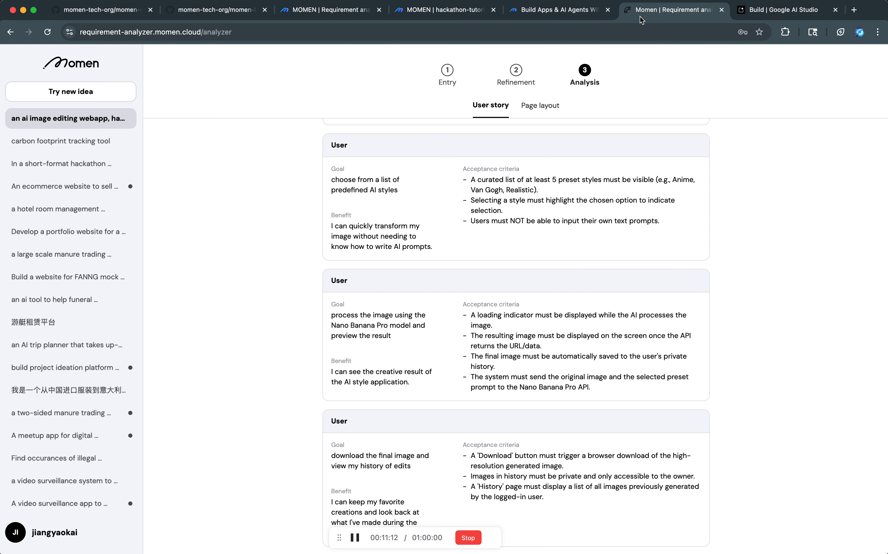
pyautogui.click(692, 280)
pyautogui.click(451, 11)
pyautogui.click(730, 501)
pyautogui.press('super+v')
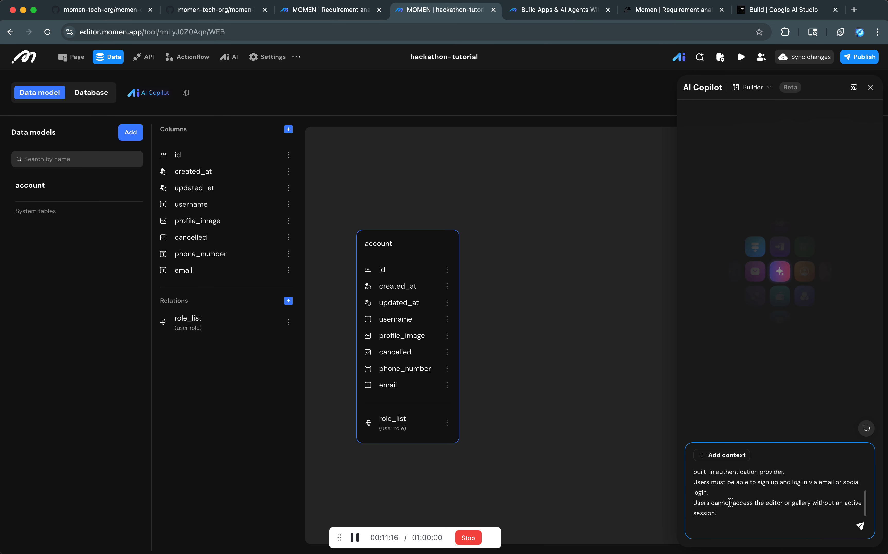
pyautogui.scroll(5, 737, 512)
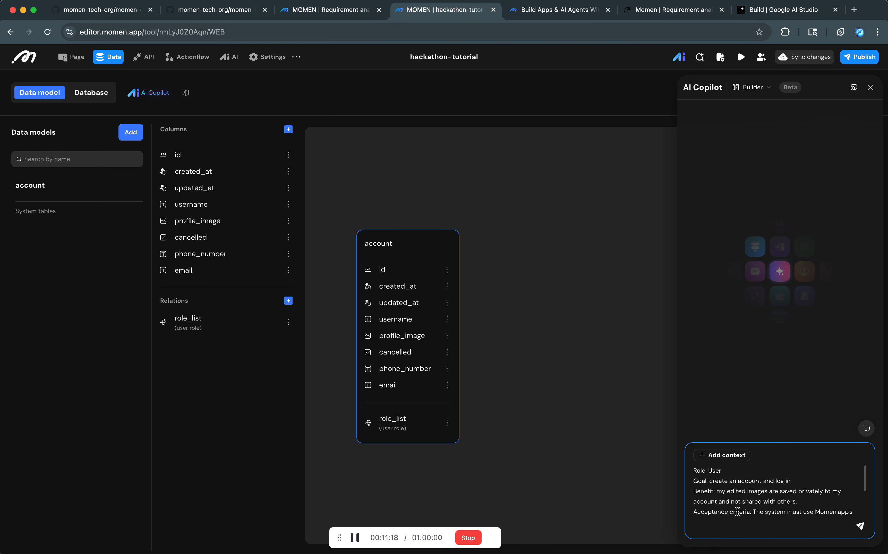
pyautogui.scroll(-5, 737, 512)
pyautogui.press('super+a')
pyautogui.press('BackSpace')
# Select and copy the text of all user stories in the requirement analyzer, from account creation through download and edit history.
pyautogui.click(638, 11)
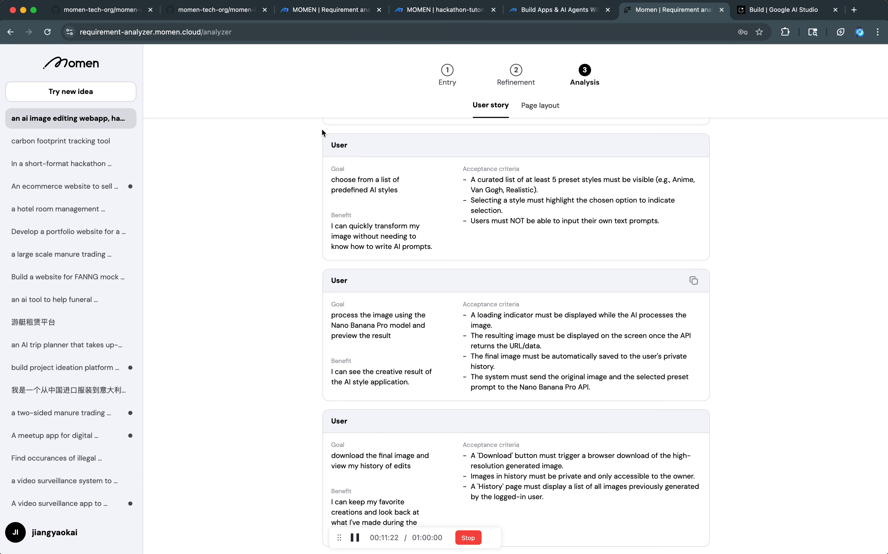
pyautogui.scroll(5, 330, 142)
pyautogui.moveTo(321, 141); pyautogui.dragTo(433, 358)
pyautogui.click(303, 157)
pyautogui.moveTo(328, 146); pyautogui.dragTo(330, 205)
pyautogui.moveTo(330, 146); pyautogui.dragTo(332, 198)
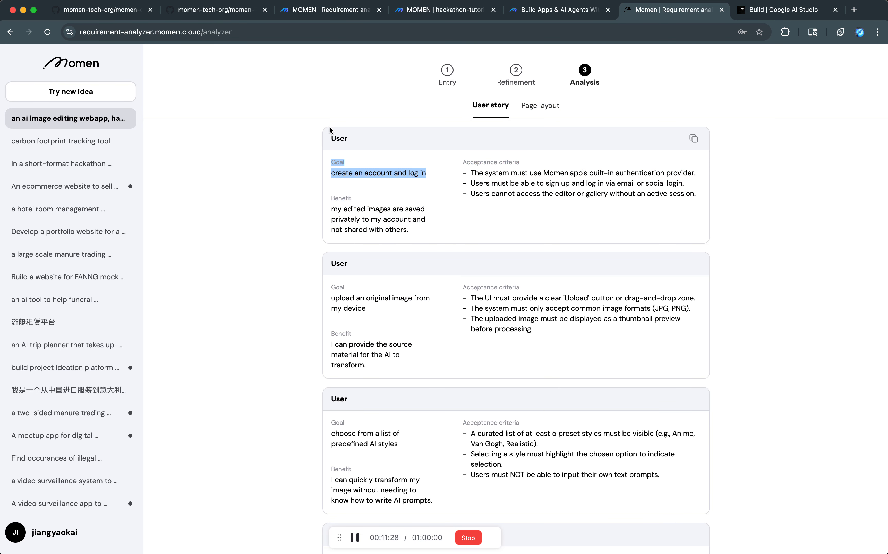
pyautogui.moveTo(329, 131); pyautogui.dragTo(367, 286)
pyautogui.scroll(-7, 367, 286)
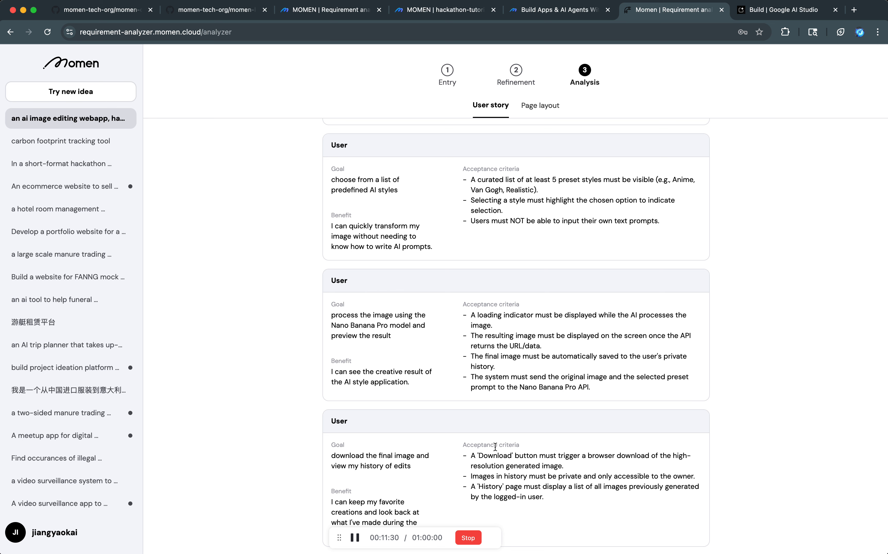
pyautogui.keyDown('shift'); pyautogui.click(694, 536); pyautogui.keyUp('shift')
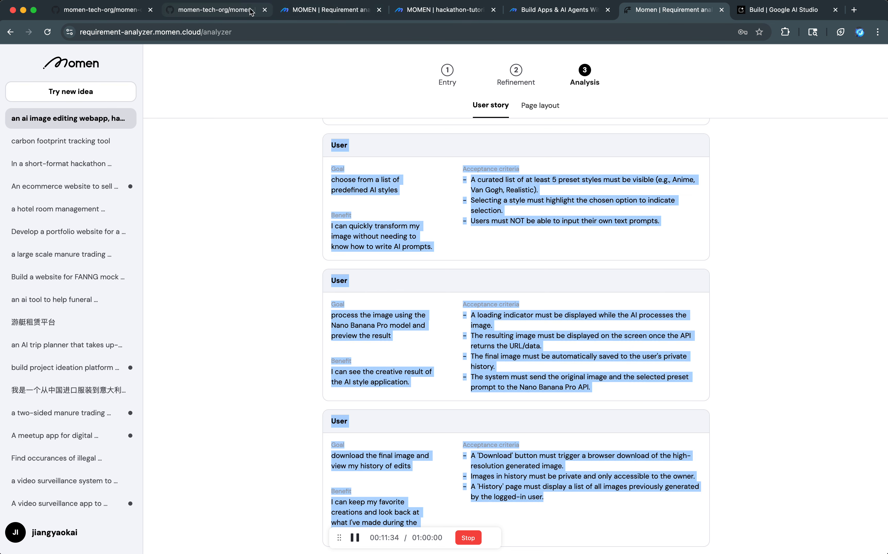
# Paste the copied user stories into the AI Copilot request in hackathon-tutorial and insert blank lines above them.
pyautogui.click(352, 14)
pyautogui.click(473, 15)
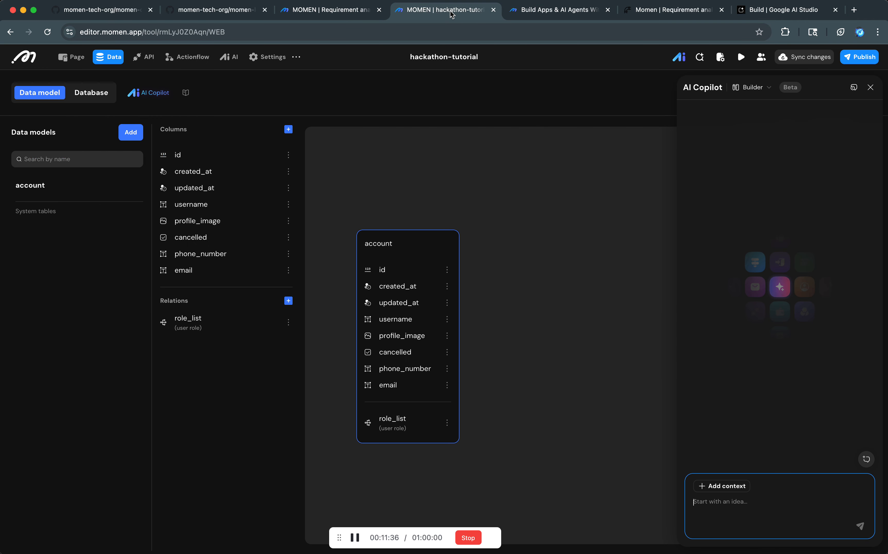
pyautogui.click(723, 501)
pyautogui.press('super+v')
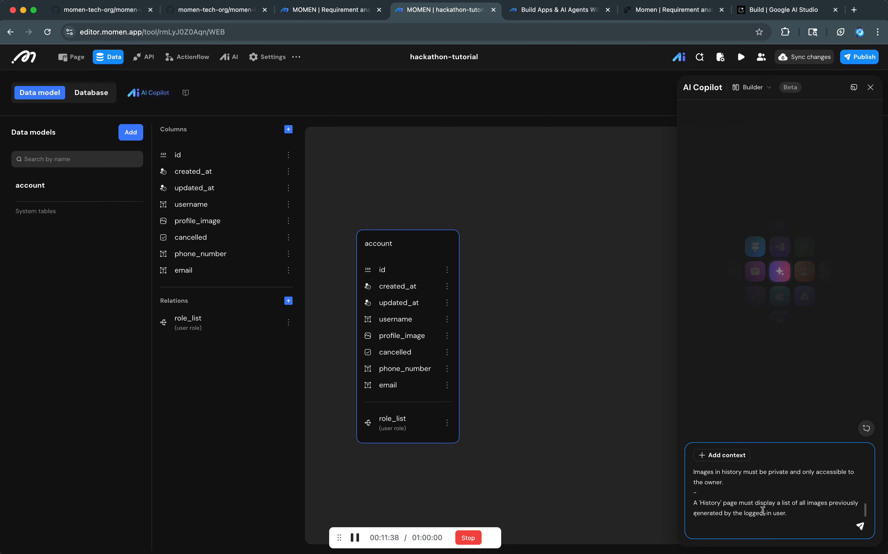
pyautogui.scroll(5, 762, 510)
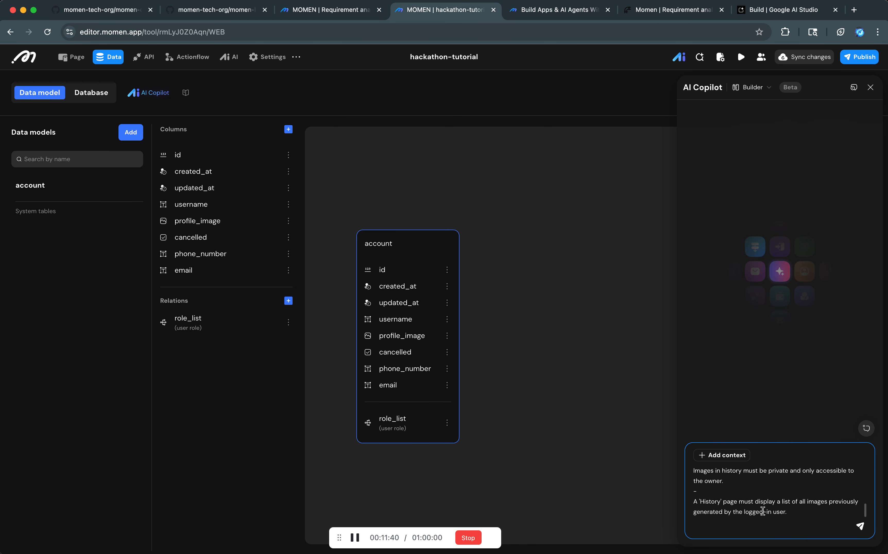
pyautogui.click(723, 467)
pyautogui.press('Up')
pyautogui.hotkey('shift', 'Return')
pyautogui.hotkey('shift', 'Return')
pyautogui.hotkey('shift', 'Return')
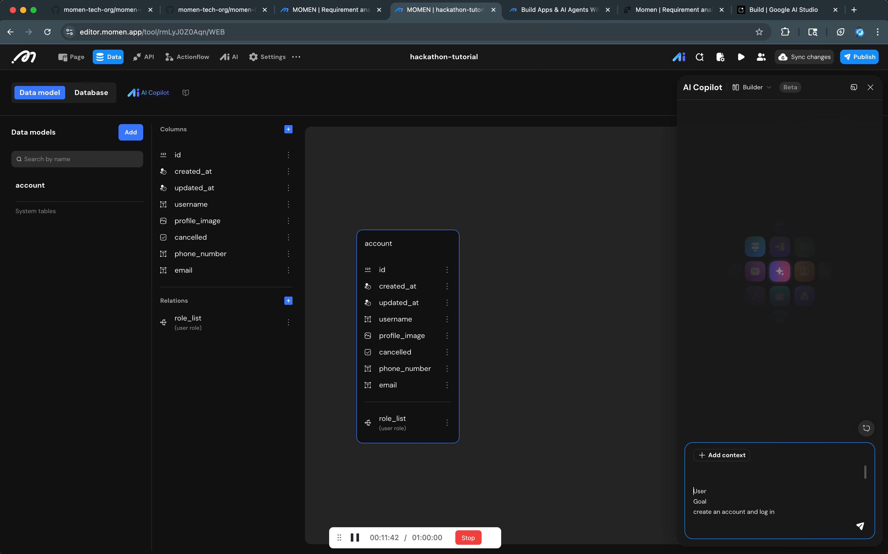
# Head the request with "buld db to support the following user story" and send it to AI Copilot.
pyautogui.press('Up')
pyautogui.write('bu')
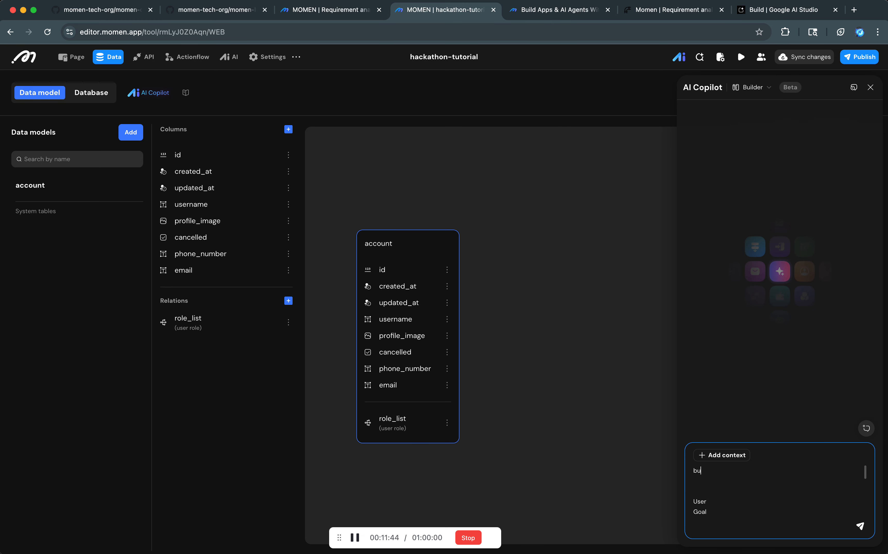
pyautogui.write('ld db to support the following user stor')
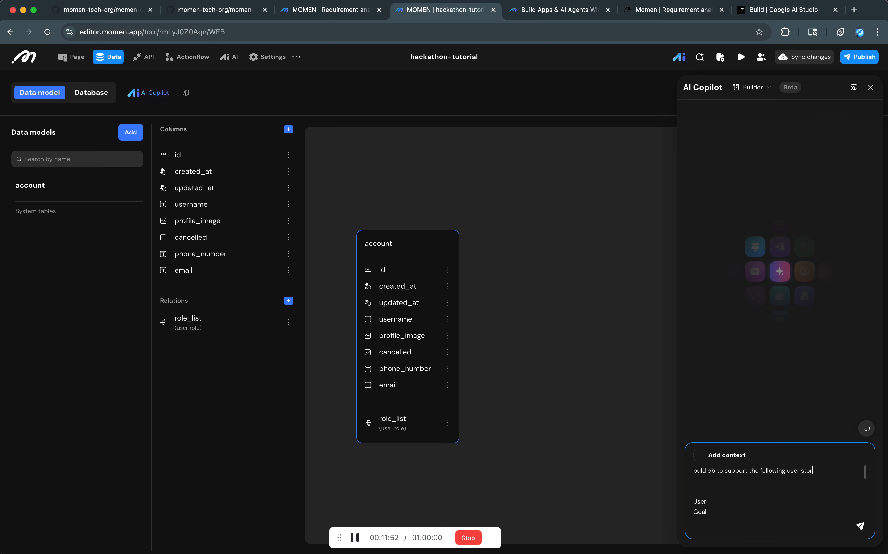
pyautogui.write('y')
pyautogui.press('Return')
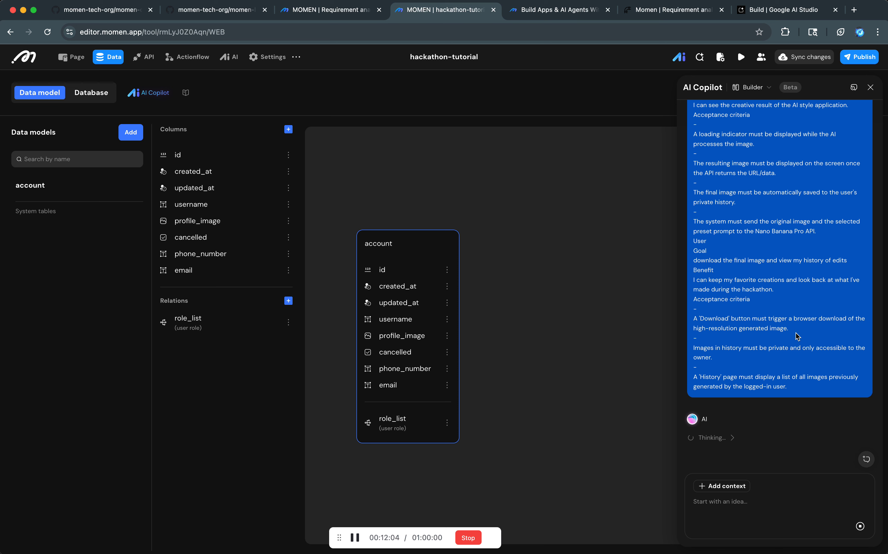
# Review the database modification plan proposed by AI Copilot and confirm its execution.
pyautogui.scroll(15, 795, 333)
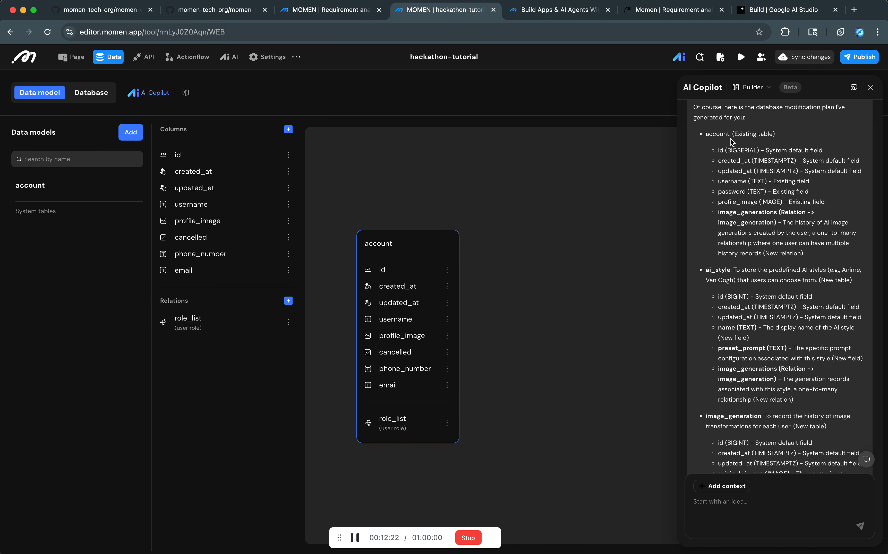
pyautogui.scroll(-2, 735, 185)
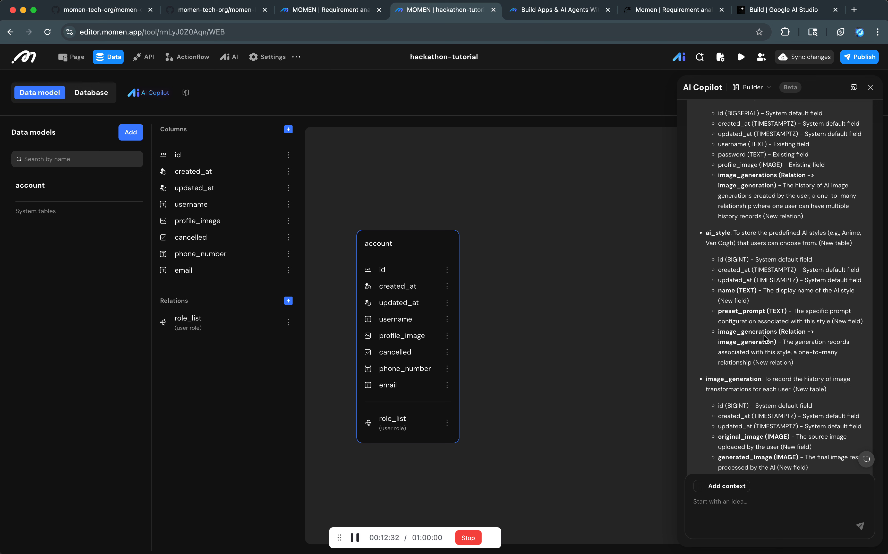
pyautogui.scroll(-3, 764, 336)
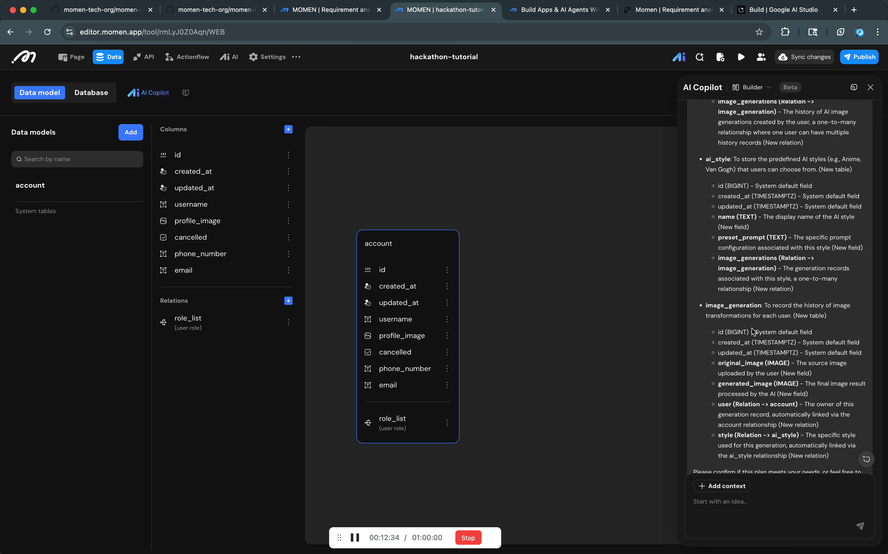
pyautogui.scroll(-3, 751, 331)
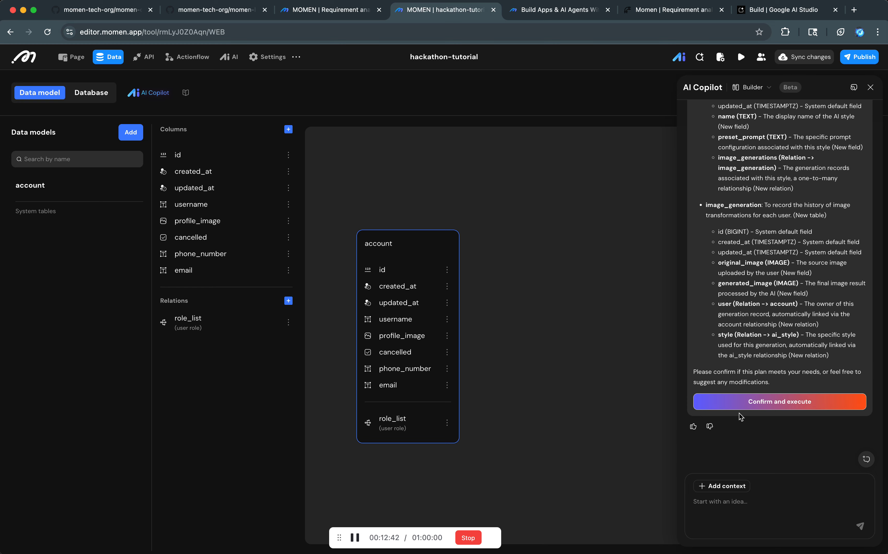
pyautogui.click(747, 408)
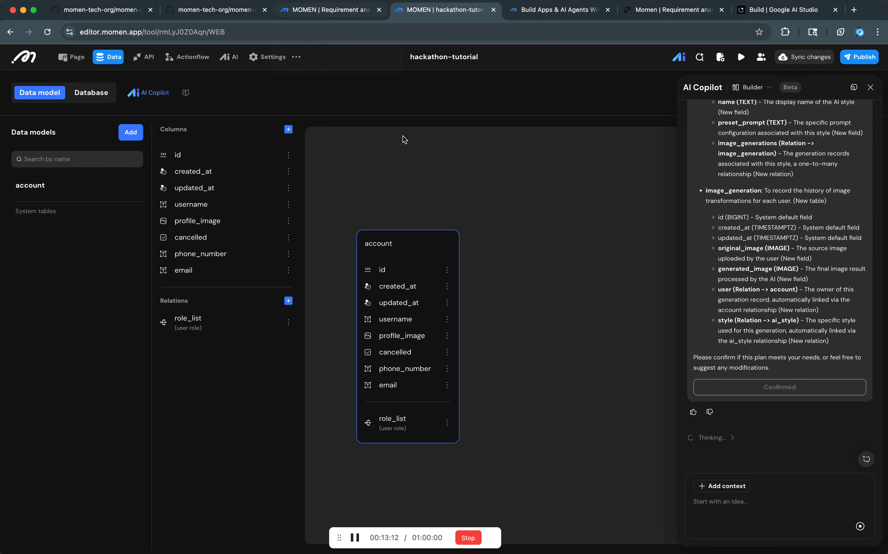
# Add a new AI agent to the hackathon-tutorial project.
pyautogui.click(231, 57)
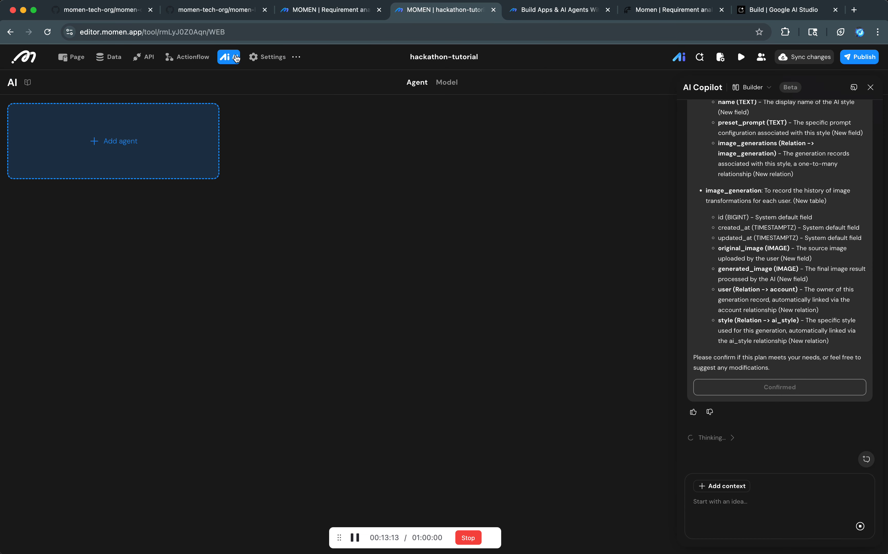
pyautogui.click(153, 163)
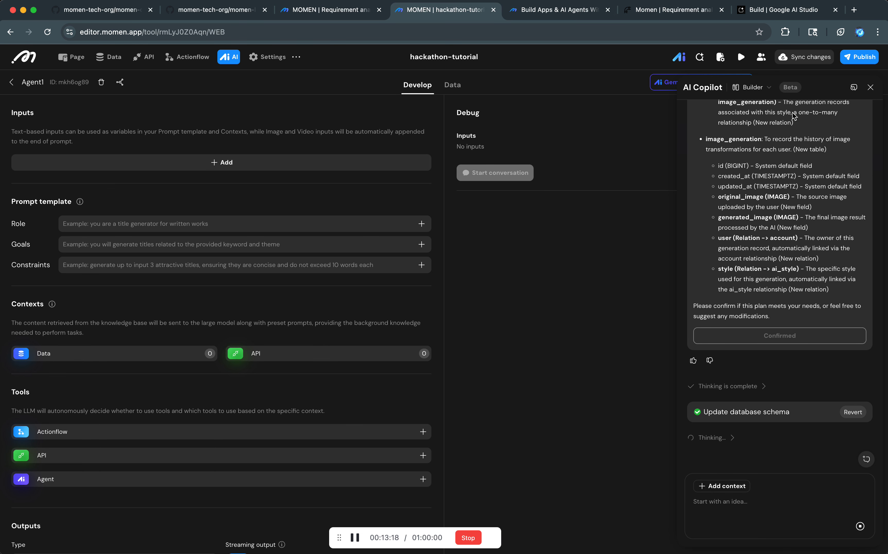
# Examine the ai_style and image_generation tables and their relations in the data model.
pyautogui.click(110, 57)
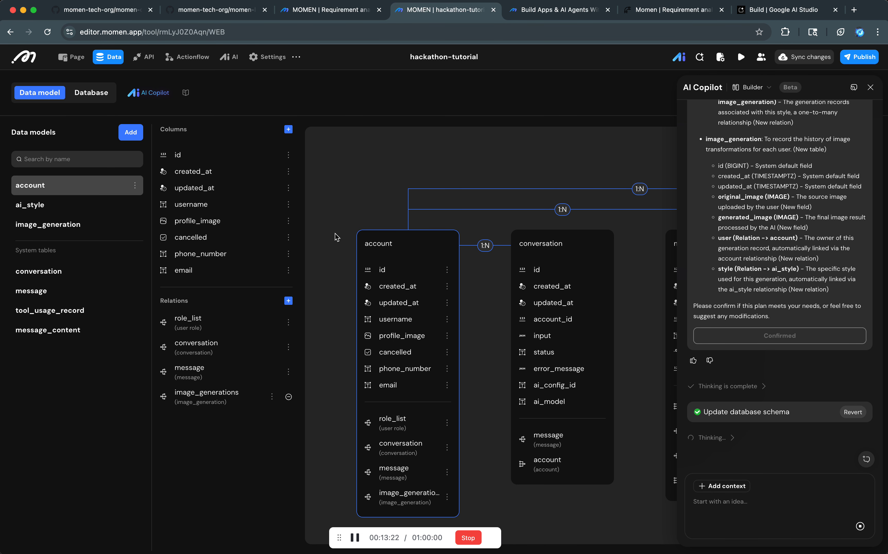
pyautogui.click(126, 211)
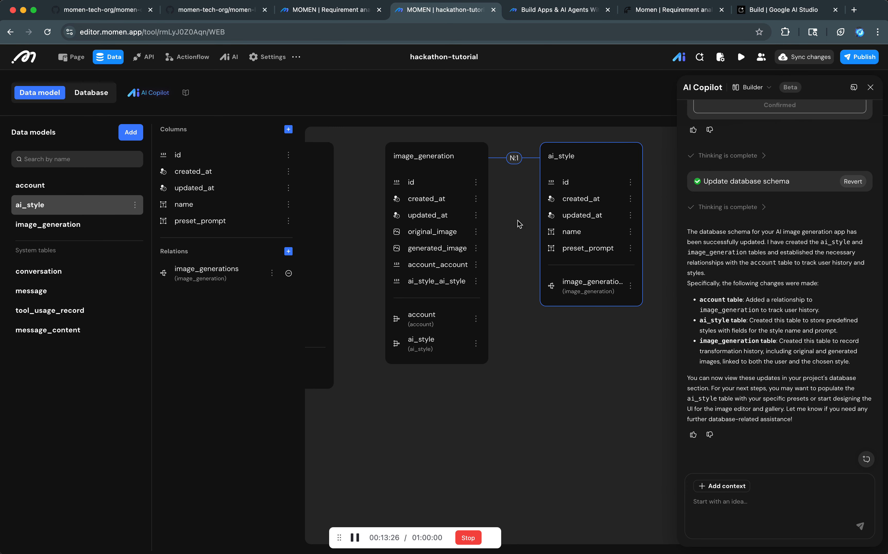
pyautogui.click(448, 225)
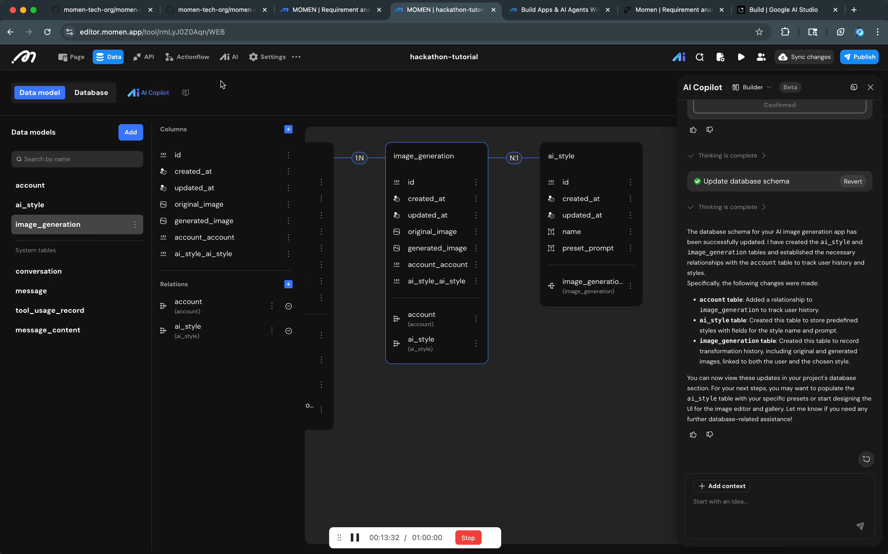
# Close AI Copilot and open Agent1 for configuration.
pyautogui.click(234, 62)
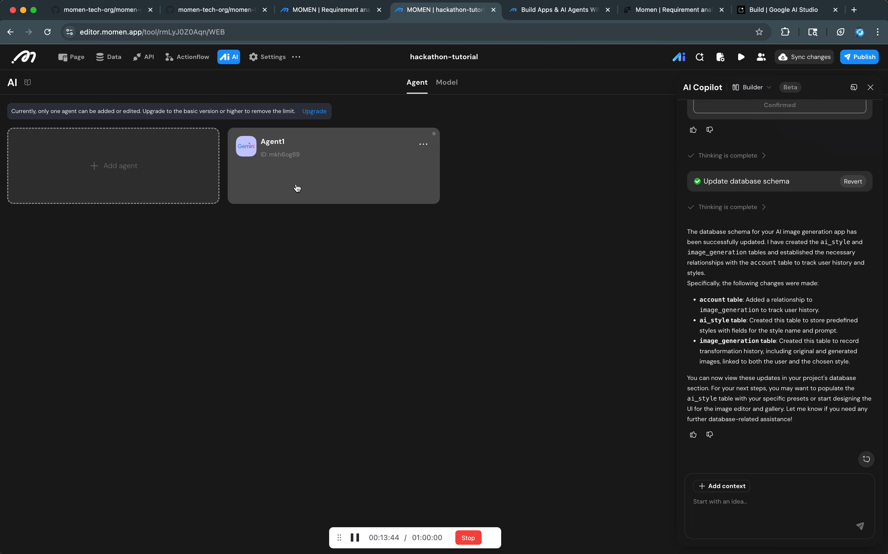
pyautogui.click(872, 92)
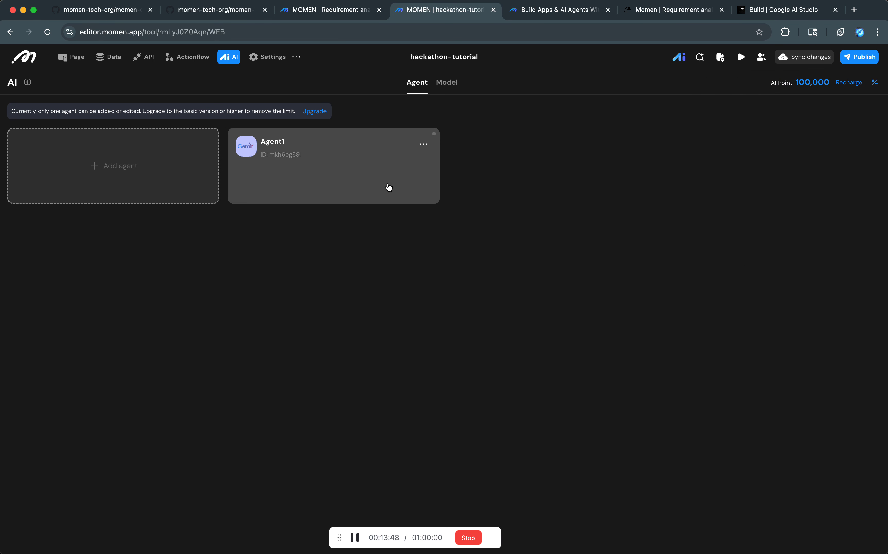
pyautogui.click(361, 183)
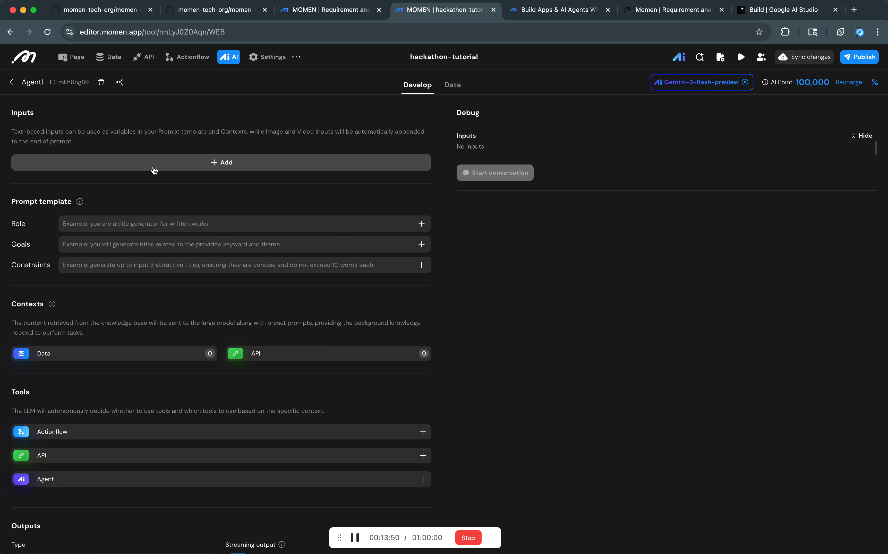
# Rename the agent Agent1 as "image editor".
pyautogui.click(33, 81)
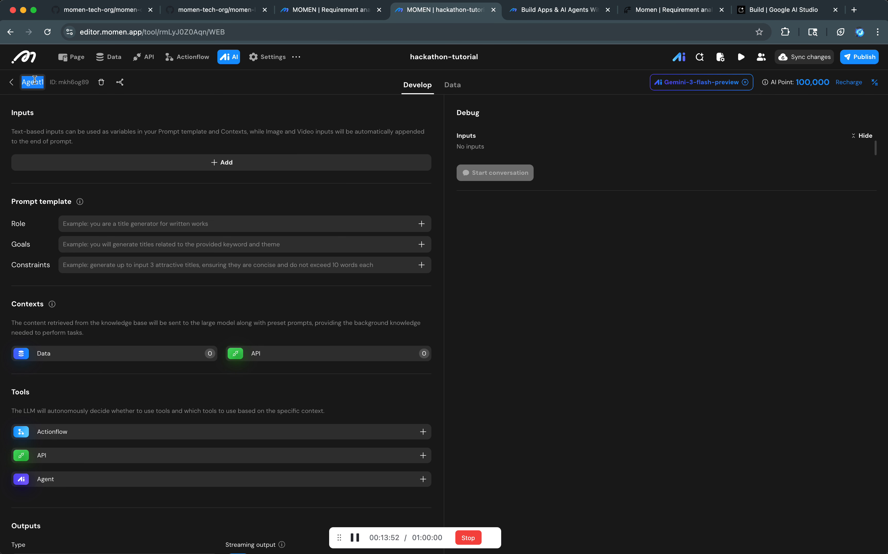
pyautogui.write('image e')
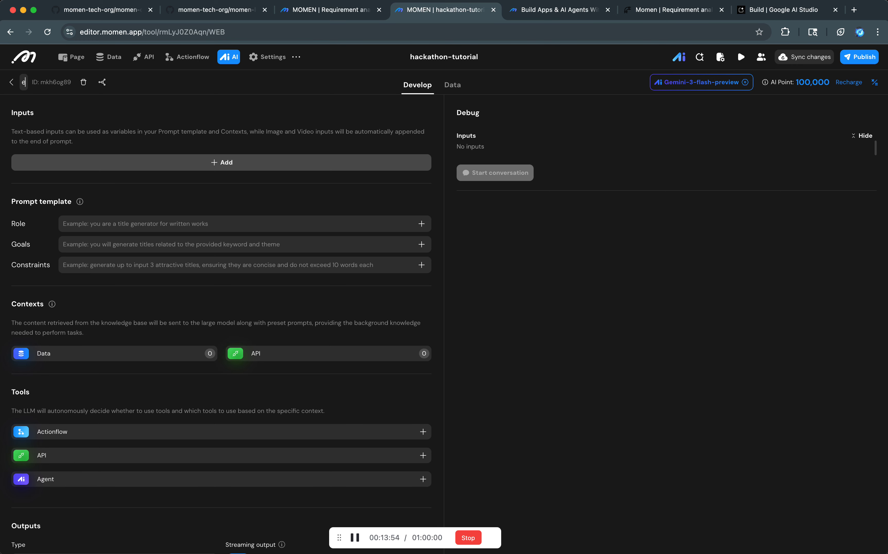
pyautogui.write('dio')
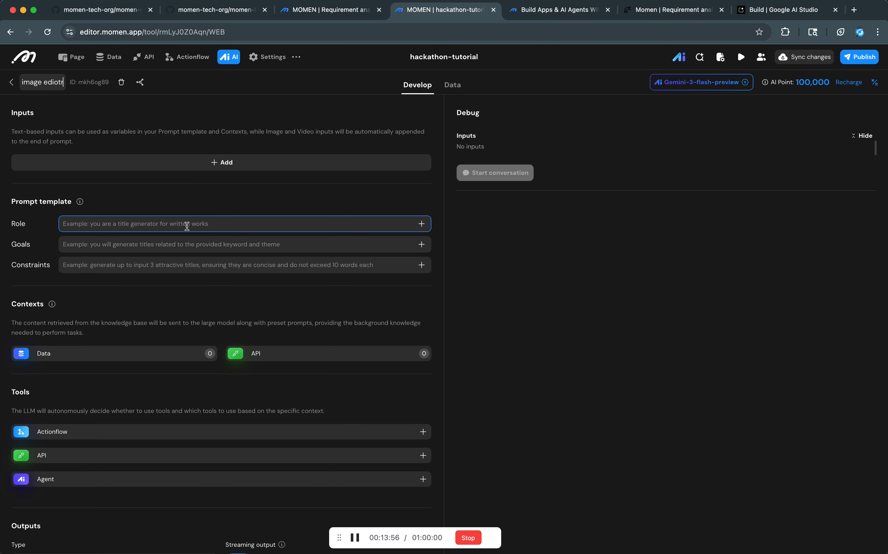
pyautogui.press('BackSpace')
pyautogui.write('tor')
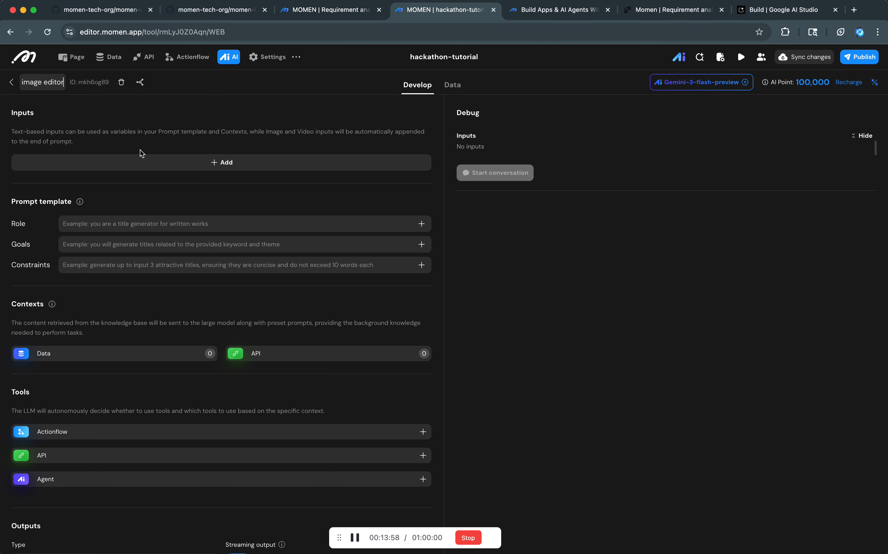
# Add an agent input named original_image and set its type to Image.
pyautogui.click(142, 163)
pyautogui.doubleClick(90, 169)
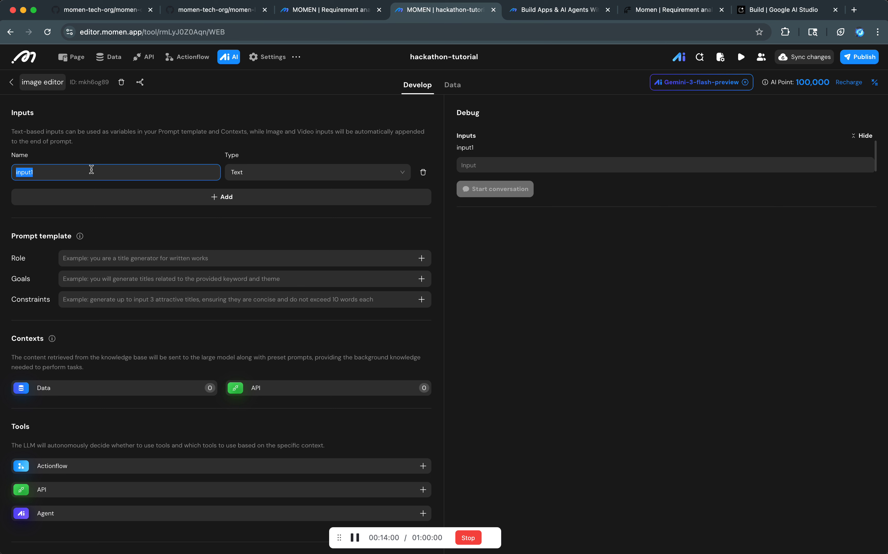
pyautogui.write('orighin')
pyautogui.press('BackSpace')
pyautogui.click(250, 176)
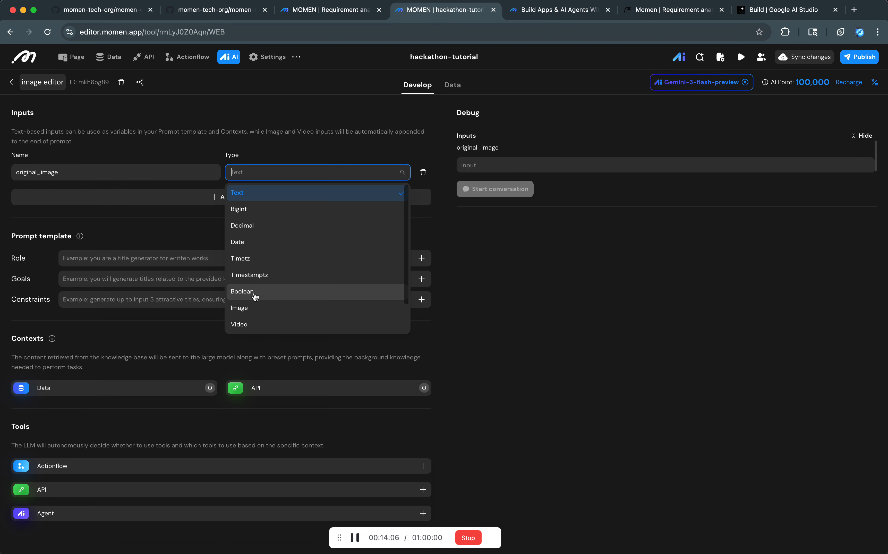
pyautogui.click(256, 309)
# Add a second agent input named prompt, of type Text.
pyautogui.click(190, 198)
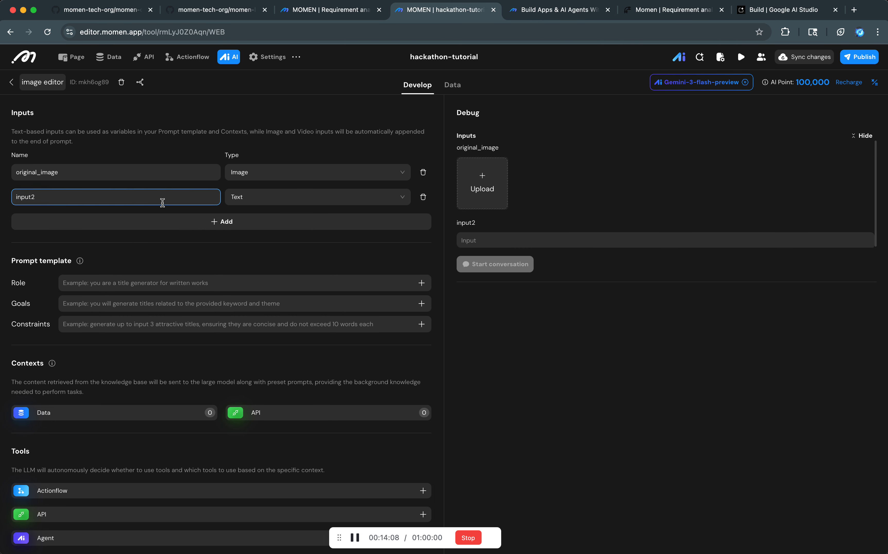
pyautogui.doubleClick(162, 198)
pyautogui.write('prompt')
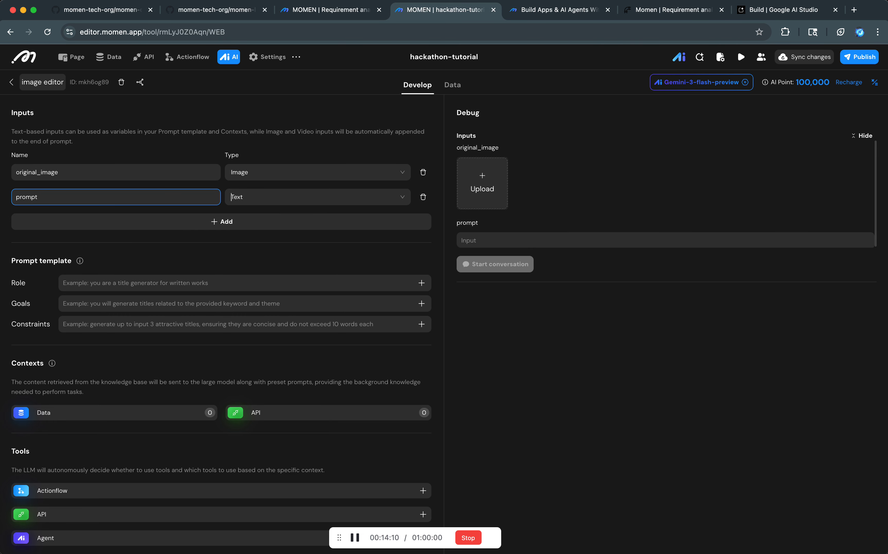
pyautogui.click(294, 200)
pyautogui.click(294, 201)
# Set the Goals of the prompt template to the prompt input variable.
pyautogui.click(252, 304)
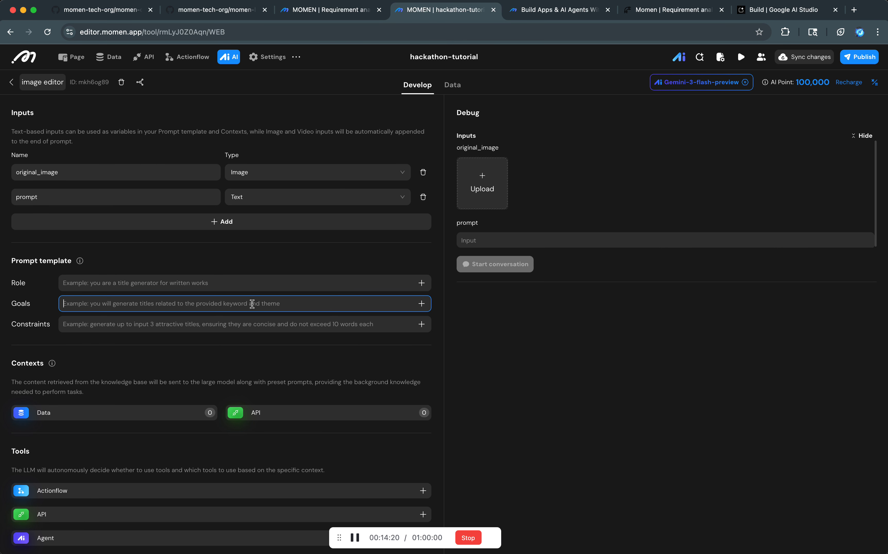
pyautogui.scroll(-4, 246, 290)
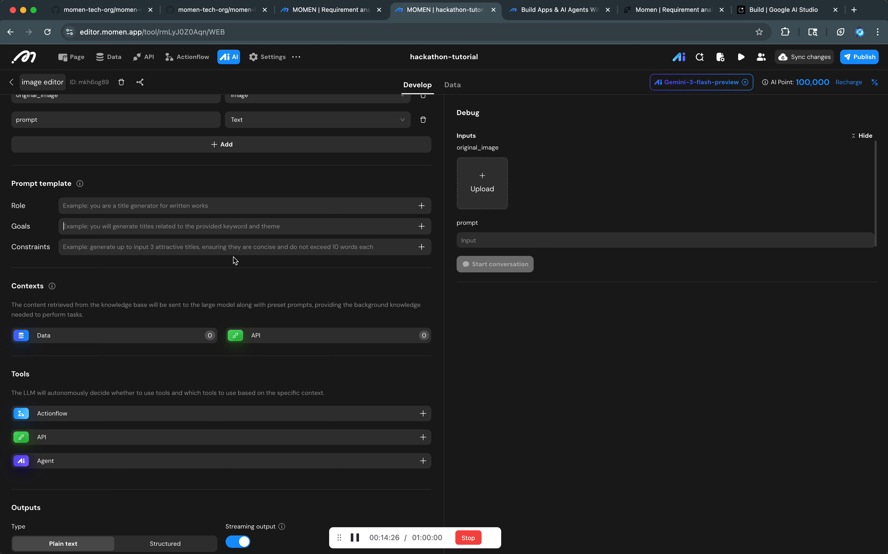
pyautogui.write('/')
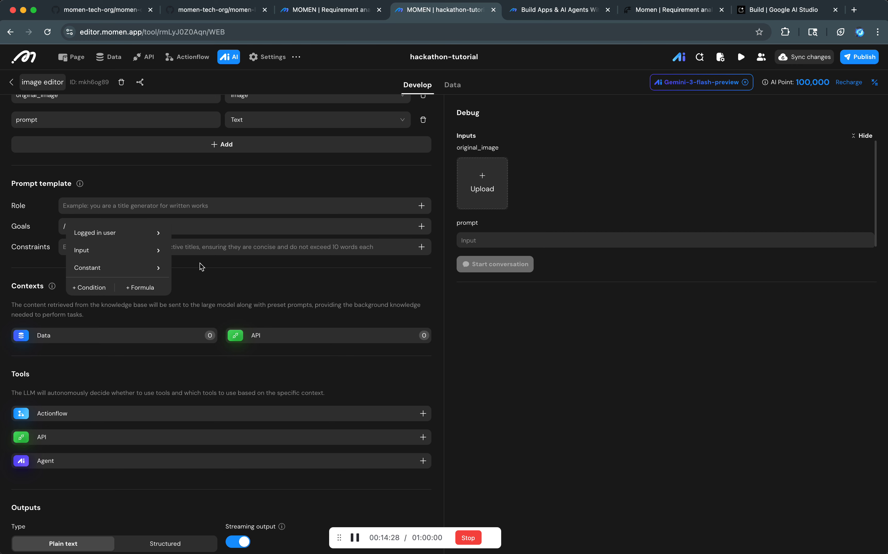
pyautogui.moveTo(151, 253)
pyautogui.click(196, 260)
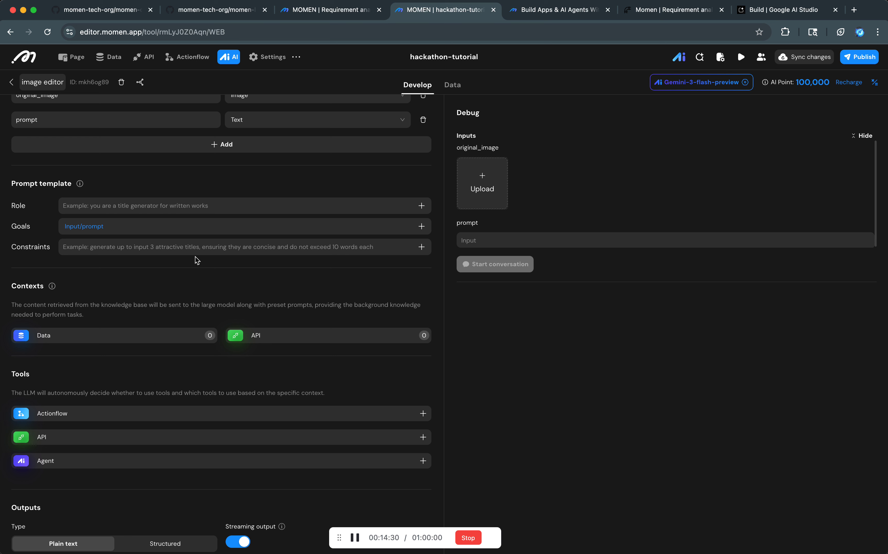
# Set the prompt template's Constraints to "aspect ratio 16:9" and turn off the agent's streaming output.
pyautogui.click(189, 207)
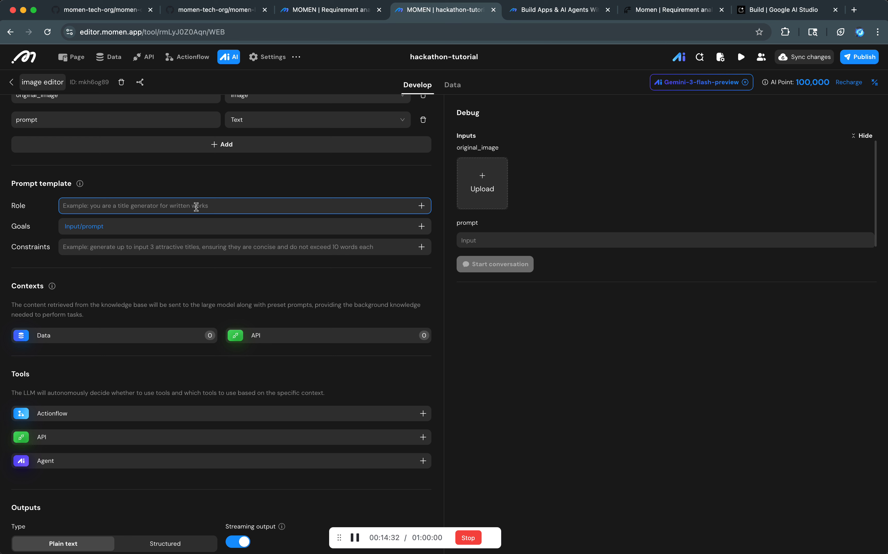
pyautogui.click(181, 244)
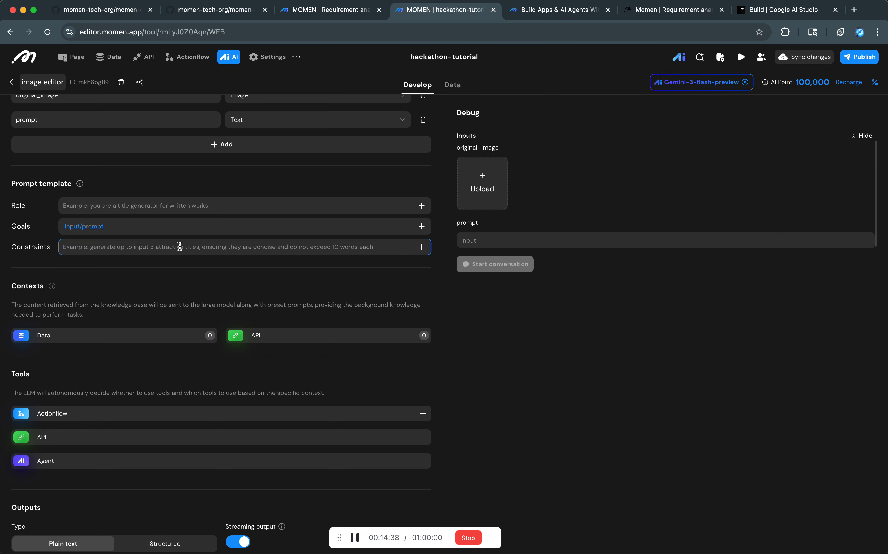
pyautogui.write('aspect')
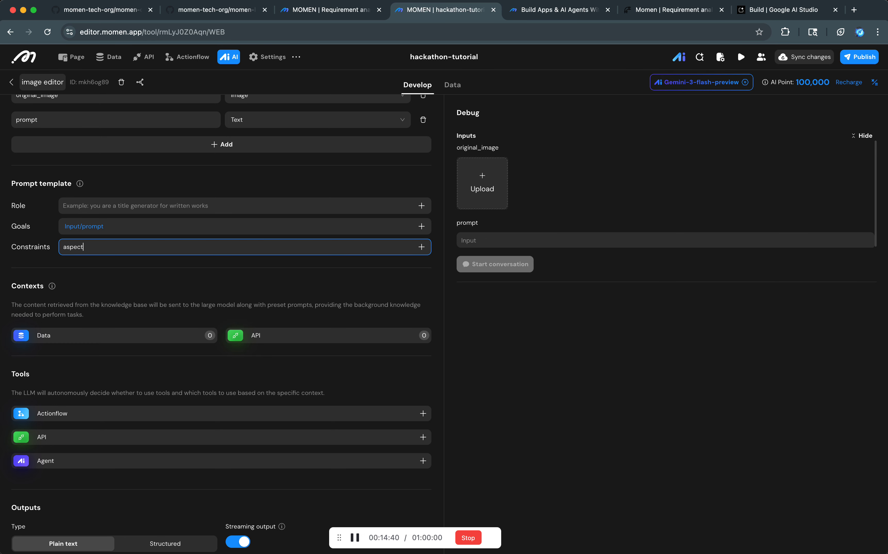
pyautogui.write(' ratio 16:9')
pyautogui.click(254, 380)
pyautogui.scroll(-1, 264, 387)
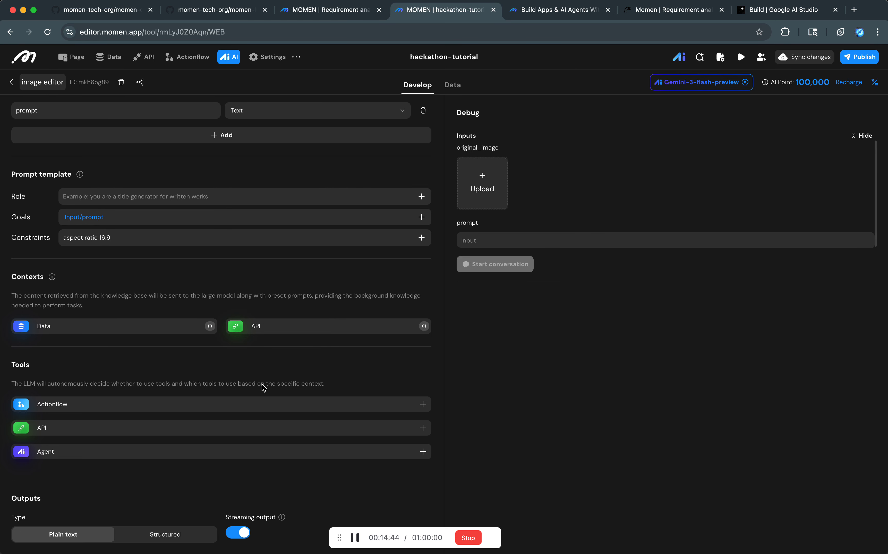
pyautogui.click(239, 532)
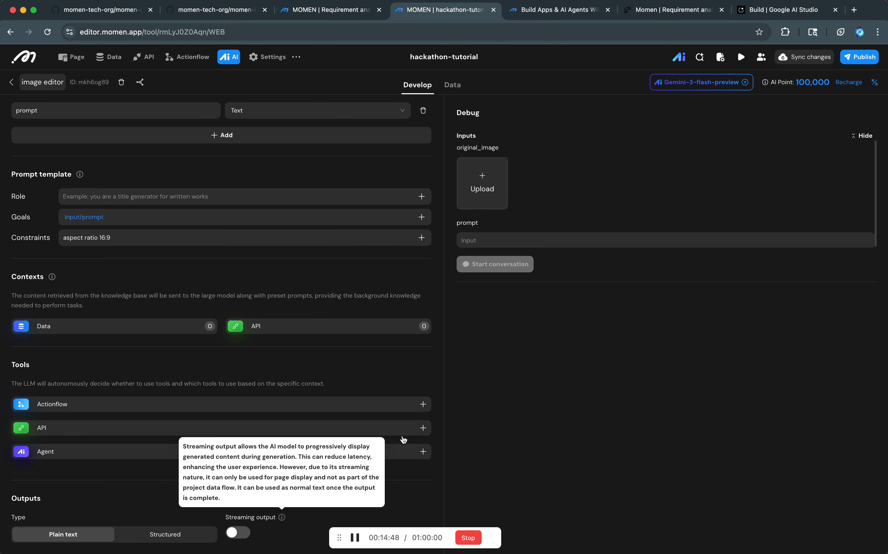
# Sync the hackathon-tutorial project's changes to the backend.
pyautogui.scroll(5, 377, 345)
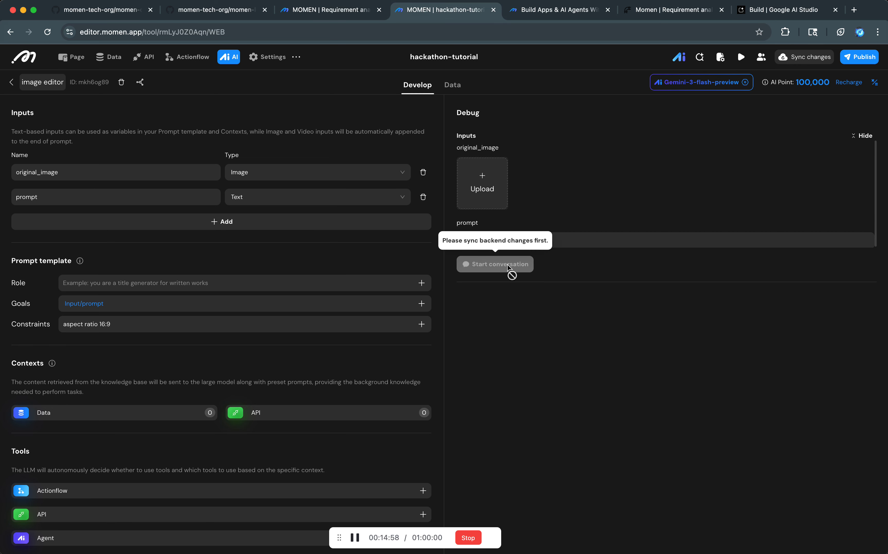
pyautogui.click(809, 63)
pyautogui.click(578, 363)
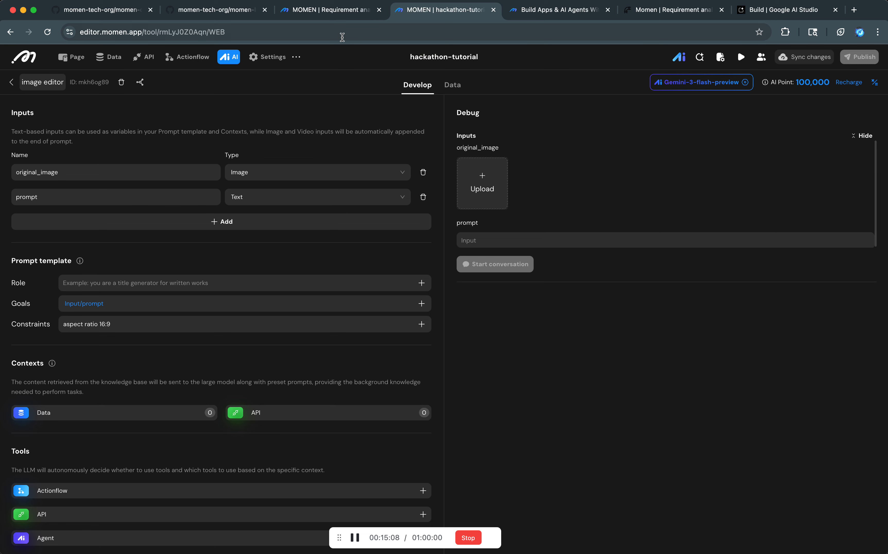
# Open the img-free-pro project from the Momen workspace in a new browser tab.
pyautogui.press('super+t')
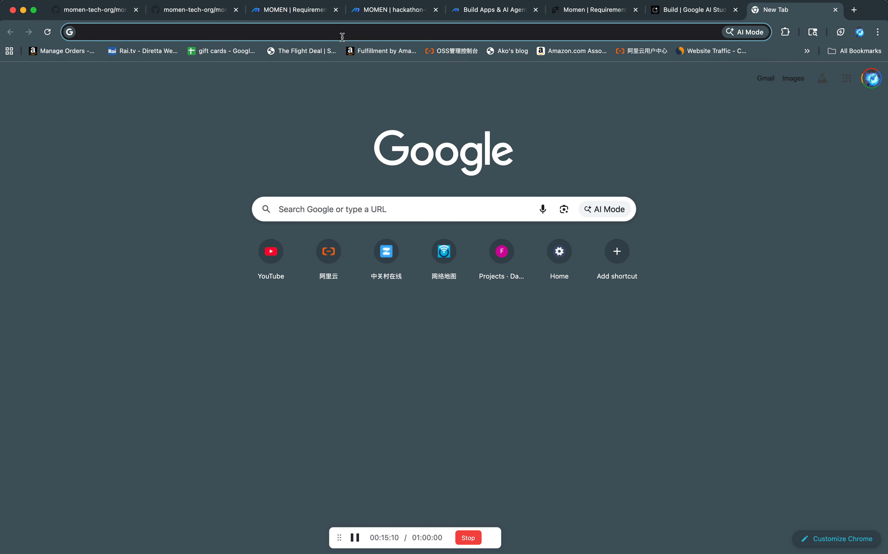
pyautogui.write('ediot')
pyautogui.press('BackSpace')
pyautogui.press('BackSpace')
pyautogui.write('to')
pyautogui.press('Return')
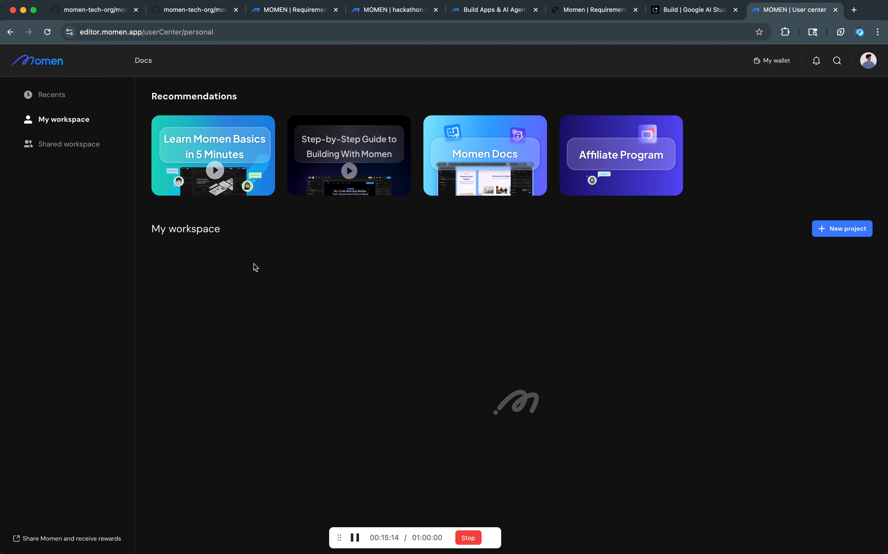
pyautogui.click(226, 380)
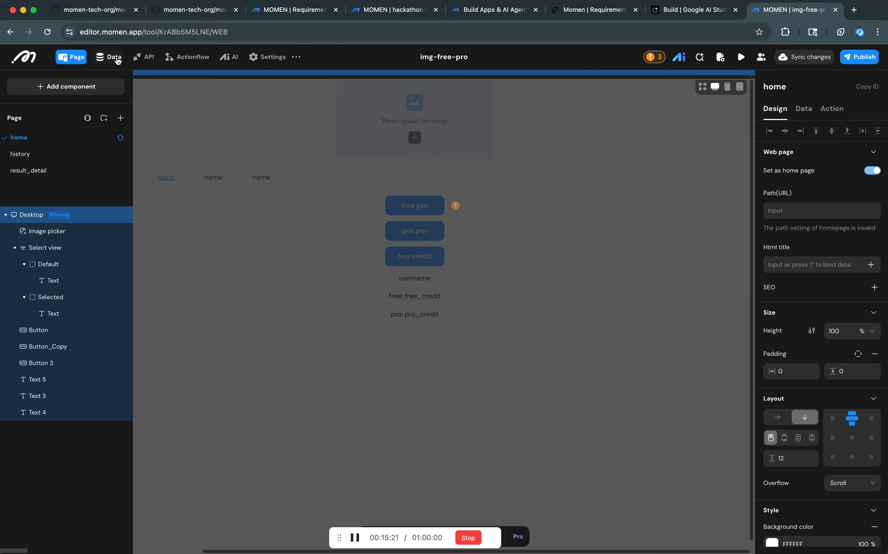
# Copy the prompt text of the Porcelain & Kintsugi row from the style table in the img-free-pro database.
pyautogui.click(109, 57)
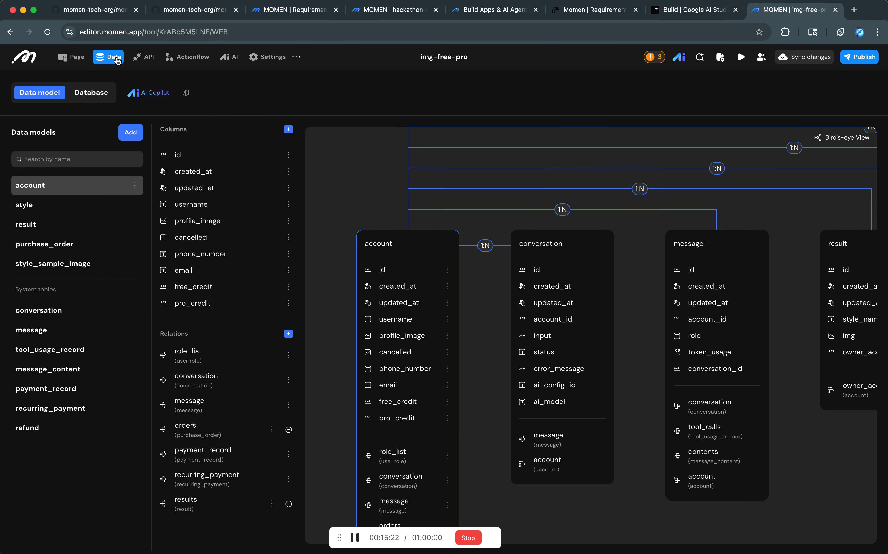
pyautogui.click(69, 208)
pyautogui.click(101, 96)
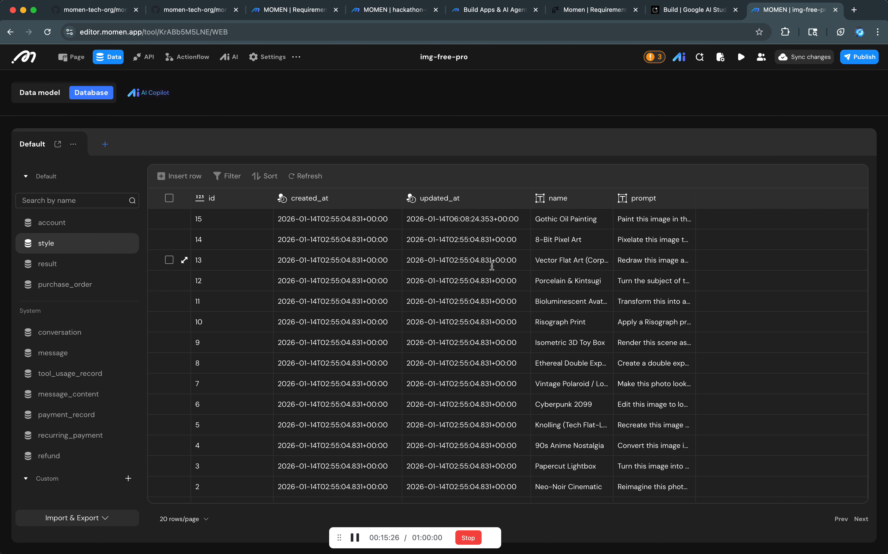
pyautogui.click(569, 285)
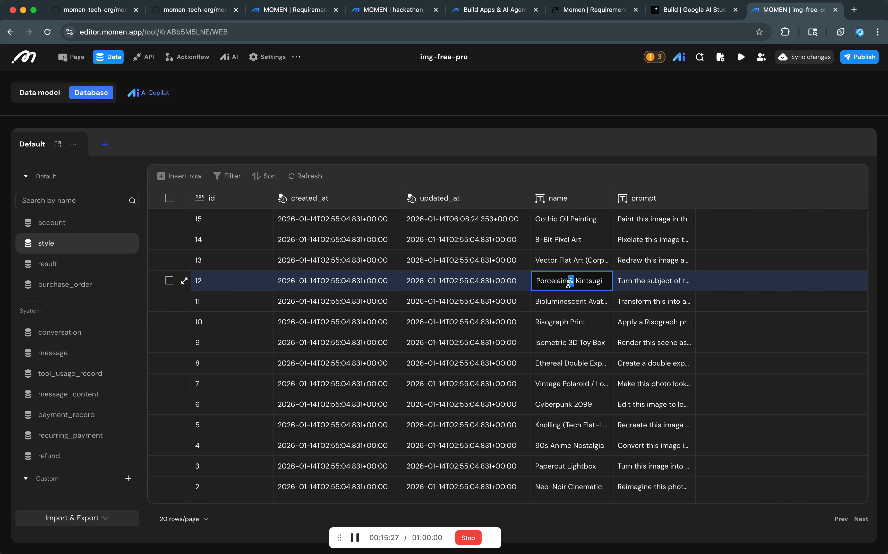
pyautogui.doubleClick(632, 276)
pyautogui.click(714, 93)
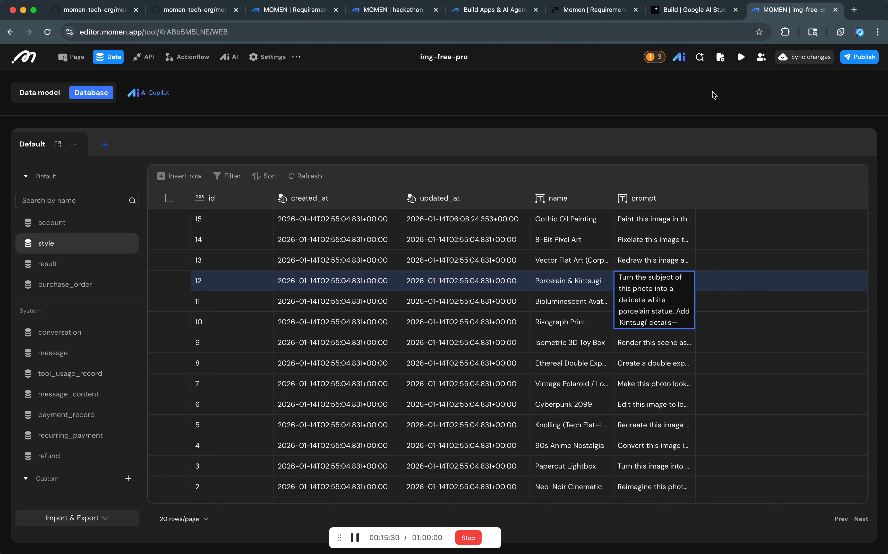
# Return to the hackathon-tutorial project and paste the copied Kintsugi prompt as the agent's debug prompt input.
pyautogui.click(369, 12)
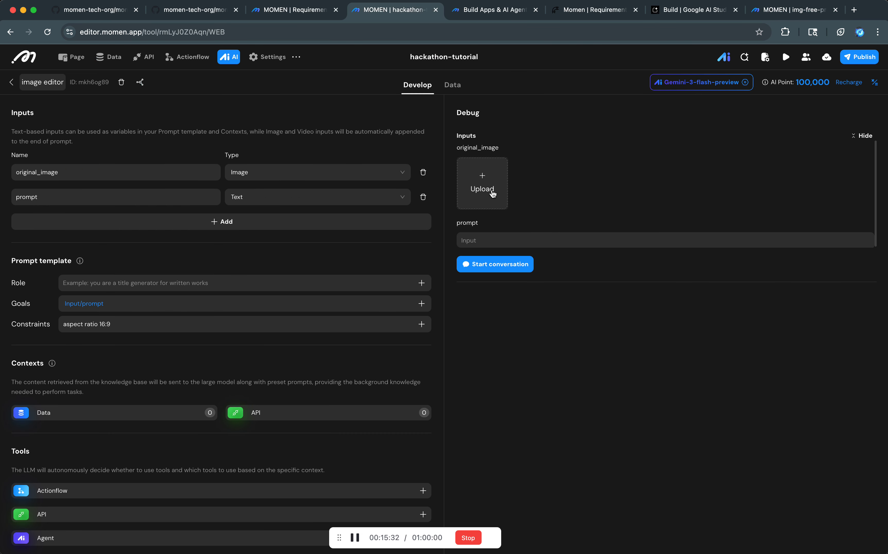
pyautogui.click(484, 242)
pyautogui.write("Turn the subject of this photo into a delicate white porcelain statue. Add 'Kintsugi' details—cracks filled with liquid gold—running across the surface. The finish should be glossy and reflective, set against a dark velvet background to make the white and gold pop.")
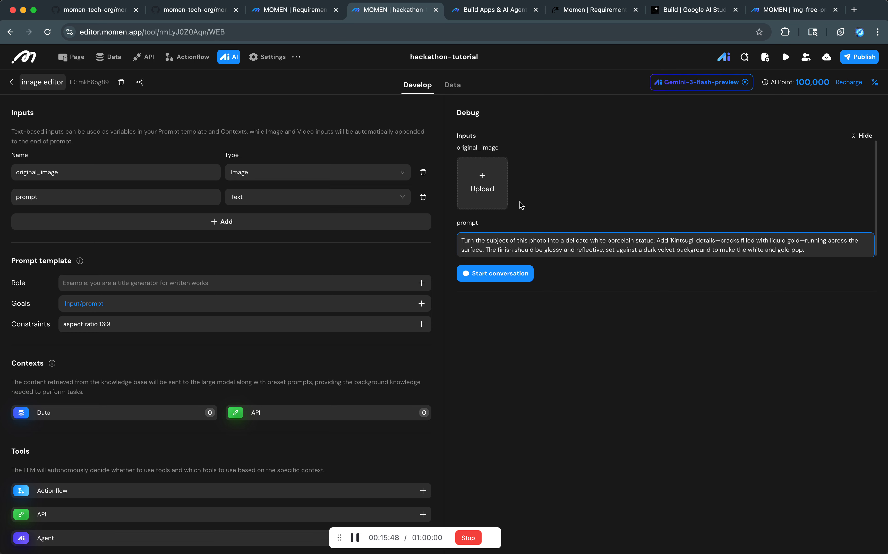
# Upload PXL_20251207_005846590.MP.jpg from the Documents folder's startIt subfolder as the debug original_image, previewing the photo first.
pyautogui.click(487, 183)
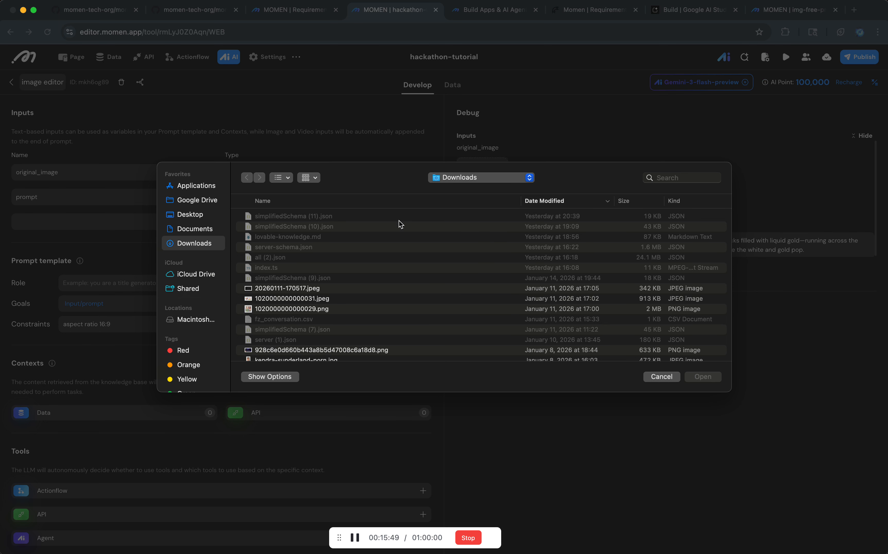
pyautogui.click(216, 230)
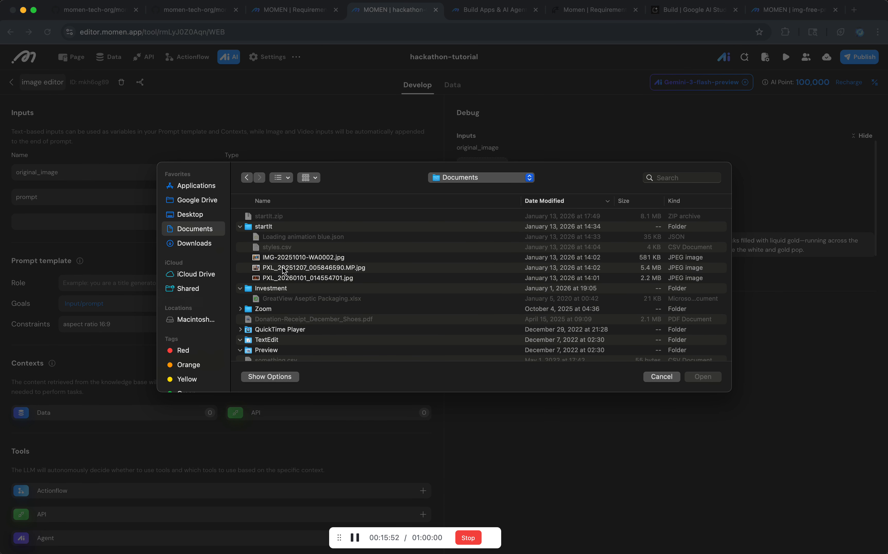
pyautogui.click(283, 267)
pyautogui.press('space')
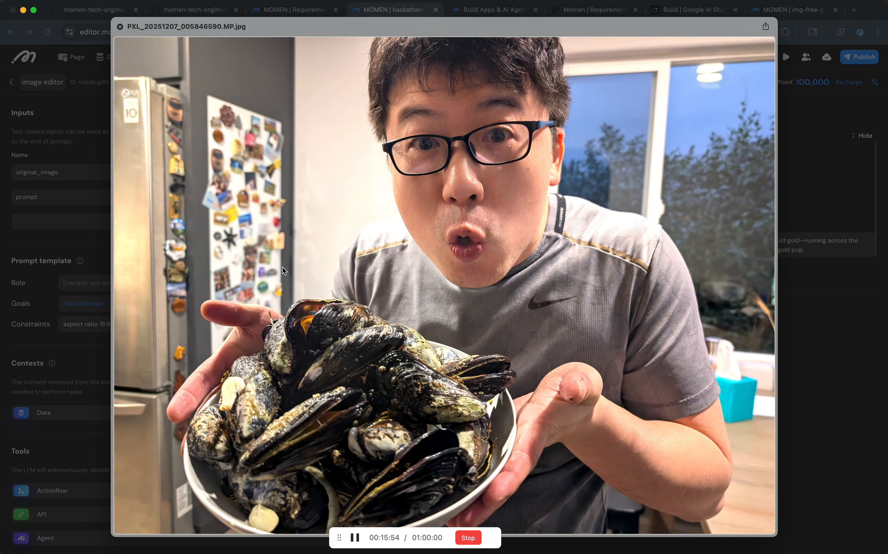
pyautogui.press('space')
pyautogui.press('Return')
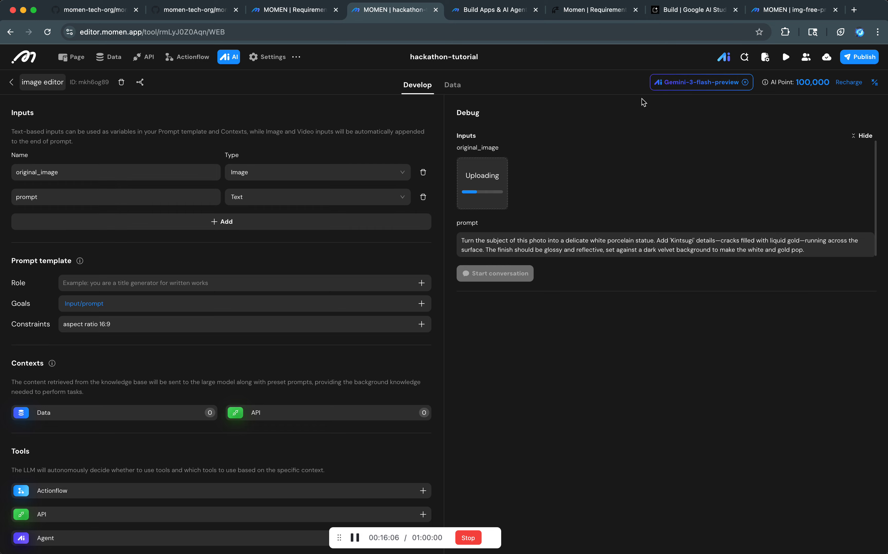
# Change the image editor agent's model to Gemini-3-pro-image-preview-2K.
pyautogui.click(664, 82)
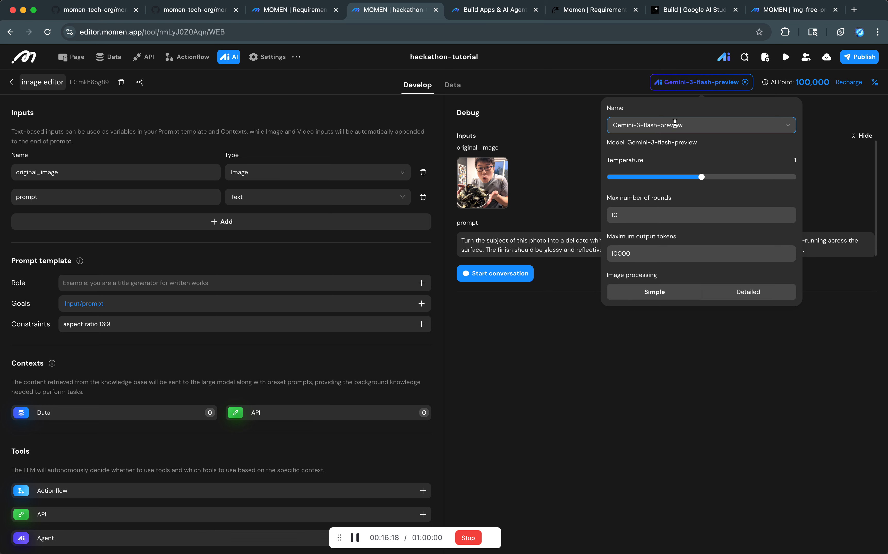
pyautogui.tripleClick(624, 277)
pyautogui.click(668, 131)
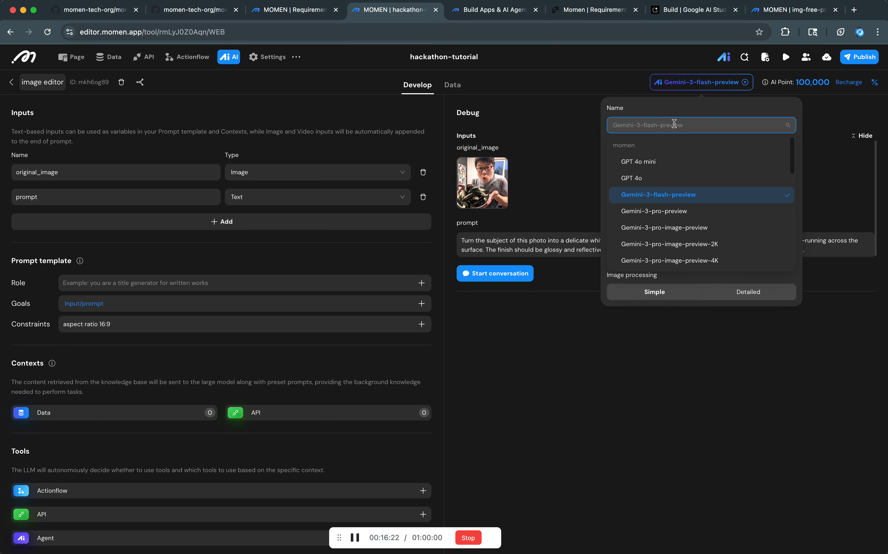
pyautogui.click(674, 124)
pyautogui.click(682, 126)
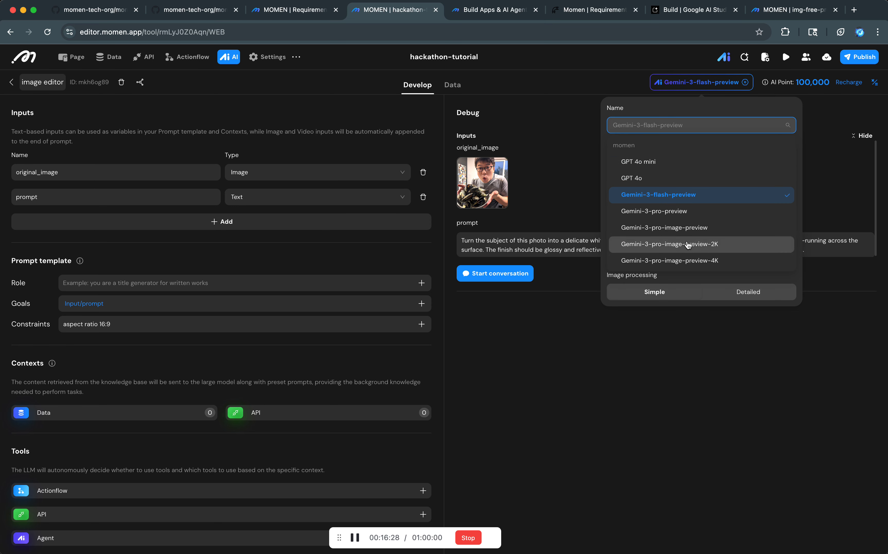
pyautogui.click(664, 244)
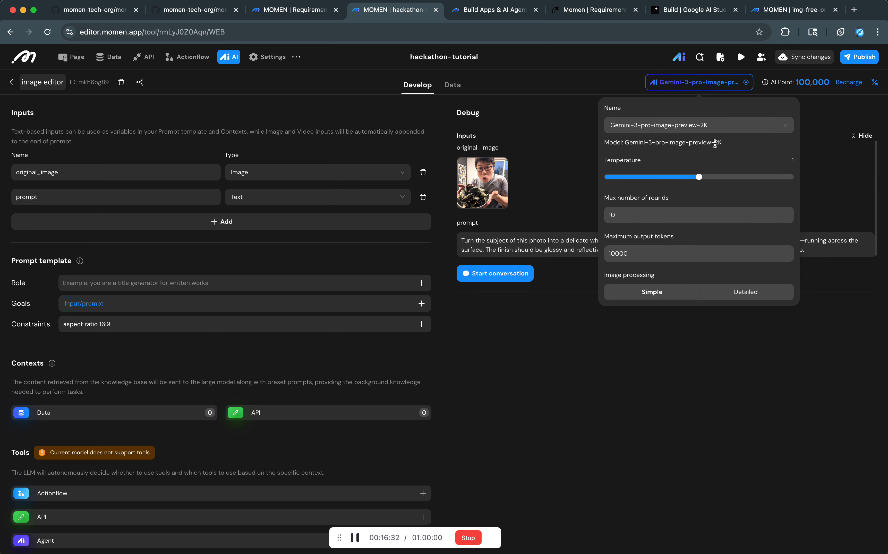
# Start the debug conversation with the uploaded photo and Kintsugi prompt, and bring the generated image into view.
pyautogui.scroll(-3, 348, 367)
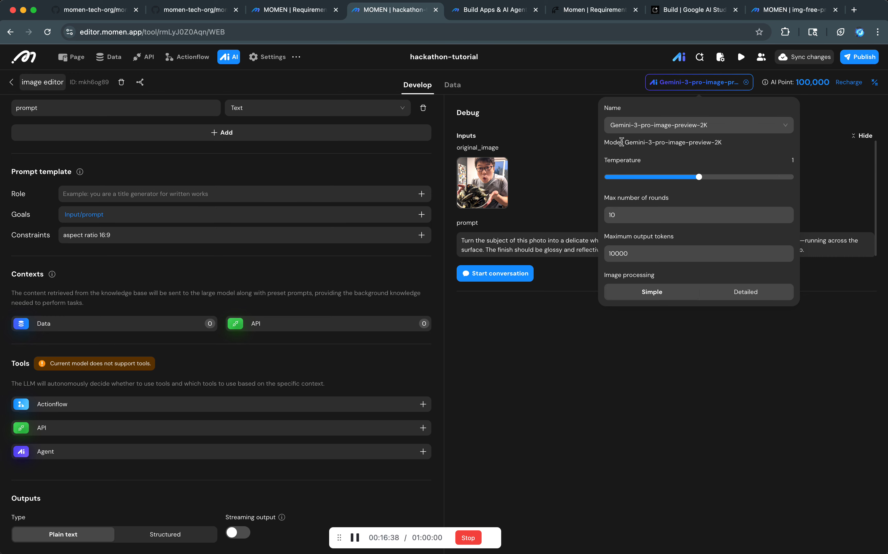
pyautogui.click(508, 275)
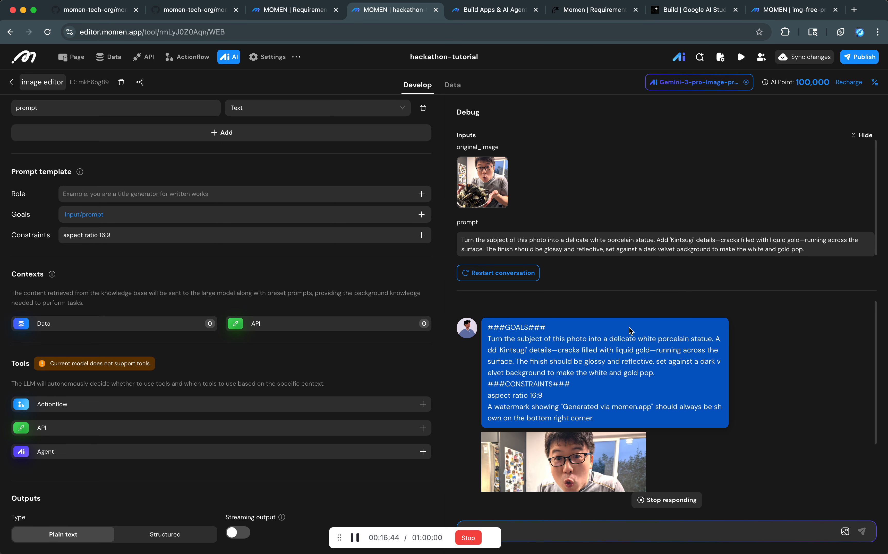
pyautogui.scroll(-3, 631, 419)
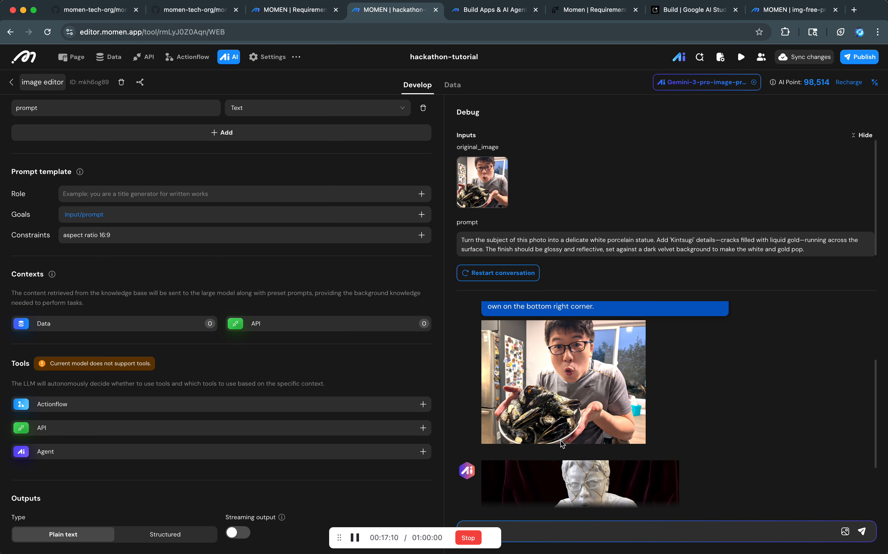
# Open the generated porcelain image in a new browser tab to inspect it at full size, and return to the image editor agent.
pyautogui.rightClick(562, 447)
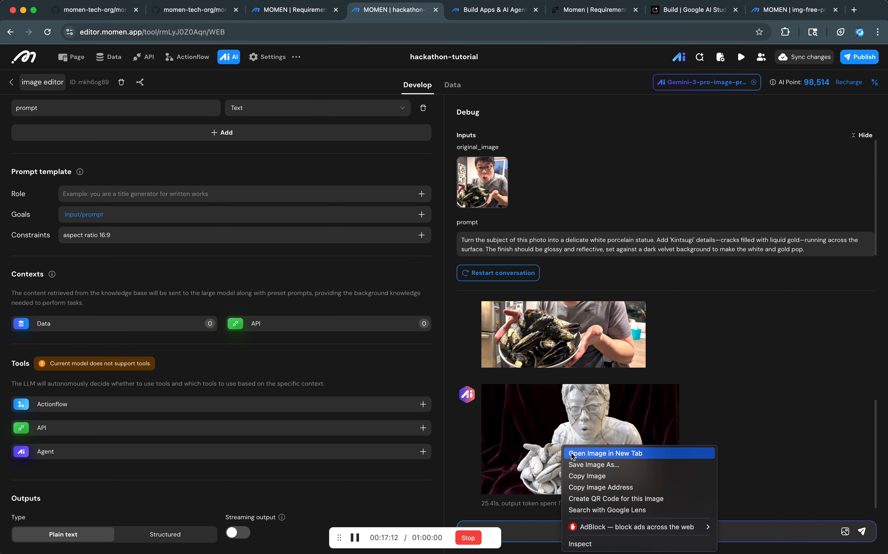
pyautogui.click(571, 453)
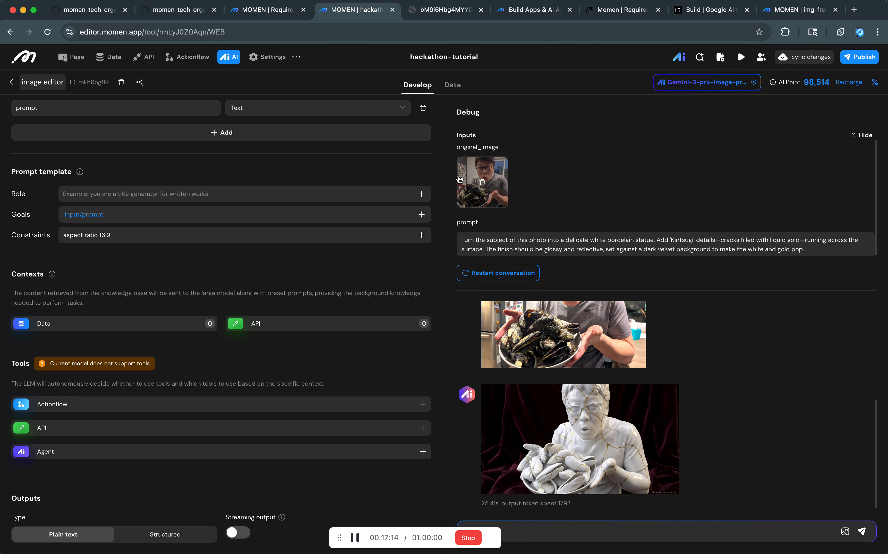
pyautogui.click(448, 9)
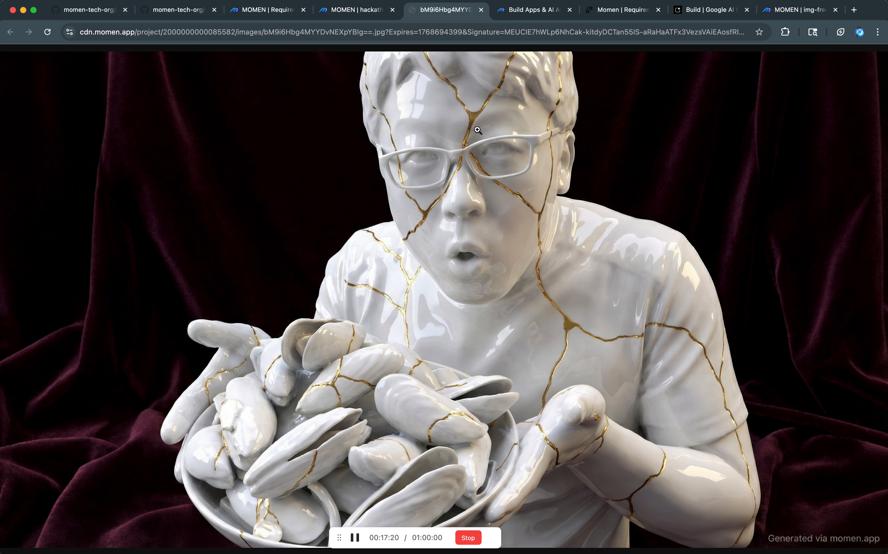
pyautogui.hotkey('ctrl', 'shift', 'Tab')
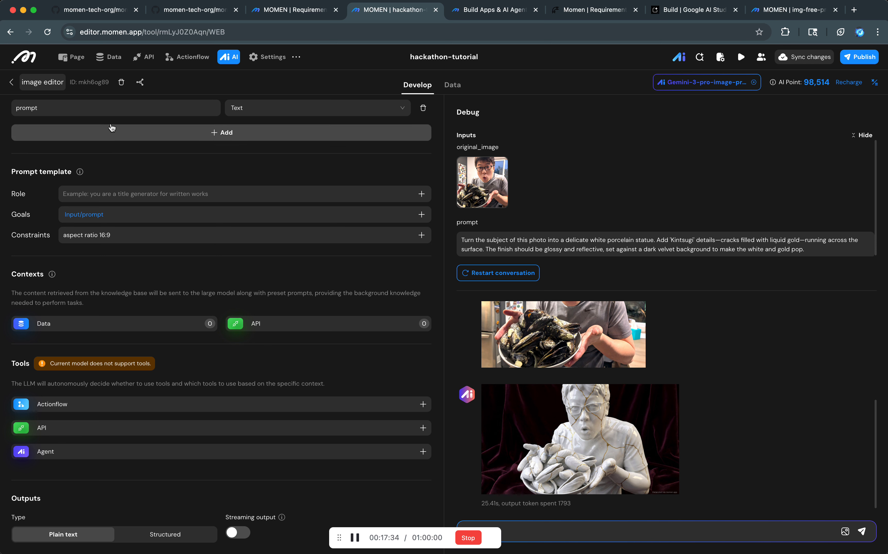
pyautogui.scroll(3, 113, 136)
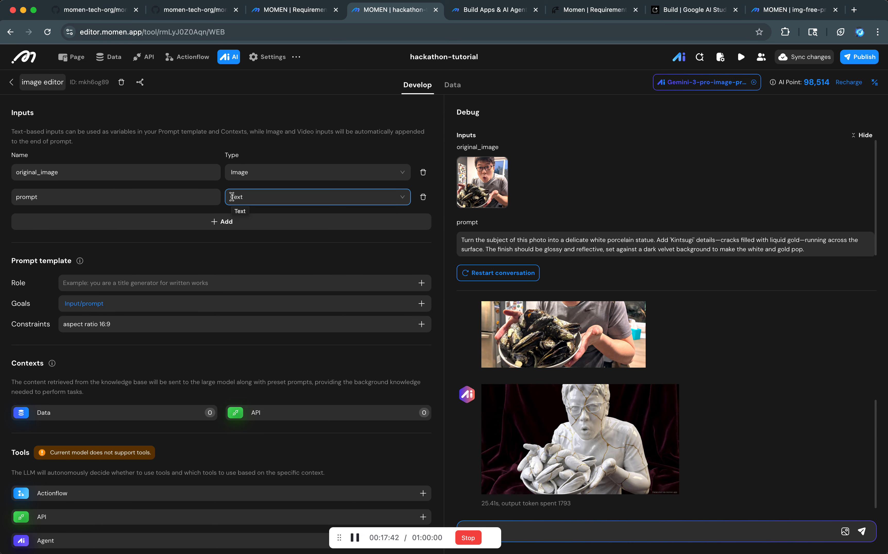
# Create a new actionflow named "edit and save" in the hackathon-tutorial project.
pyautogui.click(108, 57)
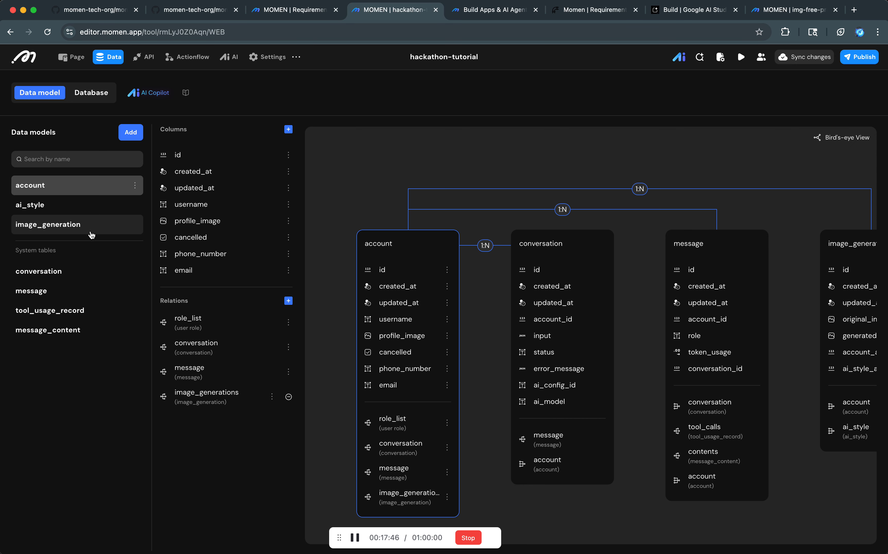
pyautogui.click(187, 57)
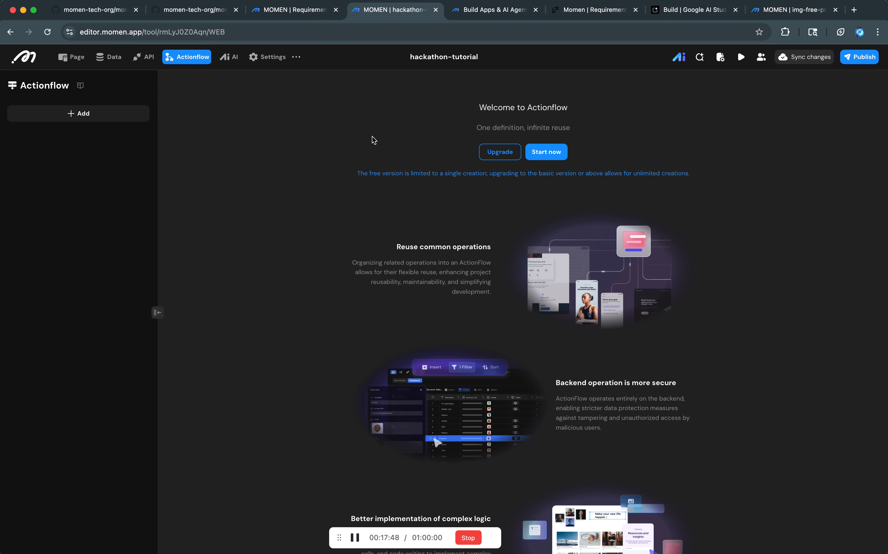
pyautogui.click(78, 116)
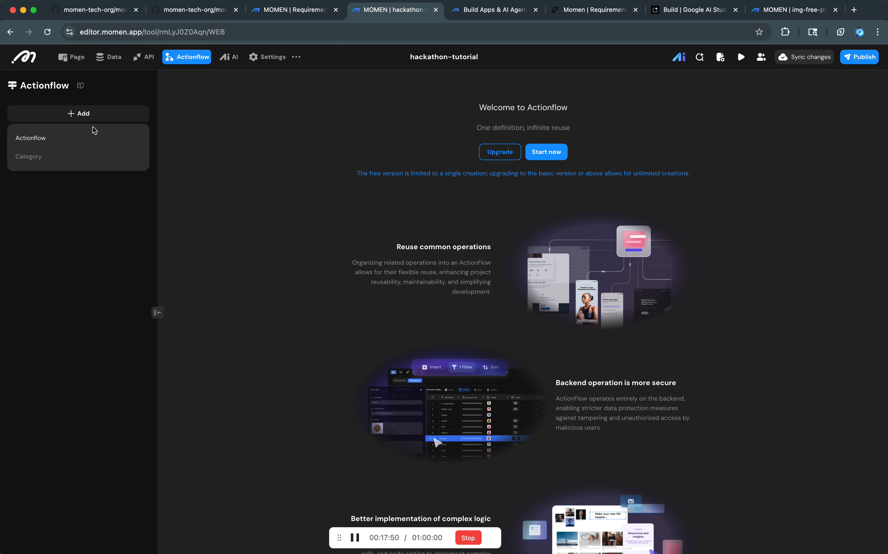
pyautogui.click(88, 136)
pyautogui.click(422, 297)
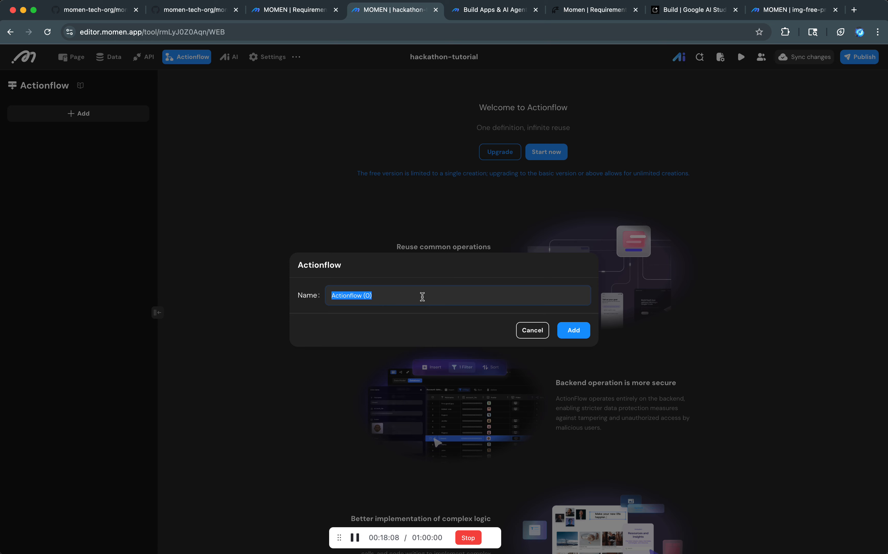
pyautogui.press('BackSpace')
pyautogui.write('signup')
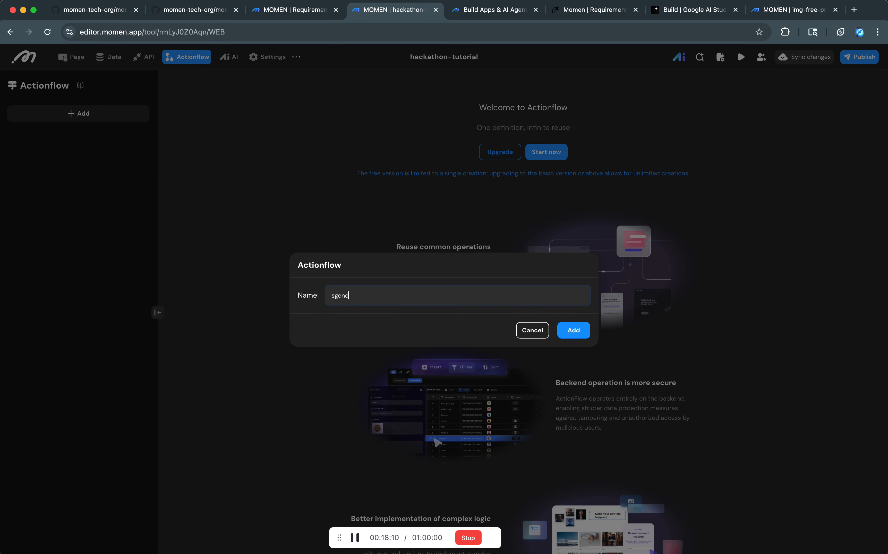
pyautogui.press('super+a')
pyautogui.write('edit_and_save')
pyautogui.press('super+a')
pyautogui.write('edit and save')
pyautogui.click(581, 333)
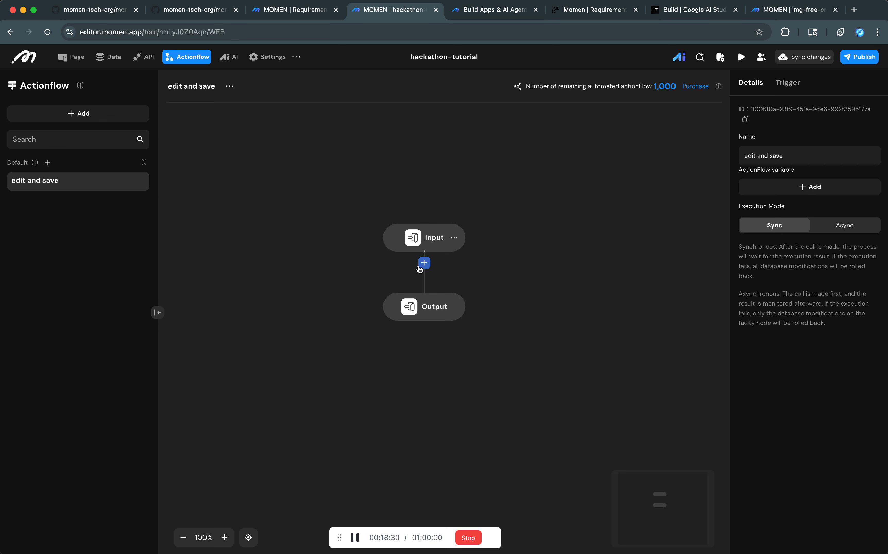
# Add an input parameter to the Input node of the edit and save actionflow and select its name for editing.
pyautogui.click(449, 233)
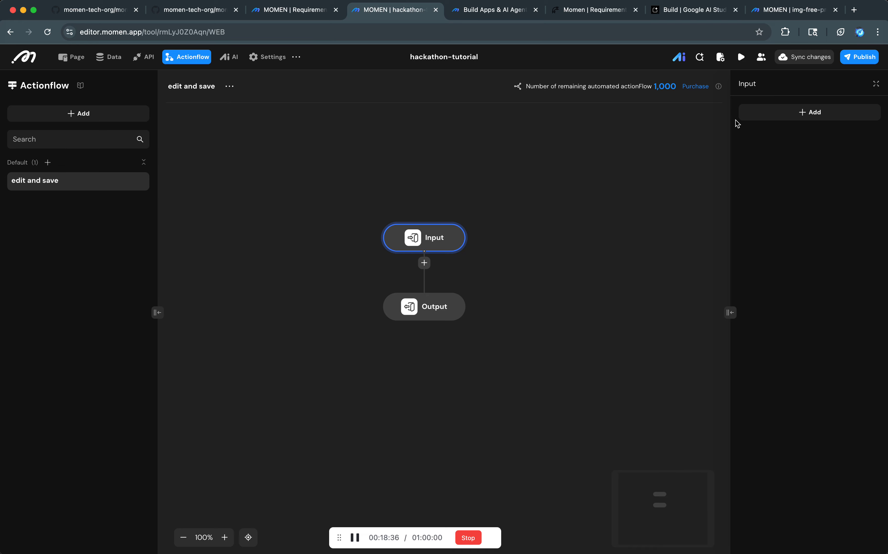
pyautogui.click(770, 113)
pyautogui.doubleClick(786, 121)
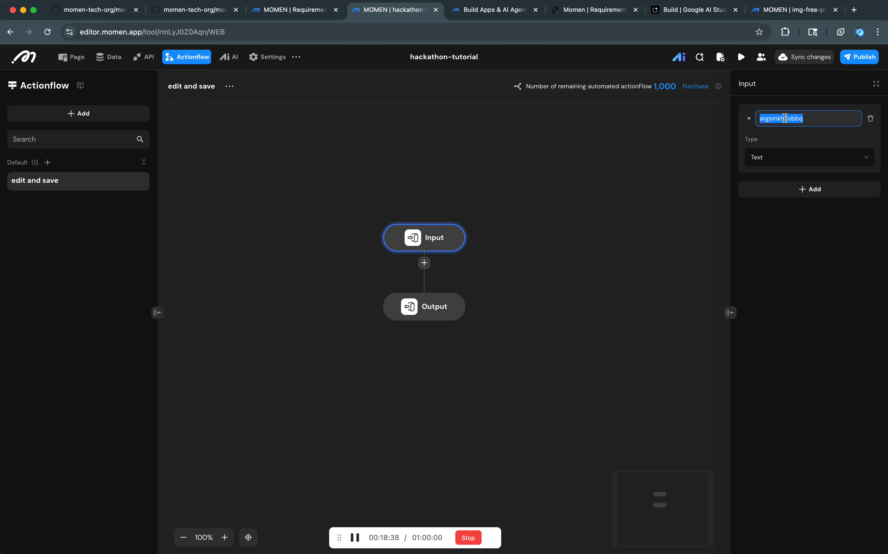